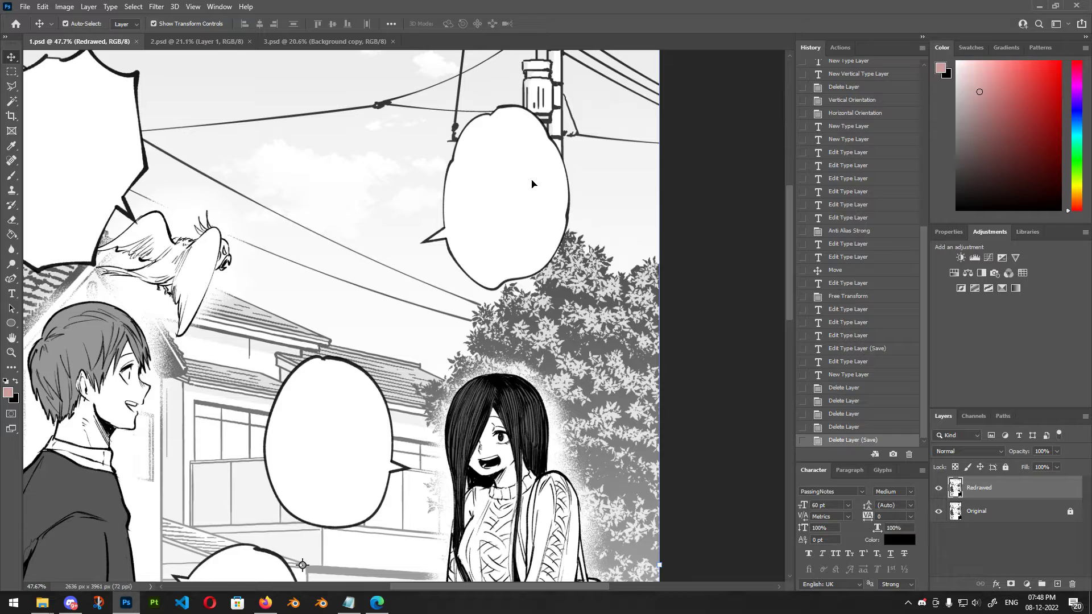
Activate the Type tool for lettering the empty speech bubbles on the manga page.
{"action": "scroll", "coordinate": [563, 182], "scroll_direction": "down", "scroll_amount": 2}
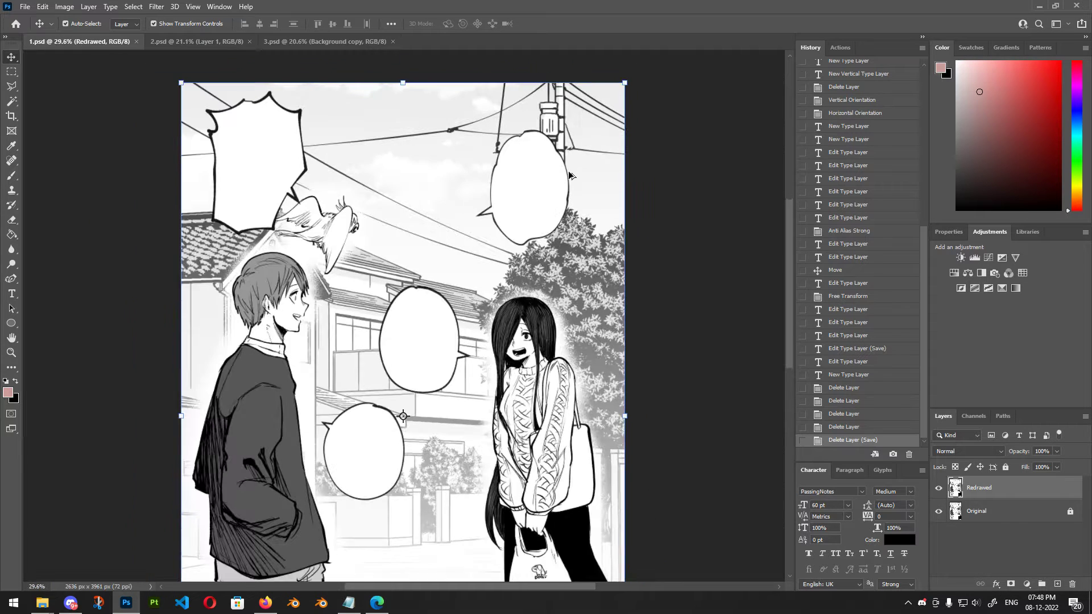
{"action": "scroll", "coordinate": [549, 389], "scroll_direction": "up", "scroll_amount": 1}
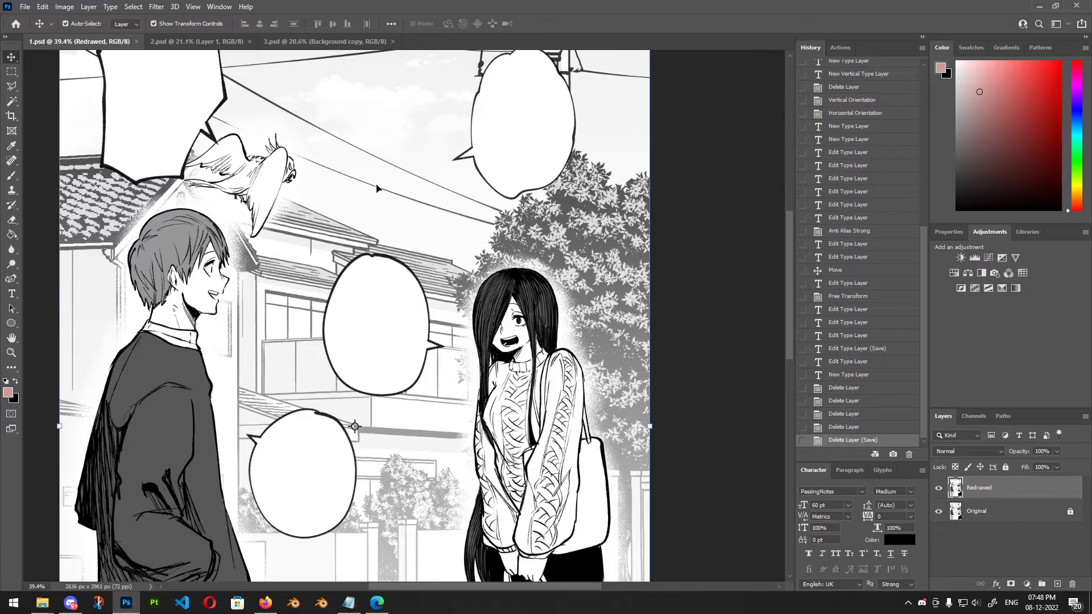
{"action": "scroll", "coordinate": [376, 188], "scroll_direction": "down", "scroll_amount": 3}
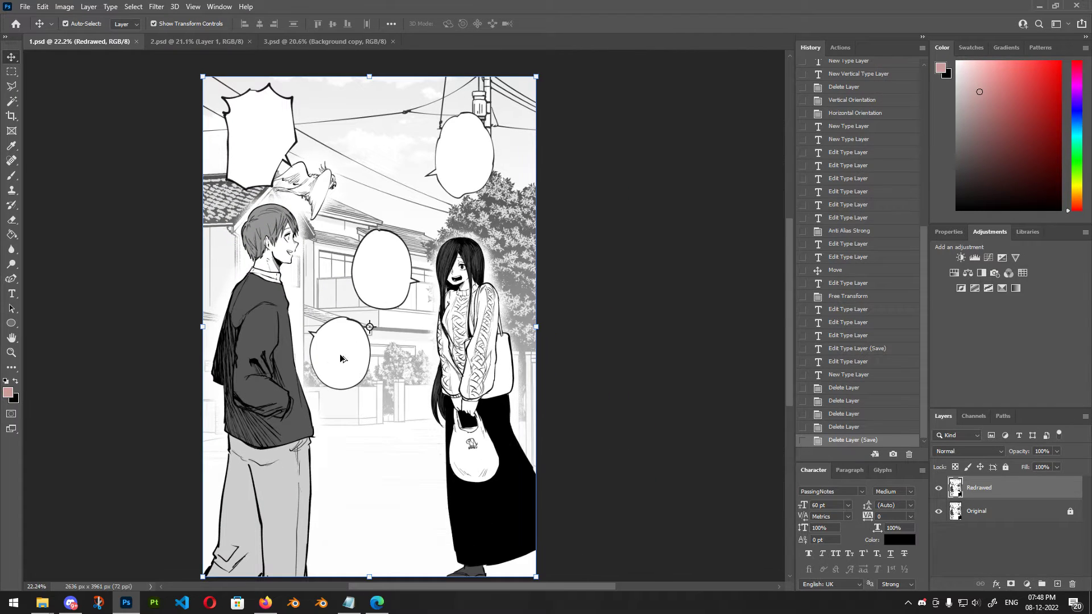
{"action": "scroll", "coordinate": [428, 129], "scroll_direction": "up", "scroll_amount": 1}
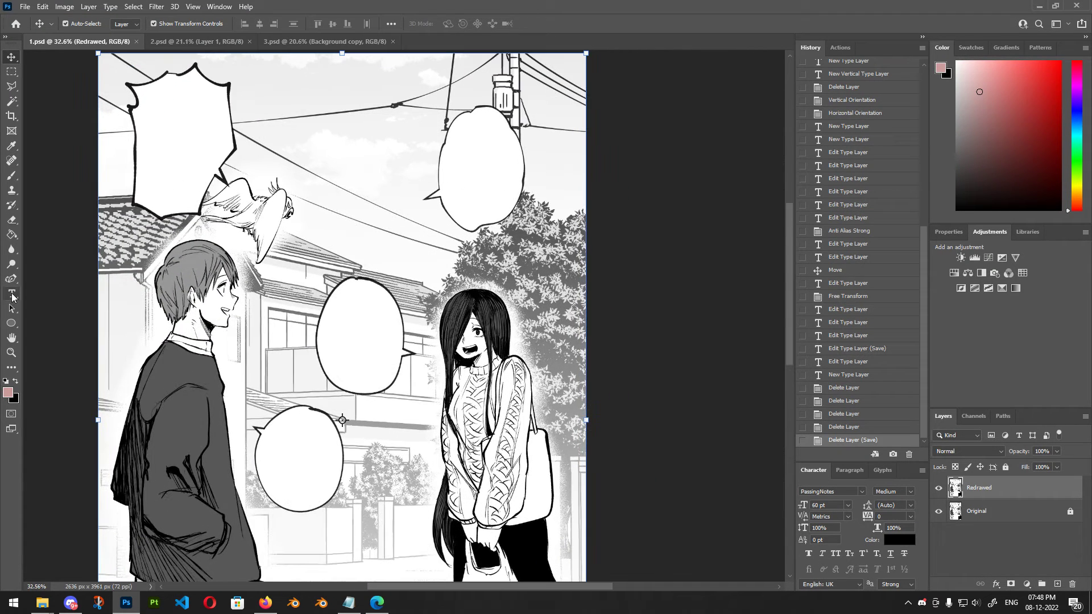
{"action": "scroll", "coordinate": [449, 294], "scroll_direction": "down", "scroll_amount": 1}
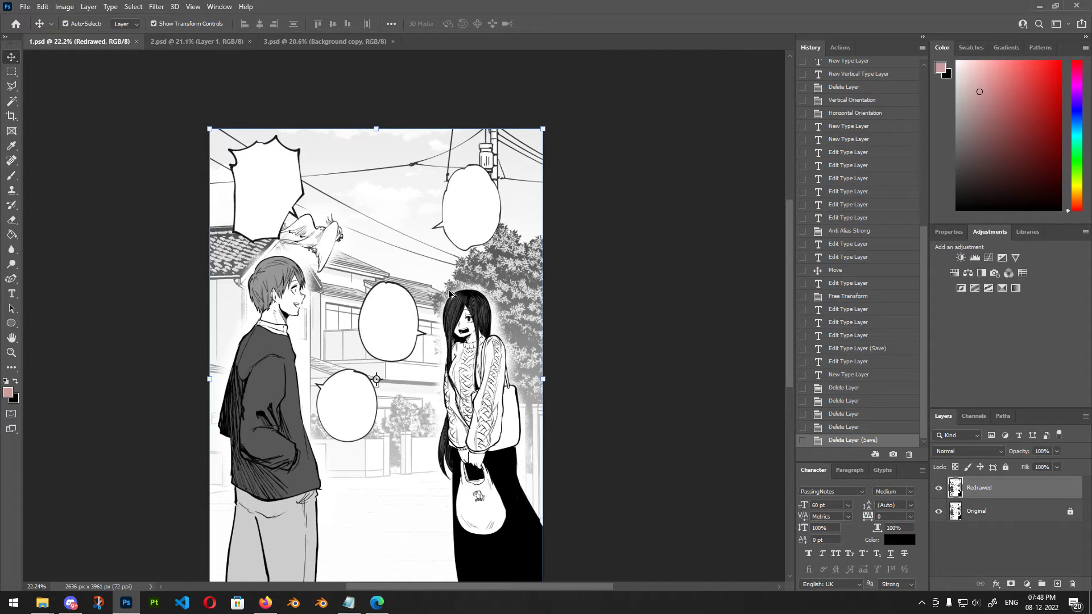
{"action": "scroll", "coordinate": [449, 294], "scroll_direction": "up", "scroll_amount": 1}
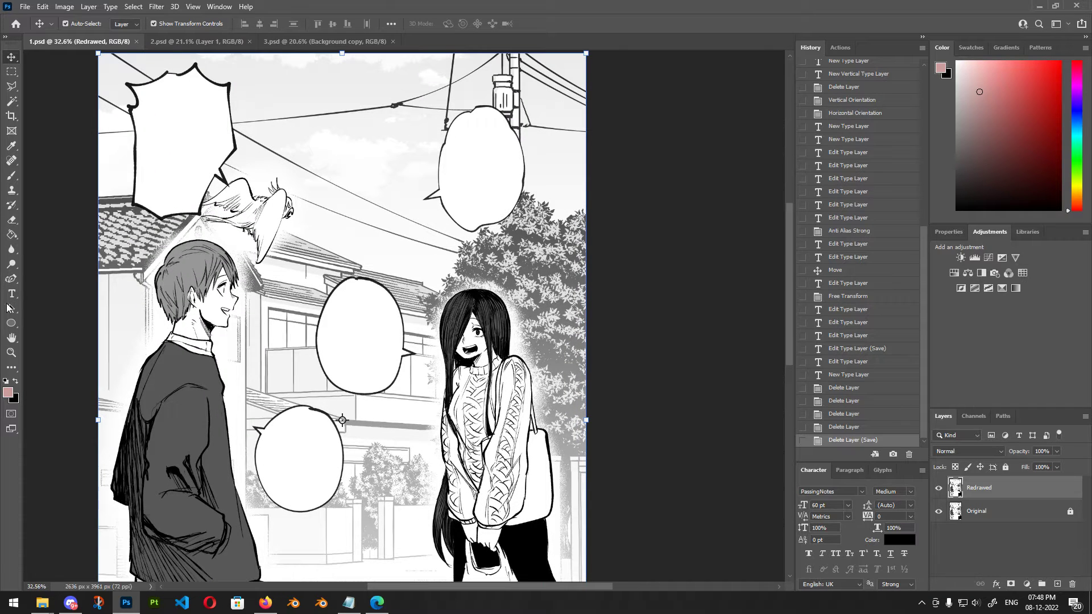
{"action": "left_click", "coordinate": [16, 293]}
{"action": "scroll", "coordinate": [251, 389], "scroll_direction": "down", "scroll_amount": 1}
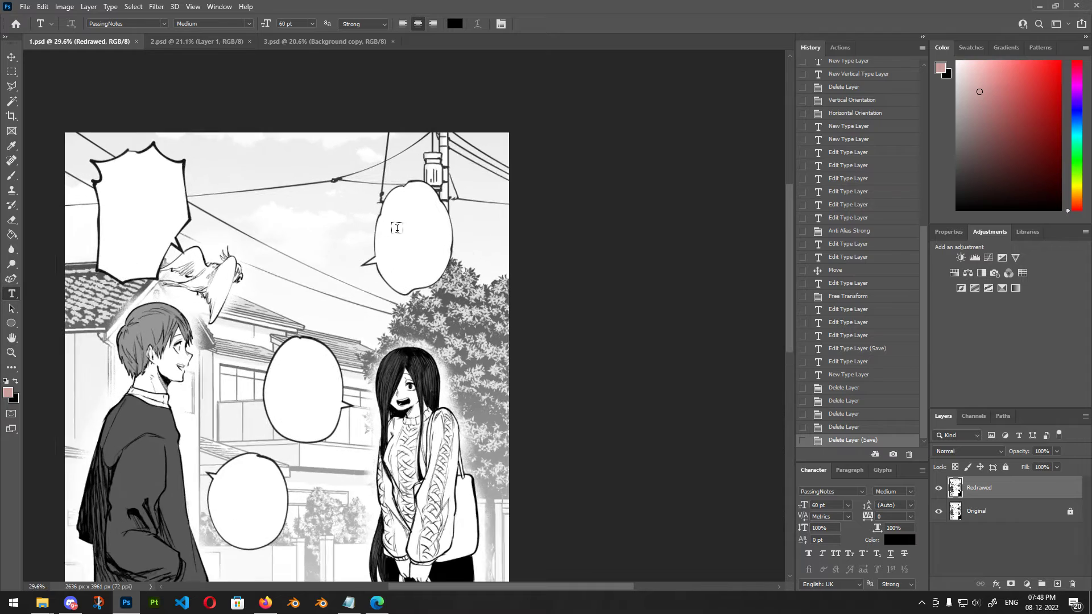
Examine up close the shape and available space of the empty speech bubble beside the utility pole.
{"action": "scroll", "coordinate": [399, 225], "scroll_direction": "up", "scroll_amount": 3}
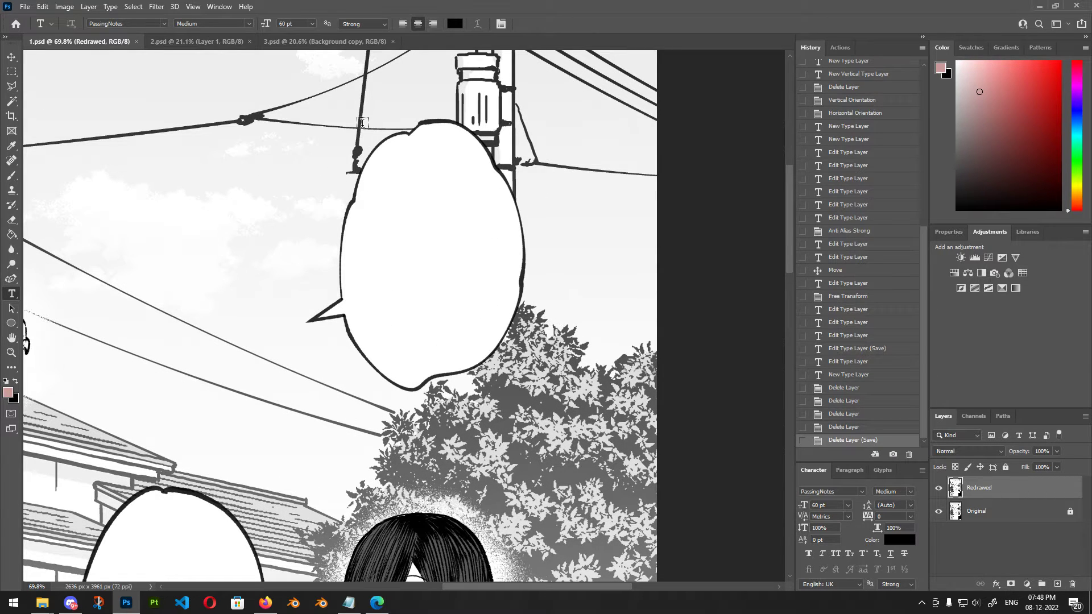
{"action": "scroll", "coordinate": [468, 204], "scroll_direction": "down", "scroll_amount": 1}
{"action": "scroll", "coordinate": [505, 254], "scroll_direction": "up", "scroll_amount": 1}
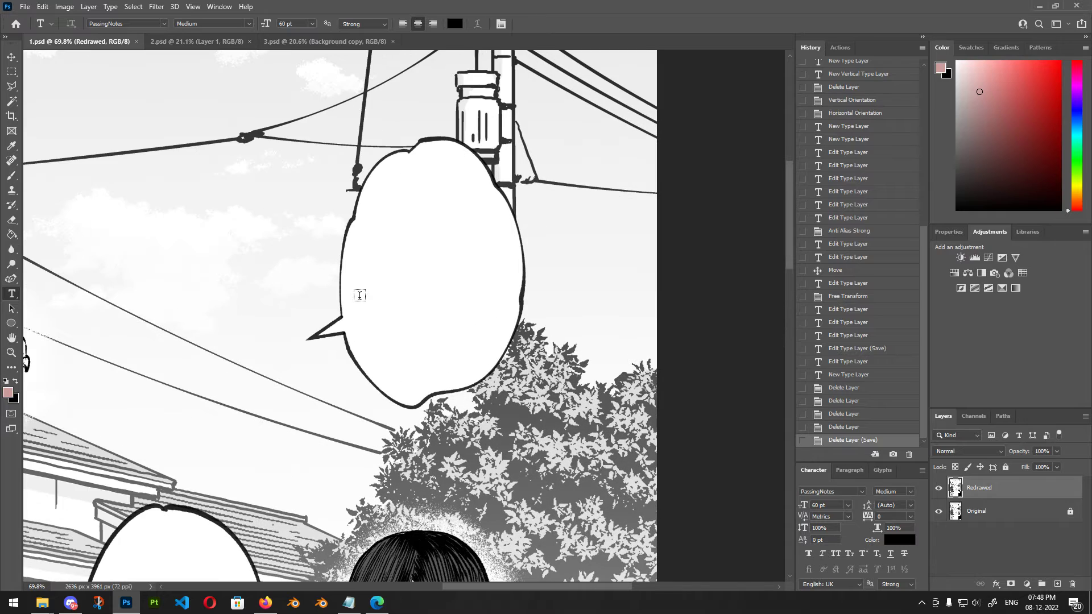
{"action": "scroll", "coordinate": [363, 282], "scroll_direction": "down", "scroll_amount": 2}
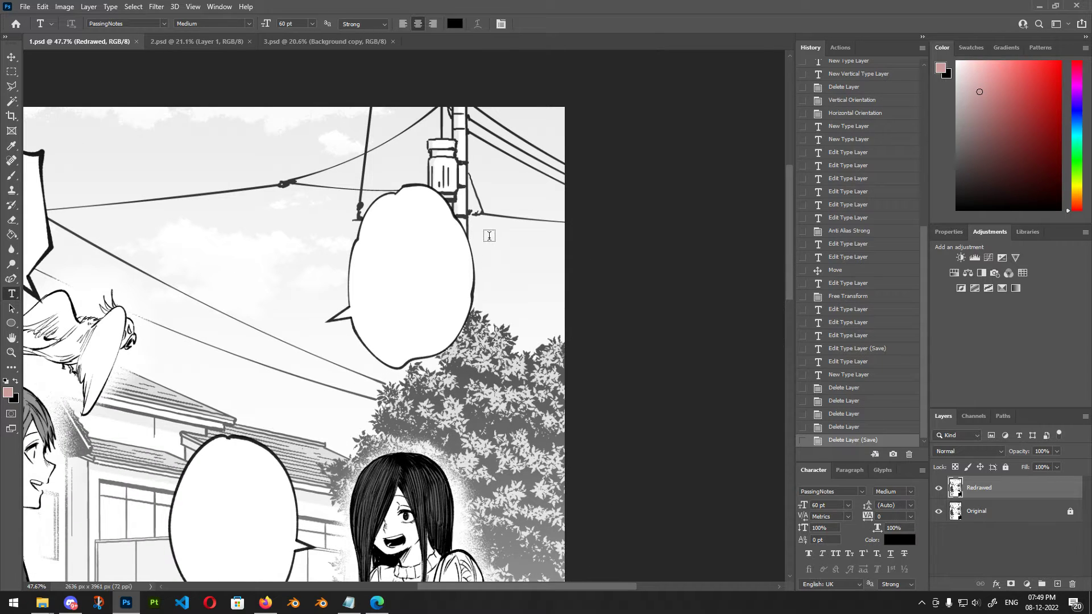
{"action": "scroll", "coordinate": [434, 266], "scroll_direction": "up", "scroll_amount": 3}
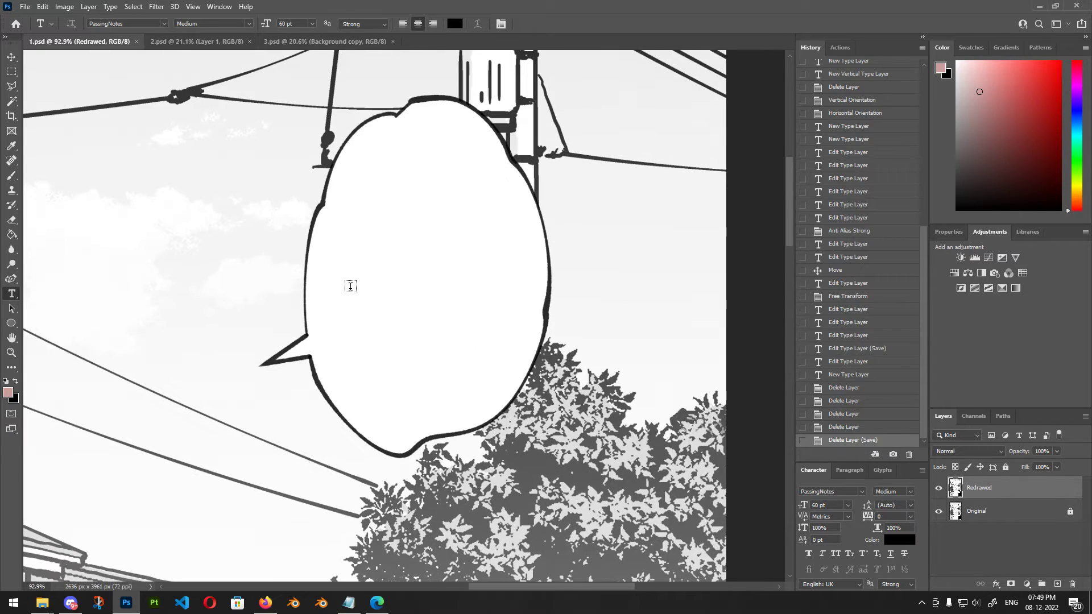
{"action": "scroll", "coordinate": [351, 286], "scroll_direction": "down", "scroll_amount": 1}
{"action": "scroll", "coordinate": [350, 286], "scroll_direction": "down", "scroll_amount": 1}
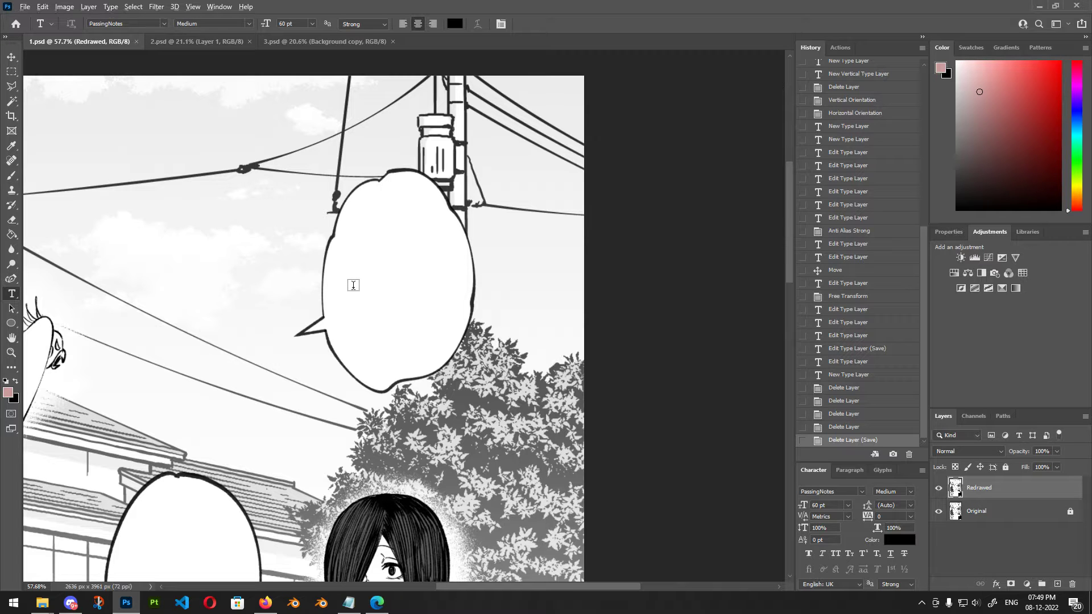
{"action": "scroll", "coordinate": [442, 214], "scroll_direction": "down", "scroll_amount": 2}
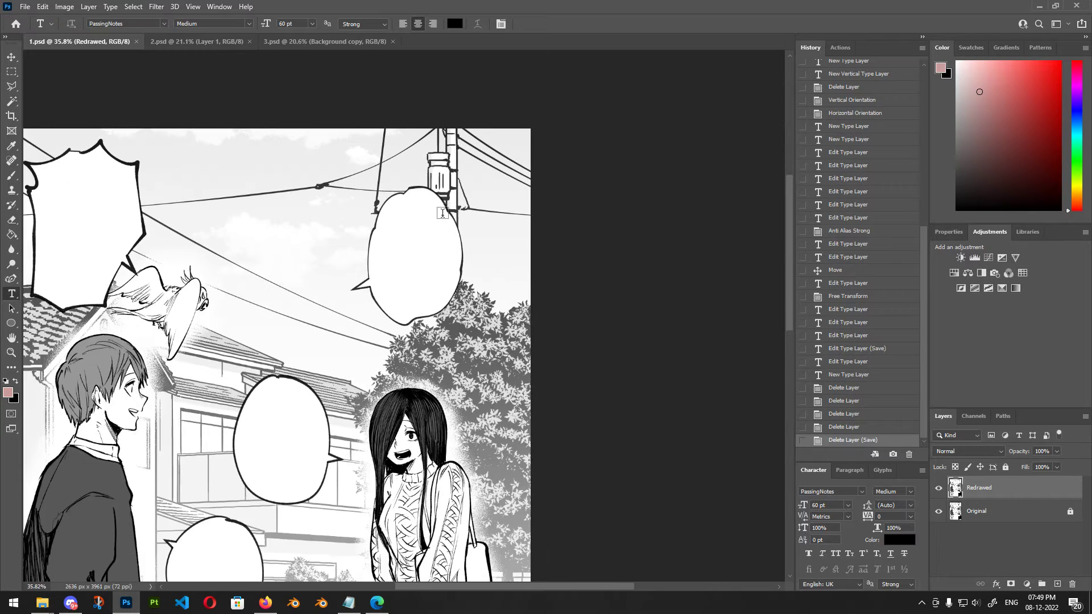
{"action": "scroll", "coordinate": [442, 213], "scroll_direction": "down", "scroll_amount": 2}
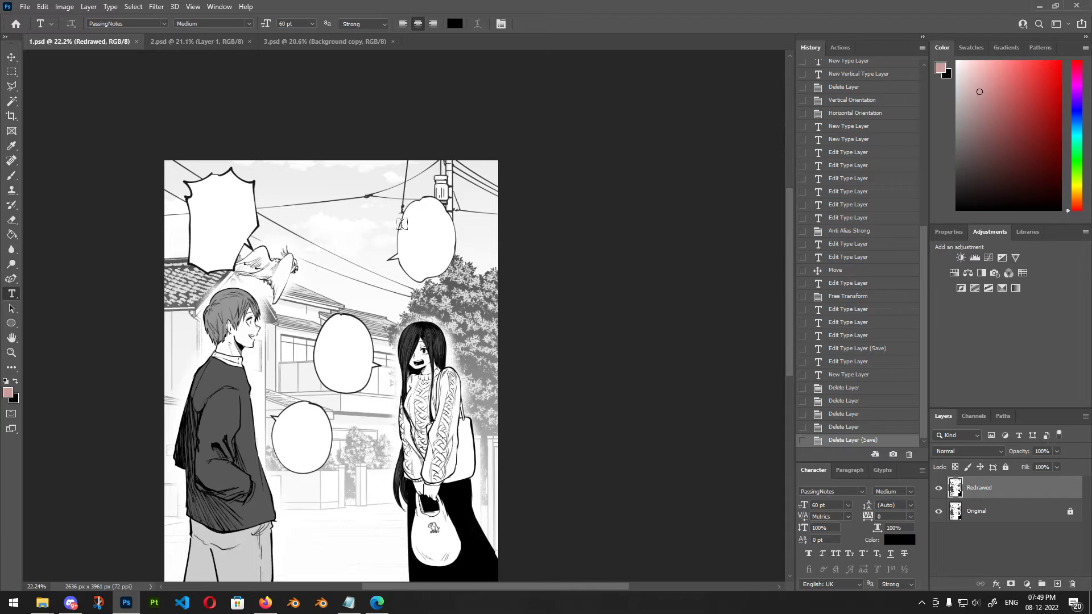
{"action": "scroll", "coordinate": [430, 234], "scroll_direction": "up", "scroll_amount": 4}
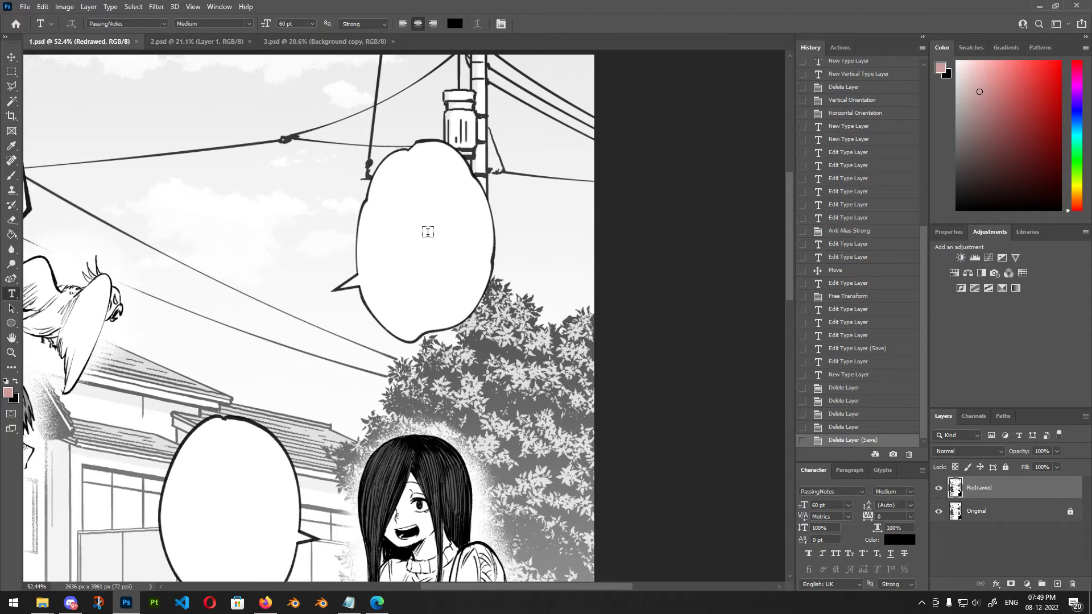
{"action": "scroll", "coordinate": [428, 235], "scroll_direction": "up", "scroll_amount": 2}
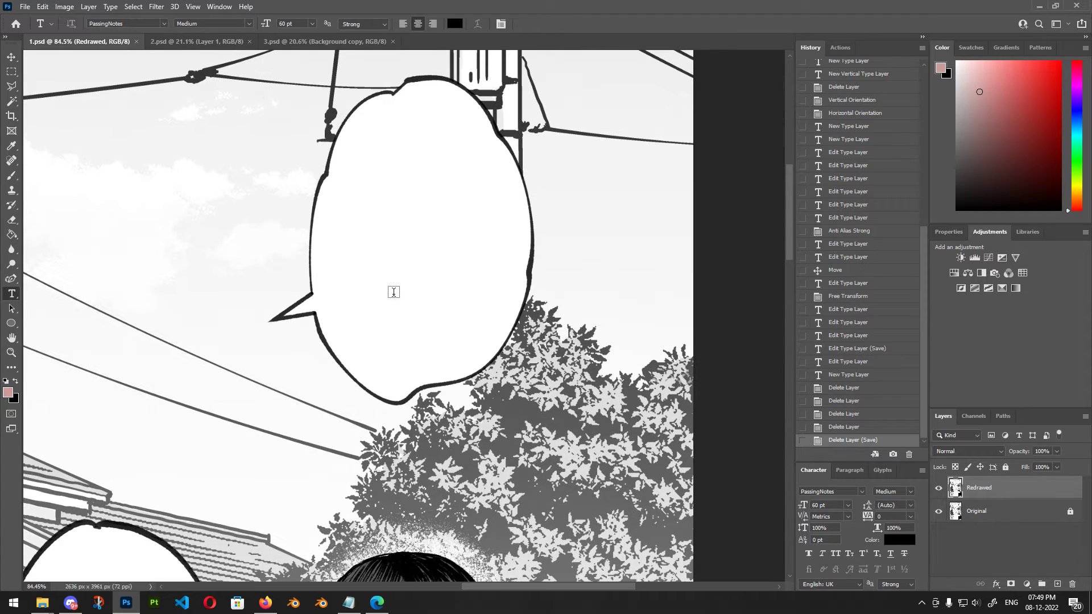
{"action": "scroll", "coordinate": [394, 292], "scroll_direction": "down", "scroll_amount": 2}
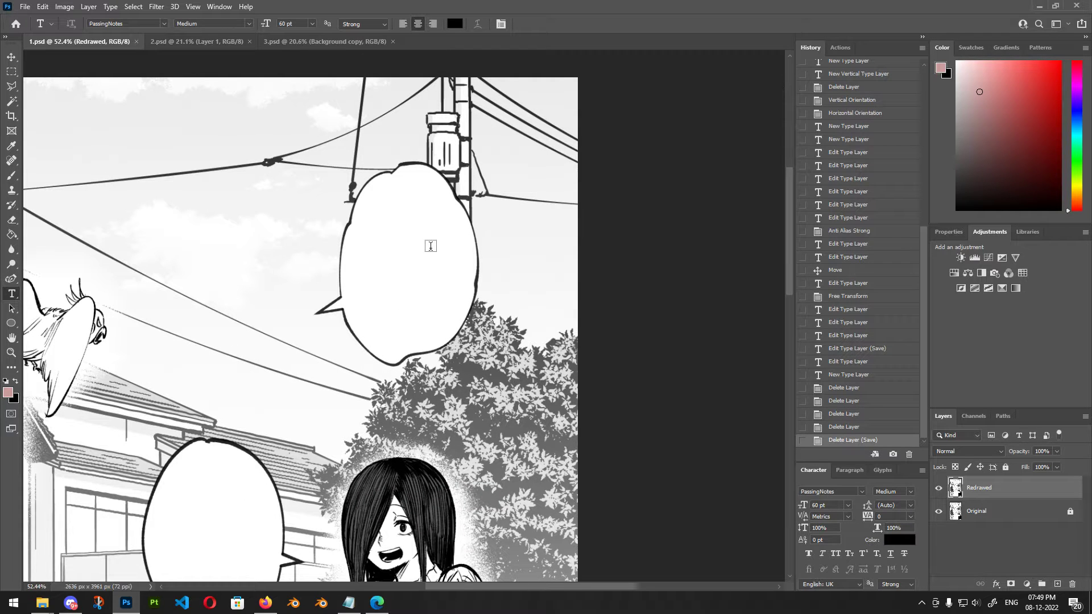
{"action": "scroll", "coordinate": [425, 258], "scroll_direction": "up", "scroll_amount": 2}
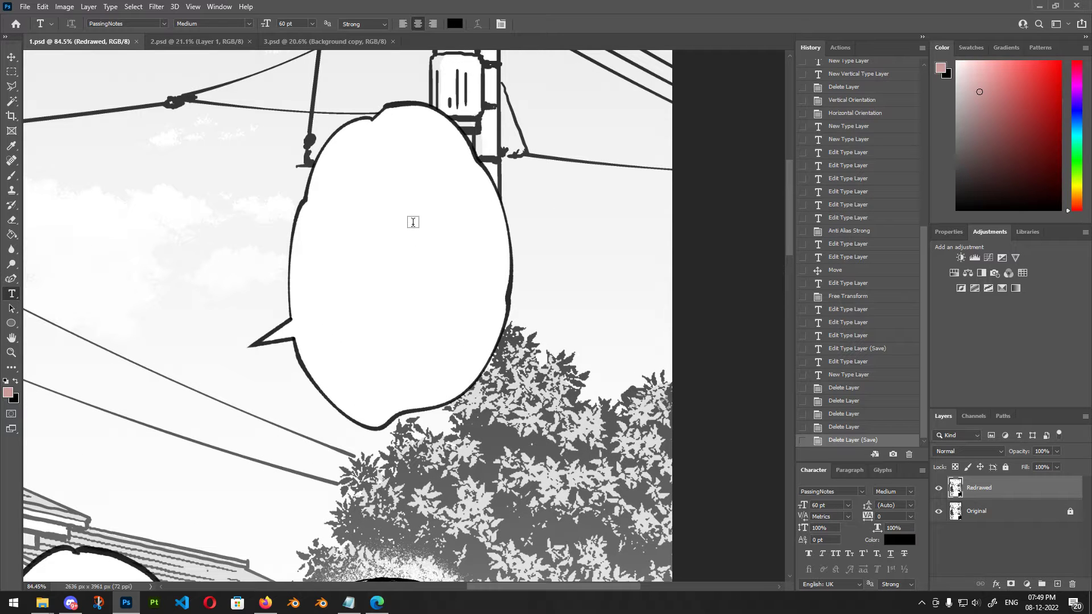
Examine the empty speech bubble between the two characters up close and in relation to the whole page.
{"action": "scroll", "coordinate": [413, 222], "scroll_direction": "down", "scroll_amount": 6}
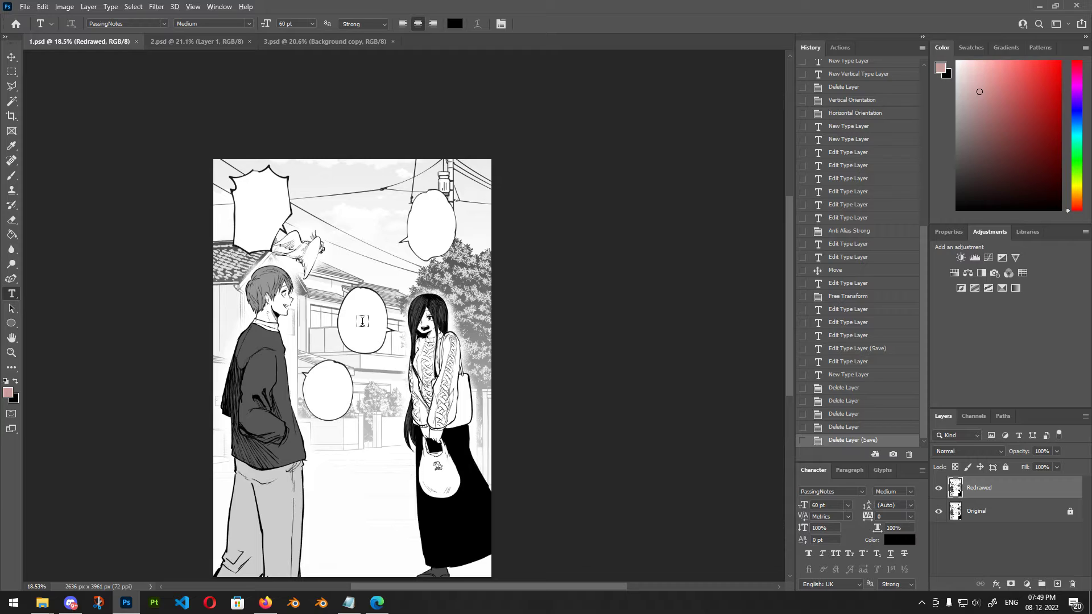
{"action": "scroll", "coordinate": [362, 322], "scroll_direction": "up", "scroll_amount": 10}
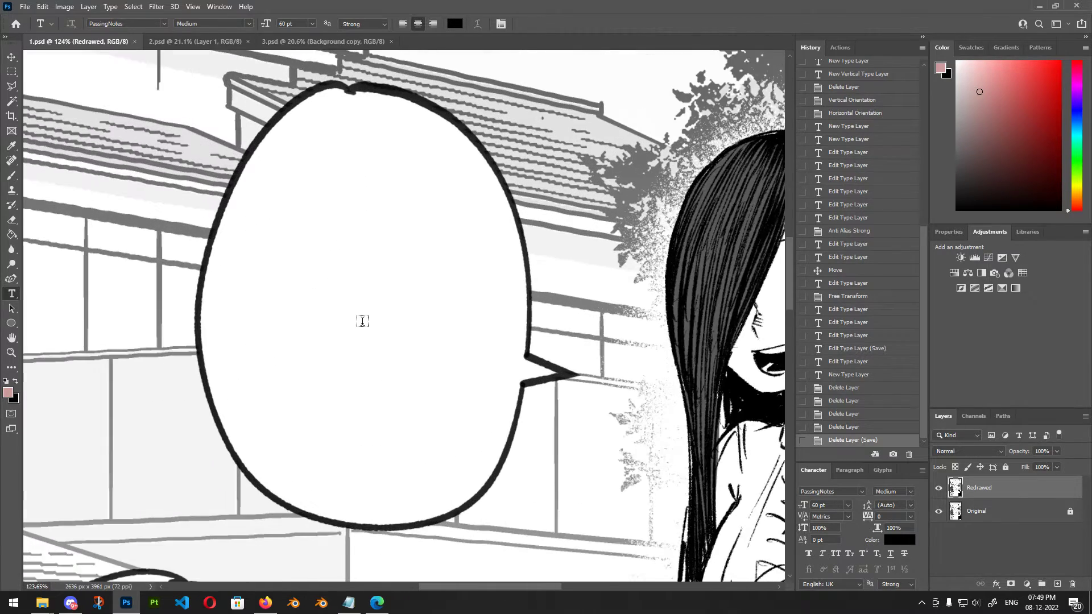
{"action": "scroll", "coordinate": [331, 366], "scroll_direction": "down", "scroll_amount": 10}
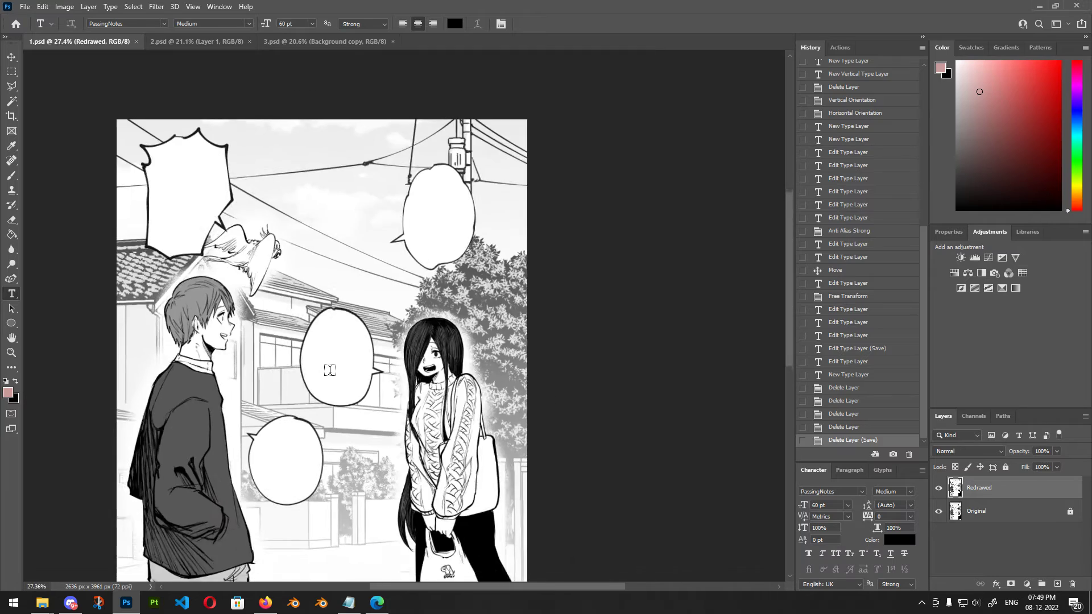
{"action": "scroll", "coordinate": [438, 196], "scroll_direction": "up", "scroll_amount": 2}
{"action": "scroll", "coordinate": [463, 171], "scroll_direction": "down", "scroll_amount": 3}
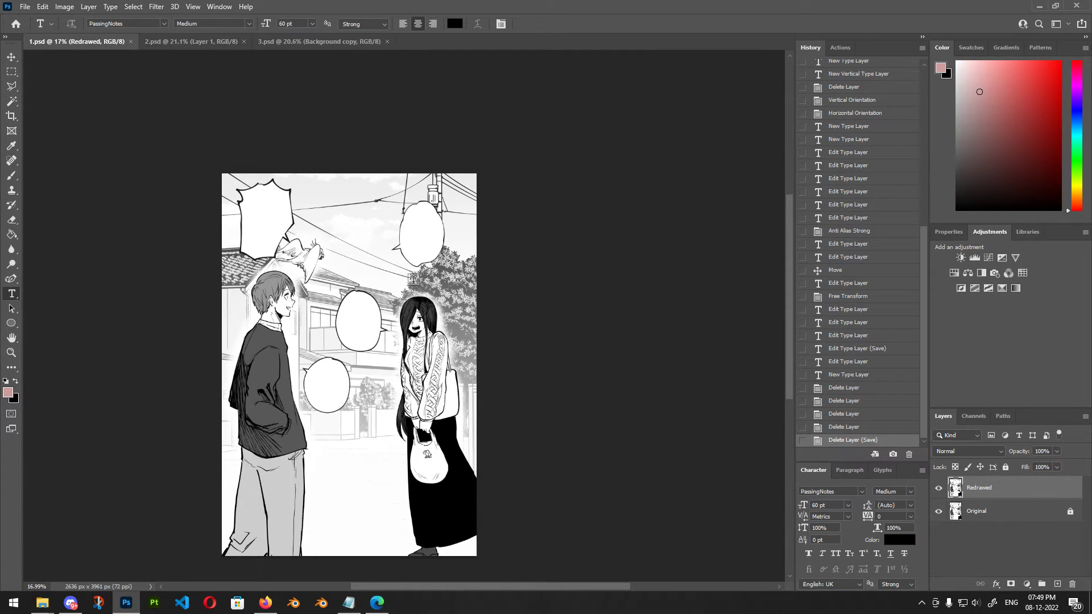
{"action": "scroll", "coordinate": [435, 144], "scroll_direction": "down", "scroll_amount": 3}
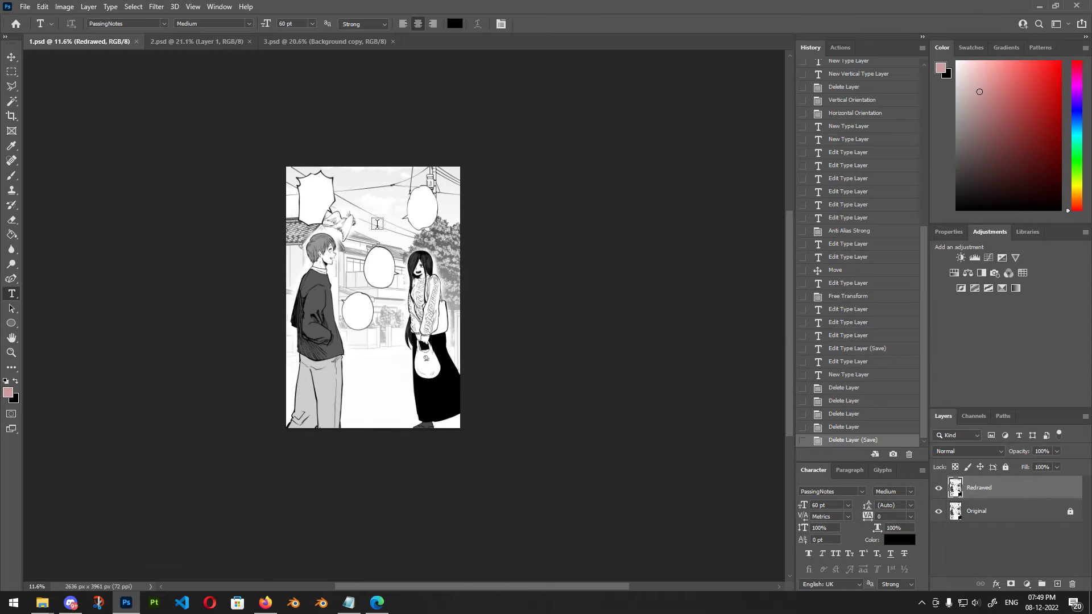
{"action": "scroll", "coordinate": [390, 234], "scroll_direction": "up", "scroll_amount": 4}
{"action": "scroll", "coordinate": [410, 140], "scroll_direction": "down", "scroll_amount": 3}
{"action": "scroll", "coordinate": [410, 139], "scroll_direction": "up", "scroll_amount": 2}
{"action": "scroll", "coordinate": [399, 156], "scroll_direction": "down", "scroll_amount": 3}
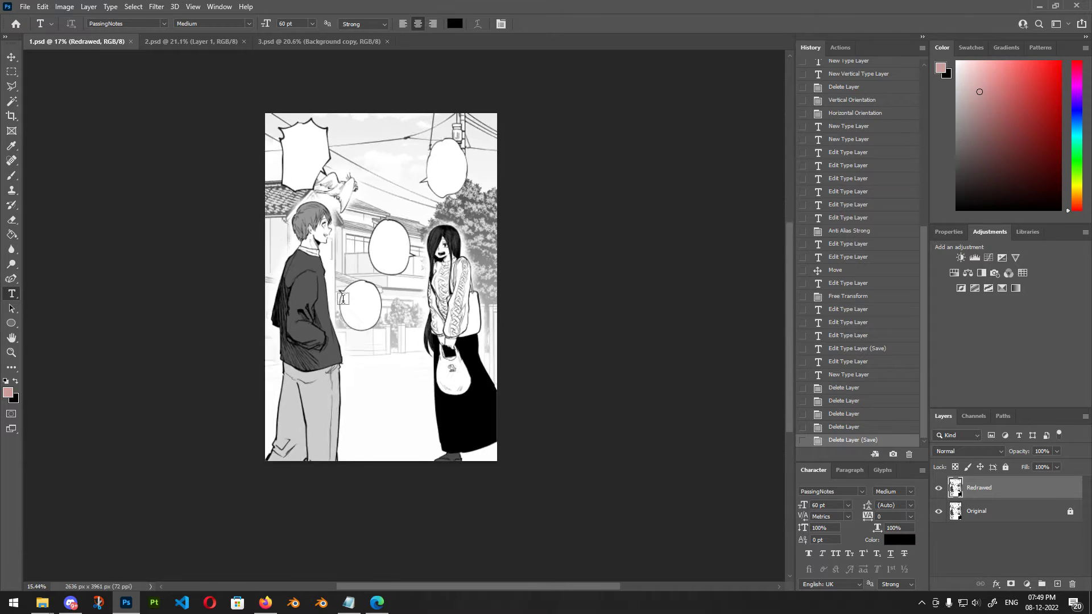
{"action": "scroll", "coordinate": [395, 194], "scroll_direction": "up", "scroll_amount": 2}
{"action": "scroll", "coordinate": [395, 195], "scroll_direction": "up", "scroll_amount": 2}
{"action": "scroll", "coordinate": [396, 180], "scroll_direction": "down", "scroll_amount": 2}
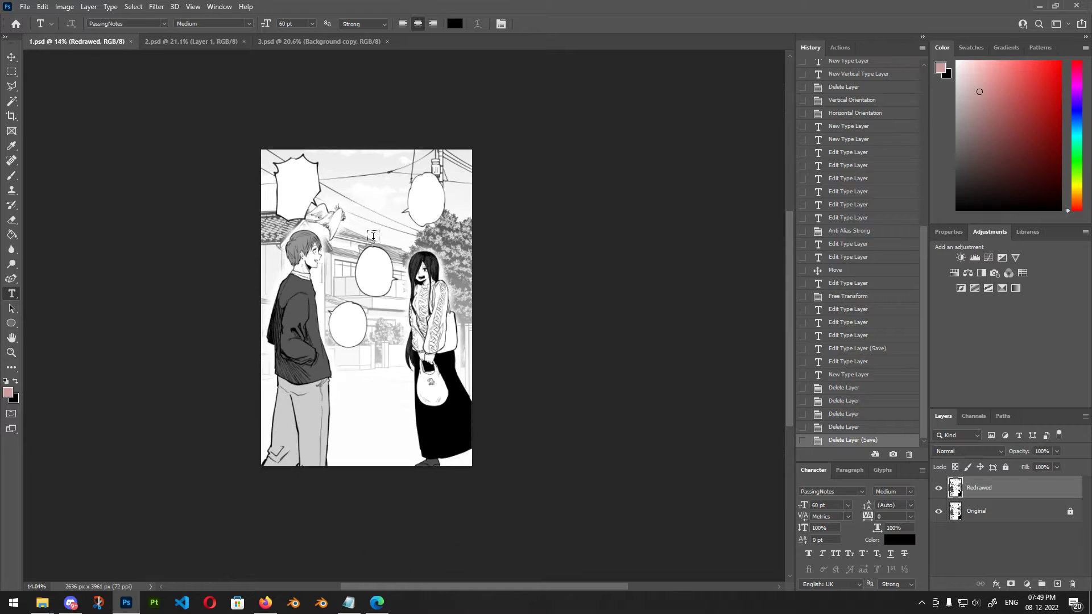
{"action": "scroll", "coordinate": [362, 262], "scroll_direction": "up", "scroll_amount": 3}
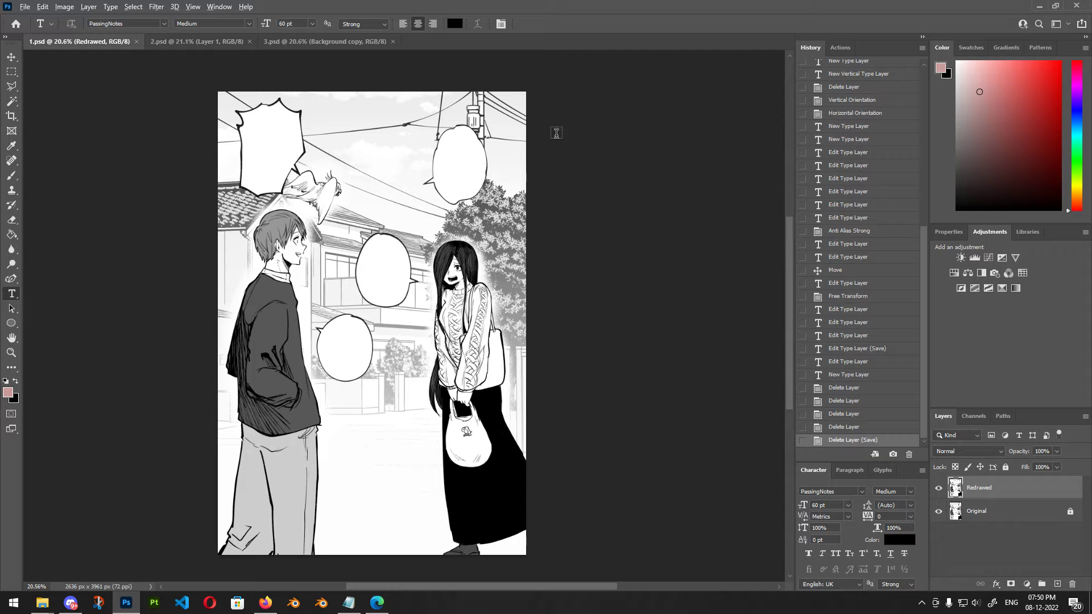
{"action": "scroll", "coordinate": [517, 294], "scroll_direction": "down", "scroll_amount": 2}
{"action": "scroll", "coordinate": [535, 241], "scroll_direction": "up", "scroll_amount": 2}
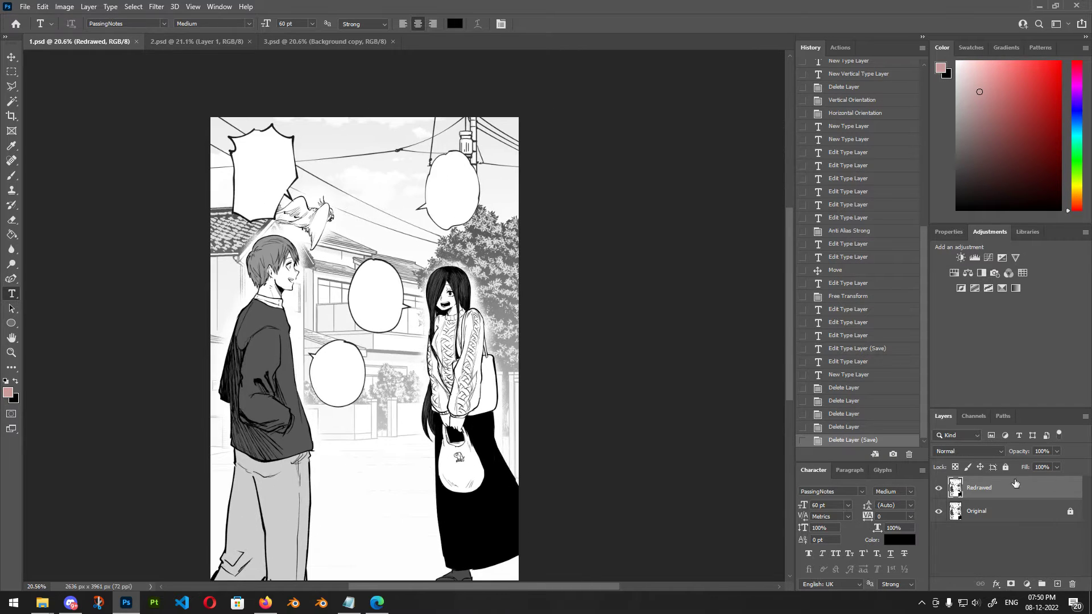
Hide the Redrawed layer to view the original Japanese text in the bubbles, and show the layer again.
{"action": "left_click", "coordinate": [939, 488]}
{"action": "scroll", "coordinate": [422, 224], "scroll_direction": "up", "scroll_amount": 2}
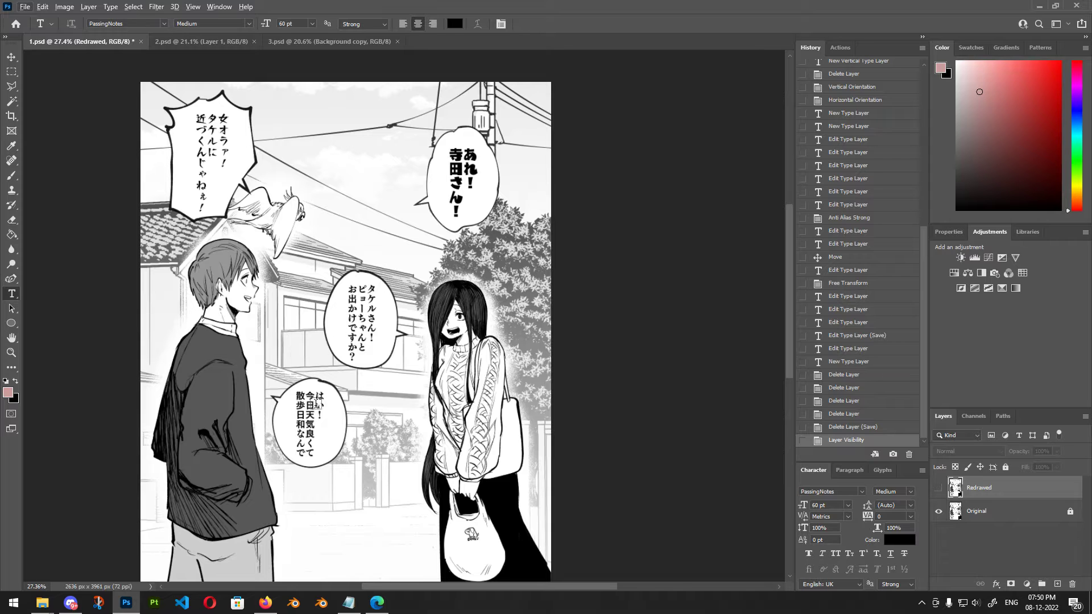
{"action": "scroll", "coordinate": [333, 405], "scroll_direction": "down", "scroll_amount": 2}
{"action": "scroll", "coordinate": [391, 311], "scroll_direction": "up", "scroll_amount": 4}
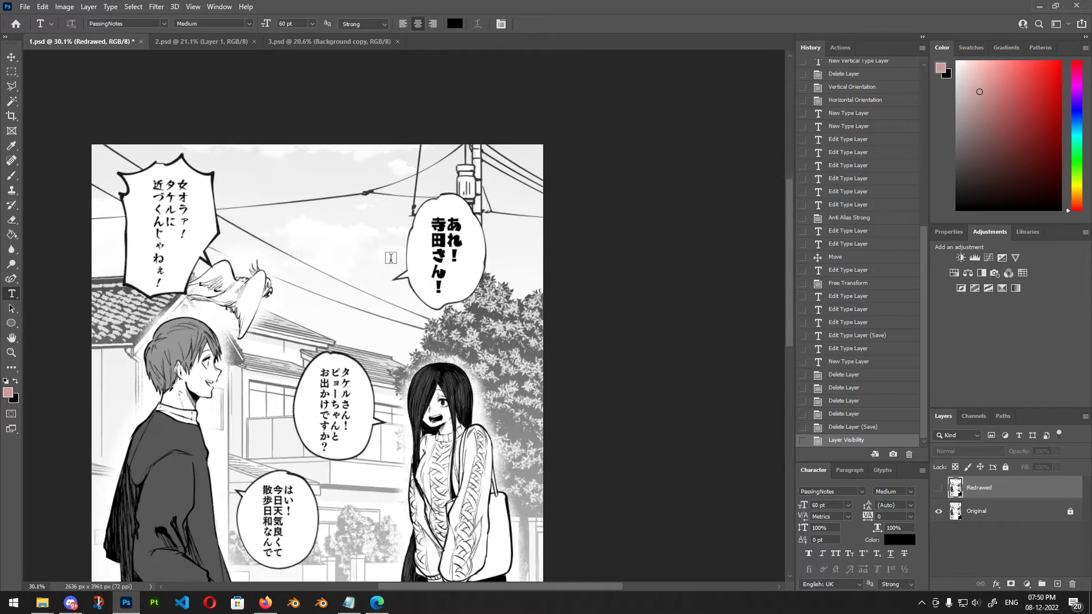
{"action": "left_click", "coordinate": [939, 489]}
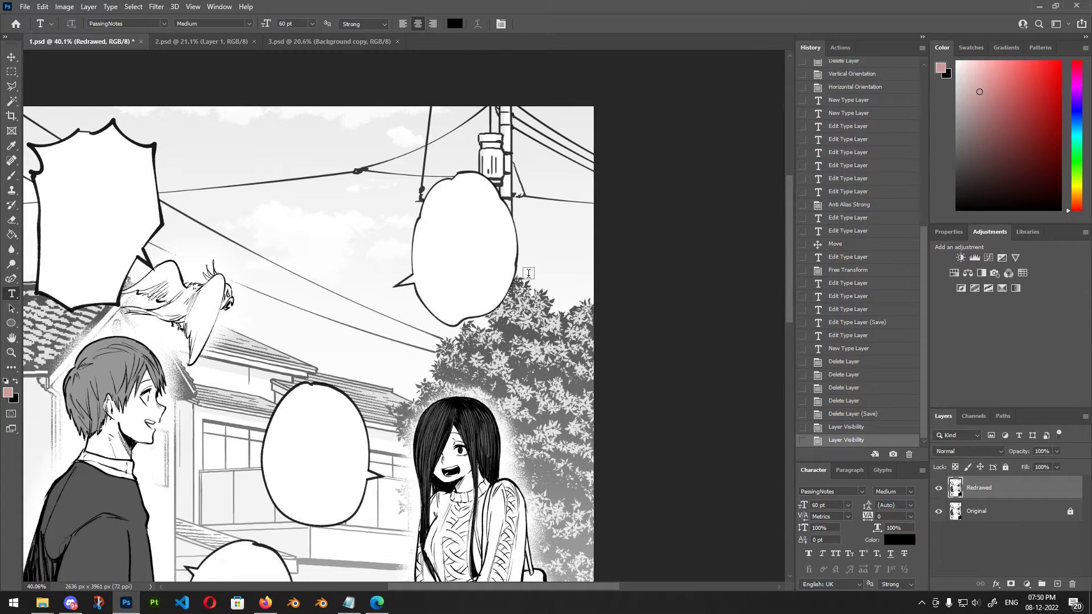
Lower the Redrawed layer's opacity to 70% so the original text shows through the cleaned bubbles.
{"action": "scroll", "coordinate": [498, 176], "scroll_direction": "down", "scroll_amount": 4}
{"action": "scroll", "coordinate": [435, 449], "scroll_direction": "up", "scroll_amount": 3}
{"action": "scroll", "coordinate": [444, 255], "scroll_direction": "down", "scroll_amount": 3}
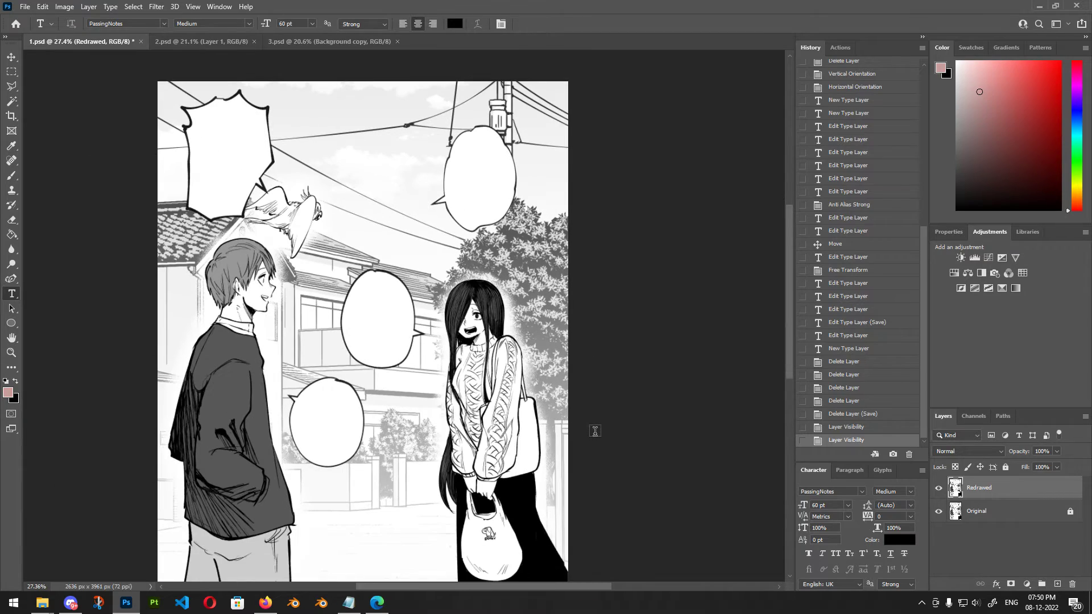
{"action": "scroll", "coordinate": [397, 273], "scroll_direction": "up", "scroll_amount": 1}
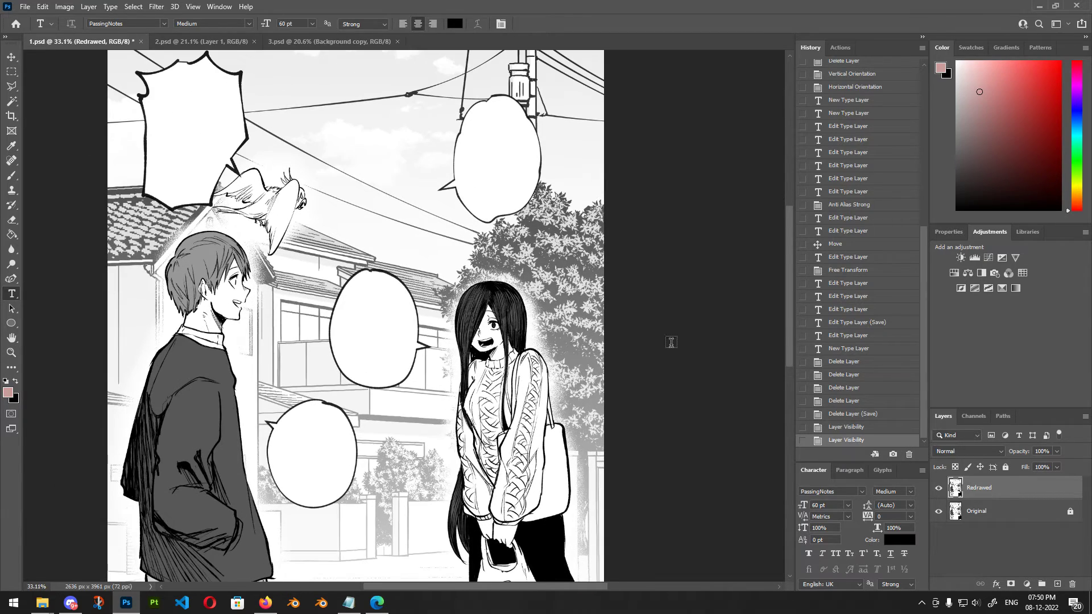
{"action": "scroll", "coordinate": [616, 432], "scroll_direction": "down", "scroll_amount": 2}
{"action": "scroll", "coordinate": [616, 432], "scroll_direction": "up", "scroll_amount": 2}
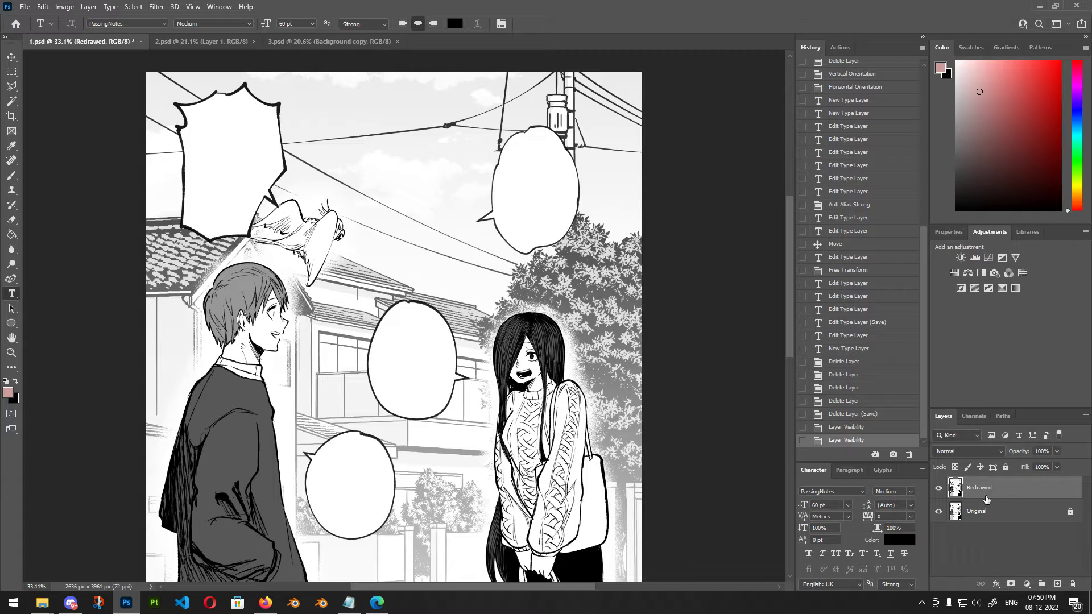
{"action": "left_click", "coordinate": [1056, 453]}
{"action": "left_click_drag", "start_coordinate": [1053, 463], "coordinate": [1051, 463]}
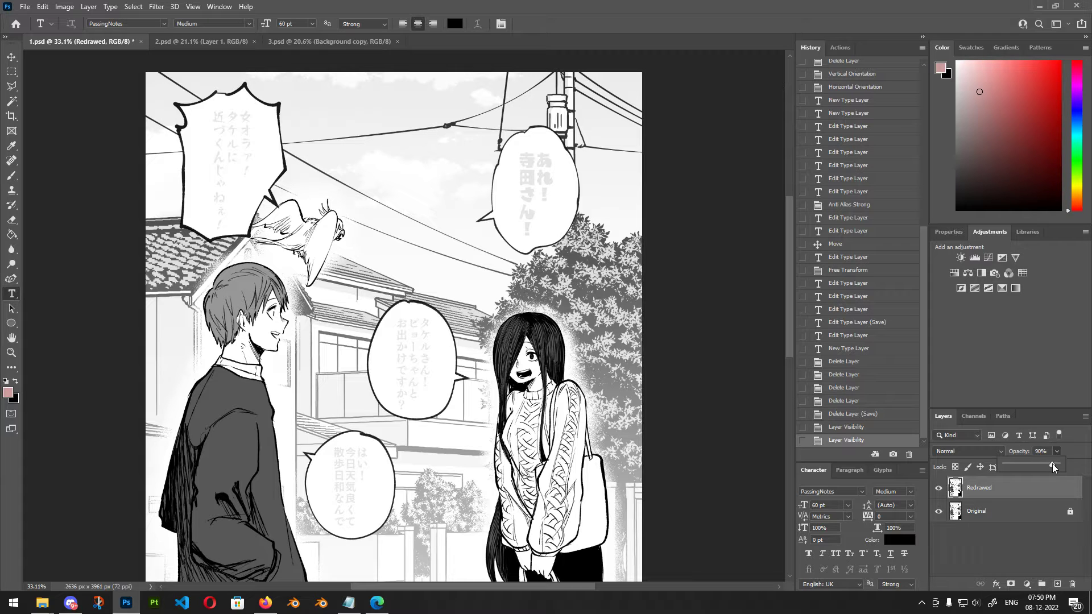
{"action": "left_click_drag", "start_coordinate": [1045, 464], "coordinate": [1042, 465]}
{"action": "scroll", "coordinate": [353, 256], "scroll_direction": "down", "scroll_amount": 4}
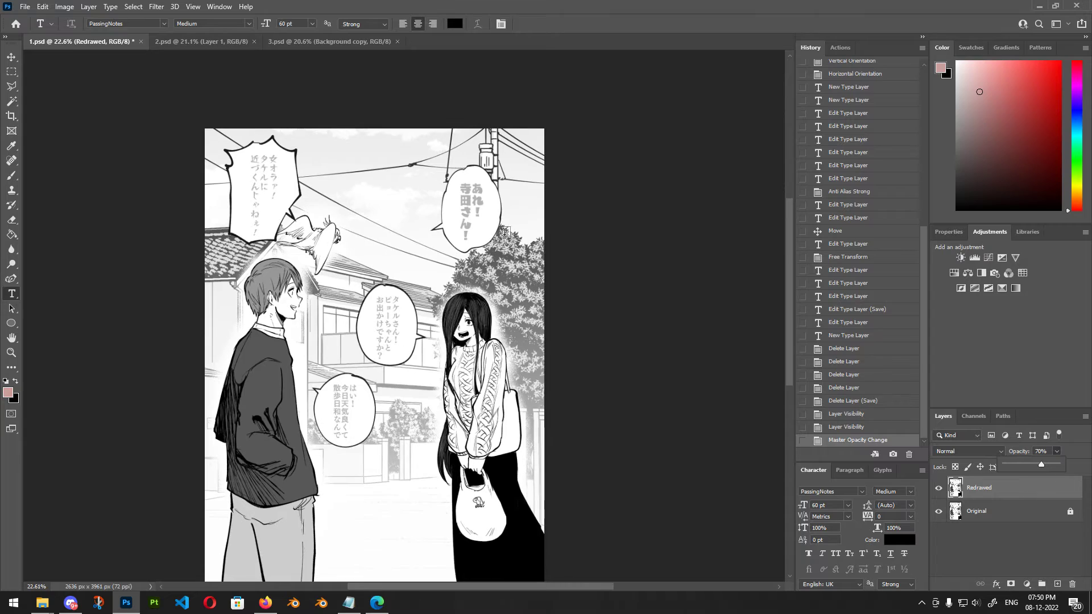
Examine the original Japanese text showing through the bubbles across the page and up close in the bubble beside the utility pole.
{"action": "scroll", "coordinate": [511, 217], "scroll_direction": "up", "scroll_amount": 2}
{"action": "scroll", "coordinate": [511, 216], "scroll_direction": "up", "scroll_amount": 2}
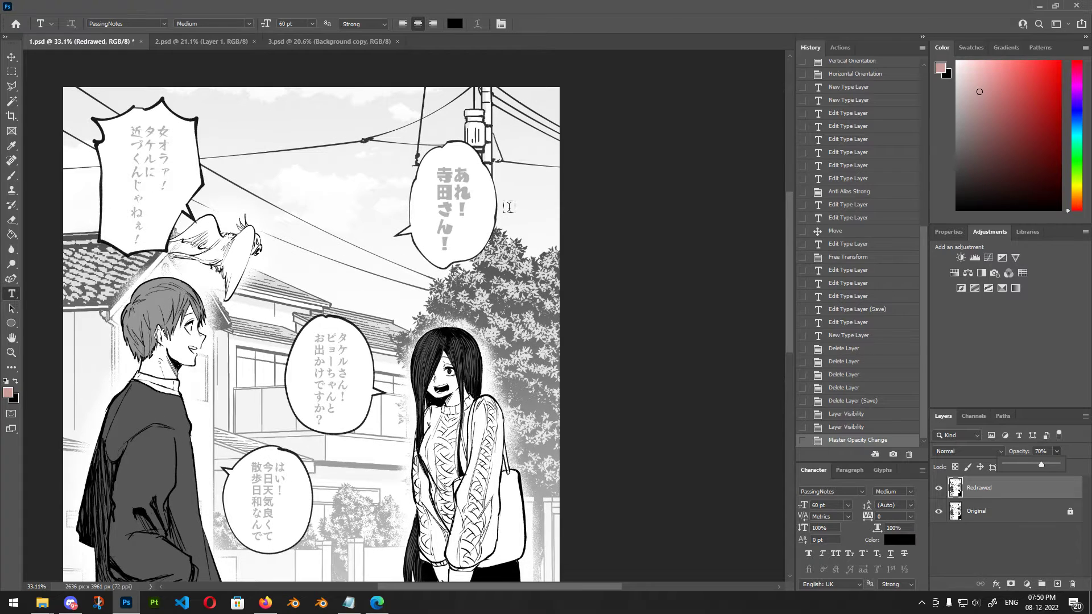
{"action": "scroll", "coordinate": [506, 207], "scroll_direction": "down", "scroll_amount": 5}
{"action": "scroll", "coordinate": [488, 129], "scroll_direction": "up", "scroll_amount": 4}
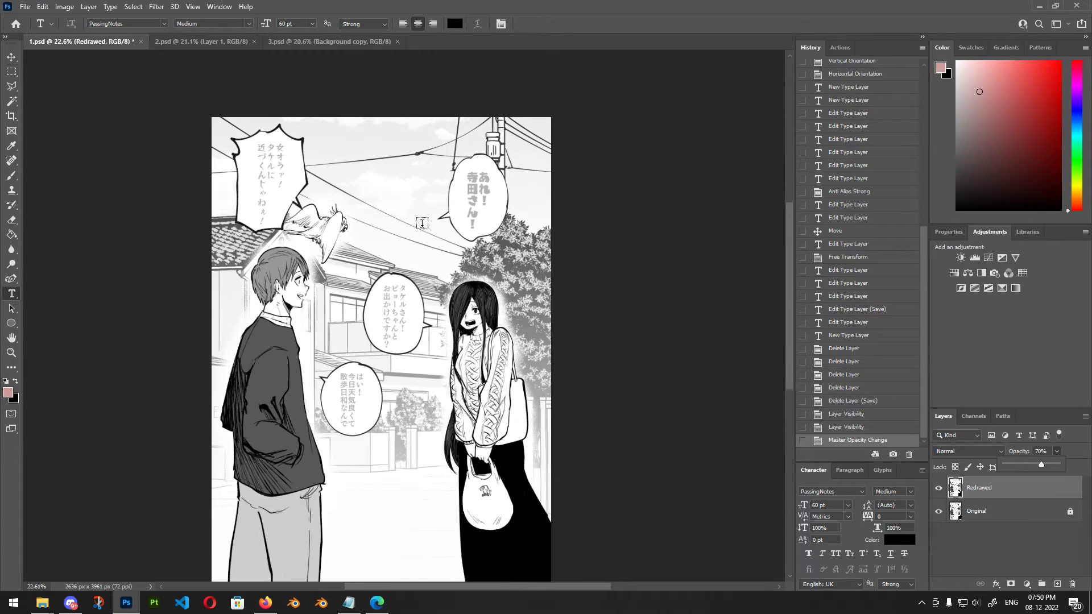
{"action": "scroll", "coordinate": [132, 364], "scroll_direction": "down", "scroll_amount": 2}
{"action": "scroll", "coordinate": [398, 227], "scroll_direction": "up", "scroll_amount": 8}
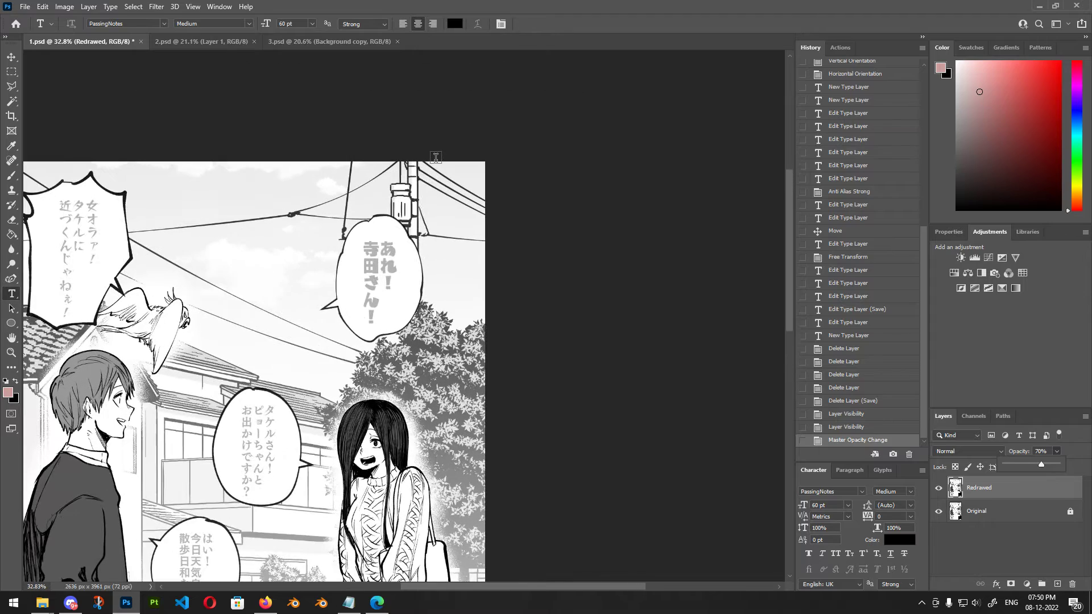
{"action": "scroll", "coordinate": [472, 409], "scroll_direction": "down", "scroll_amount": 3}
{"action": "scroll", "coordinate": [451, 327], "scroll_direction": "up", "scroll_amount": 4}
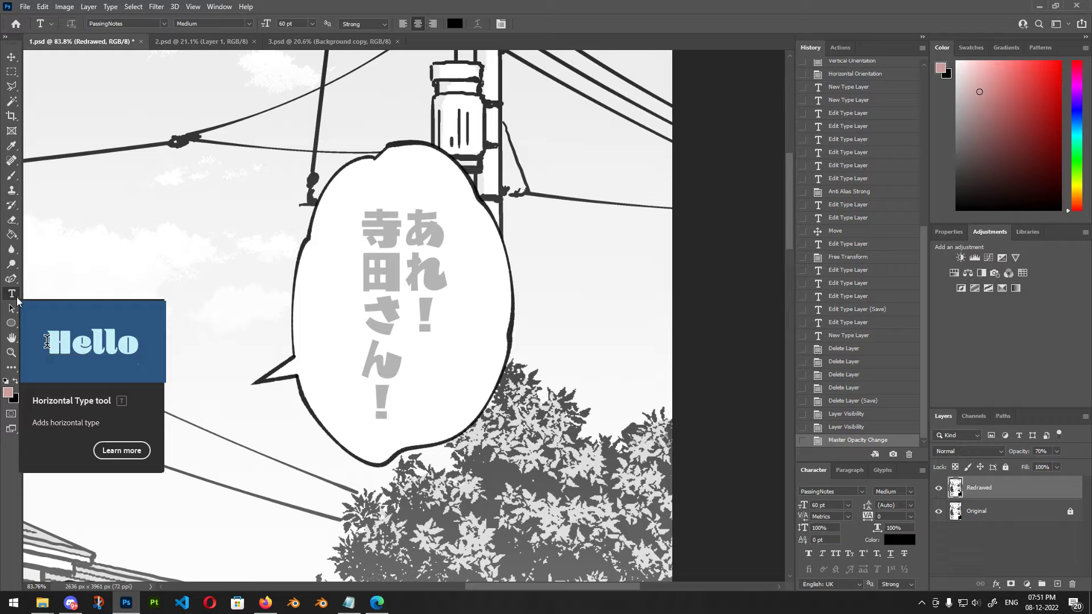
{"action": "key", "text": "v"}
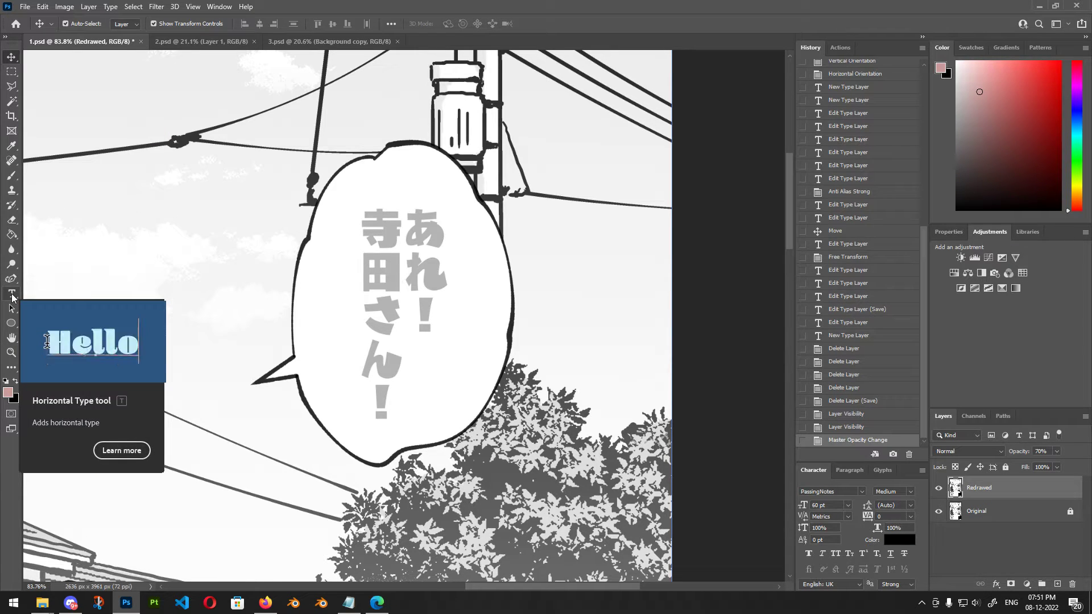
{"action": "left_click", "coordinate": [11, 295]}
{"action": "key", "text": "v"}
{"action": "key", "text": "t"}
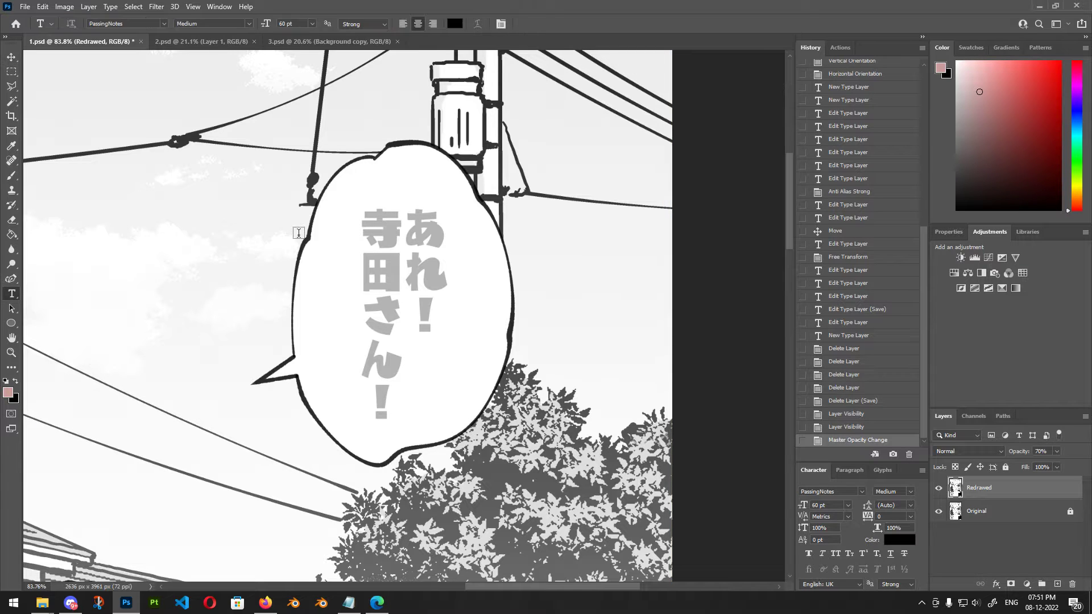
{"action": "key", "text": "v"}
{"action": "key", "text": "t"}
{"action": "key", "text": "v"}
{"action": "key", "text": "t"}
{"action": "key", "text": "v"}
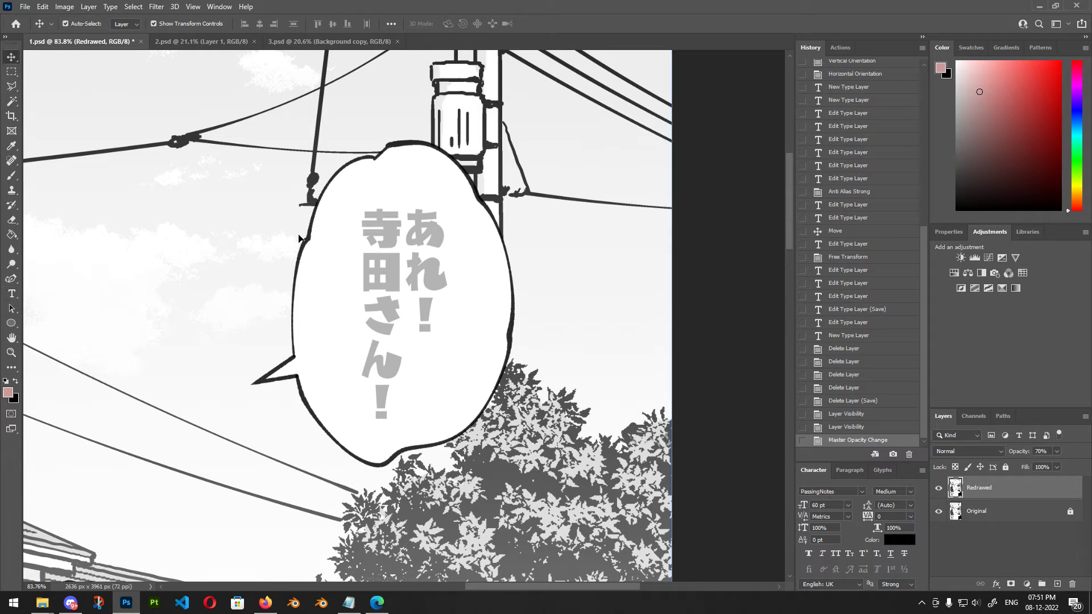
{"action": "key", "text": "t"}
{"action": "key", "text": "v"}
{"action": "key", "text": "t"}
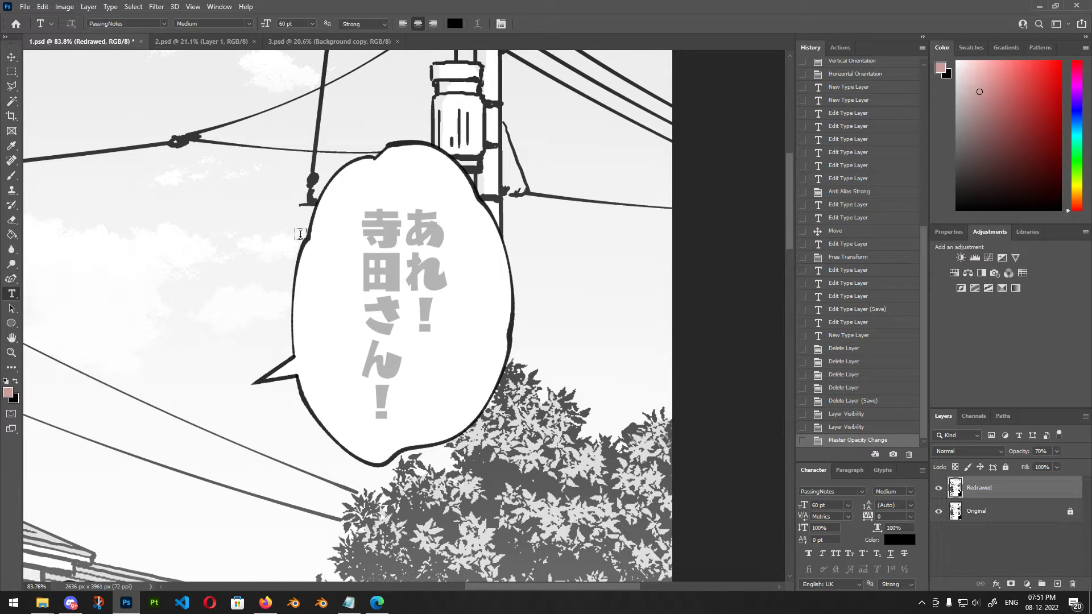
{"action": "scroll", "coordinate": [341, 215], "scroll_direction": "down", "scroll_amount": 1}
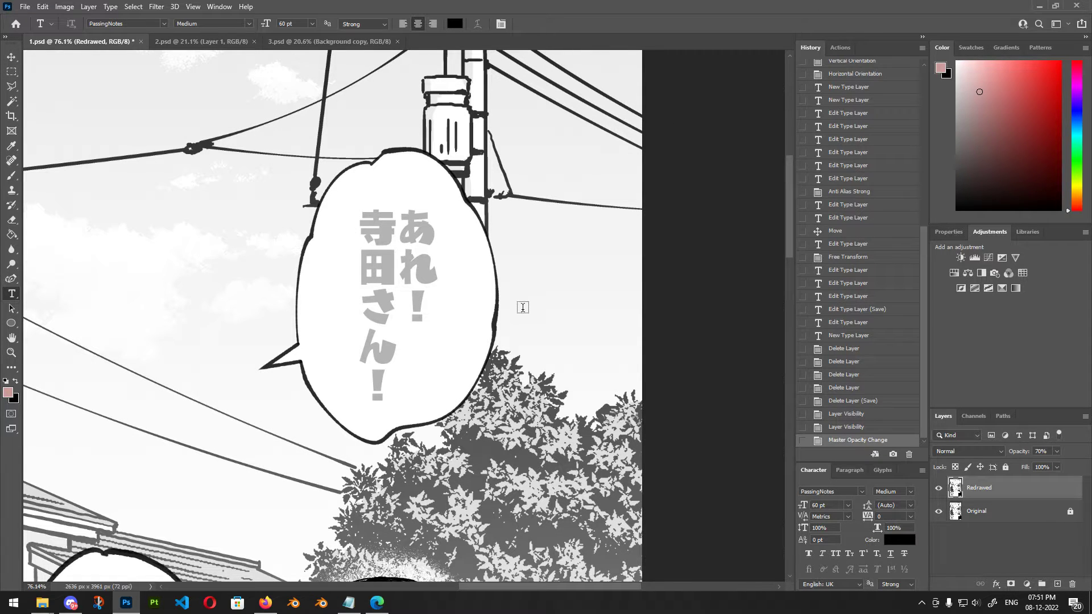
{"action": "scroll", "coordinate": [466, 360], "scroll_direction": "up", "scroll_amount": 1}
{"action": "scroll", "coordinate": [464, 360], "scroll_direction": "down", "scroll_amount": 1}
{"action": "scroll", "coordinate": [370, 282], "scroll_direction": "up", "scroll_amount": 1}
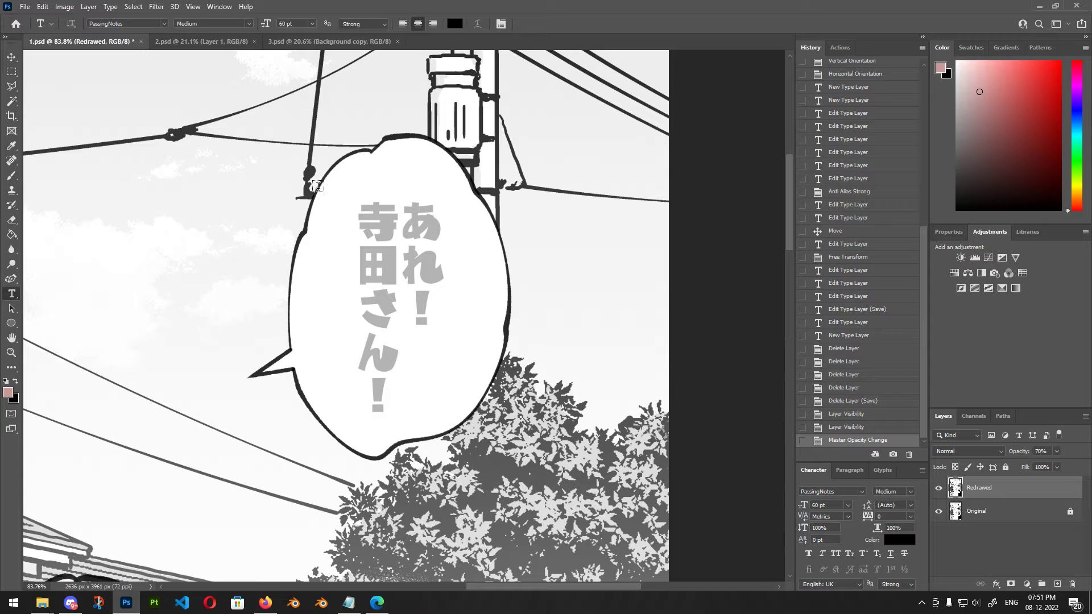
Create a text box inside the bubble beside the utility pole and fill it with "Ah! Terada-san!" copied from the Notepad script.
{"action": "left_click_drag", "start_coordinate": [316, 186], "coordinate": [474, 425]}
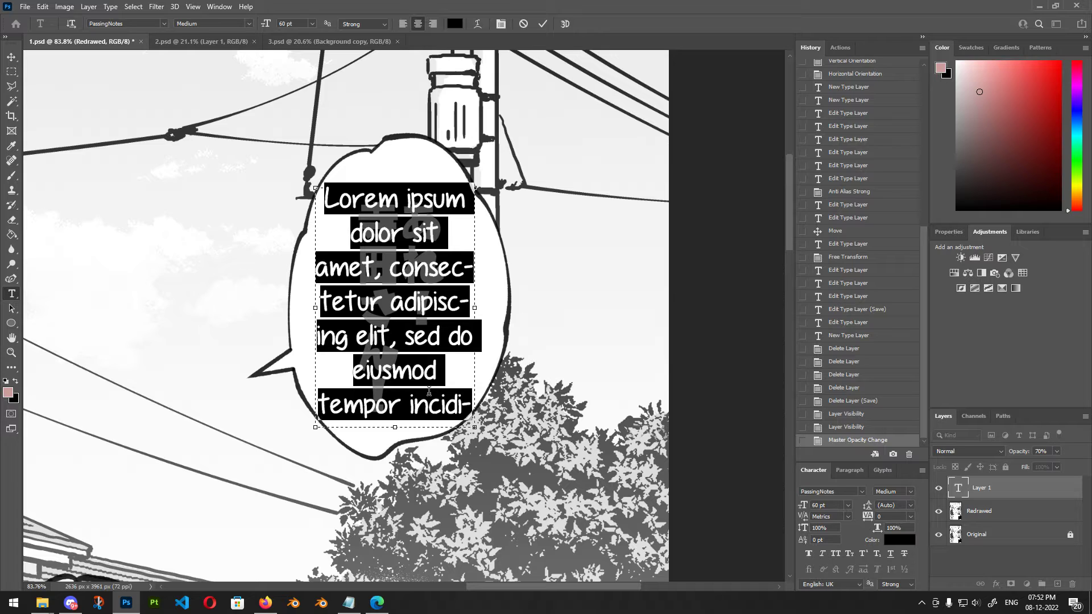
{"action": "left_click", "coordinate": [357, 606]}
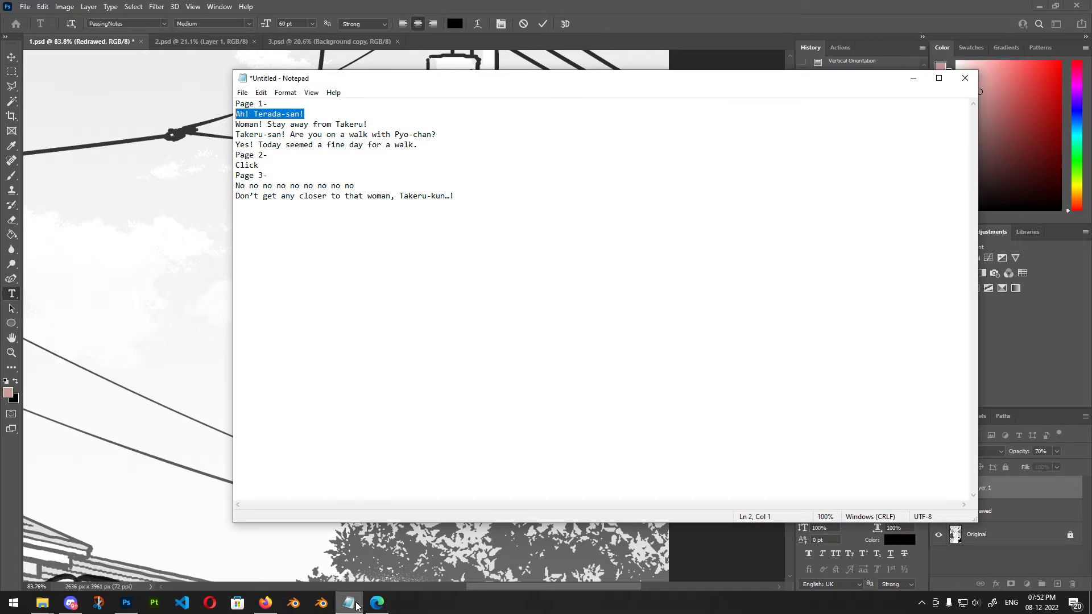
{"action": "left_click_drag", "start_coordinate": [307, 116], "coordinate": [230, 116]}
{"action": "key", "text": "ctrl+c"}
{"action": "key", "text": "alt+Tab"}
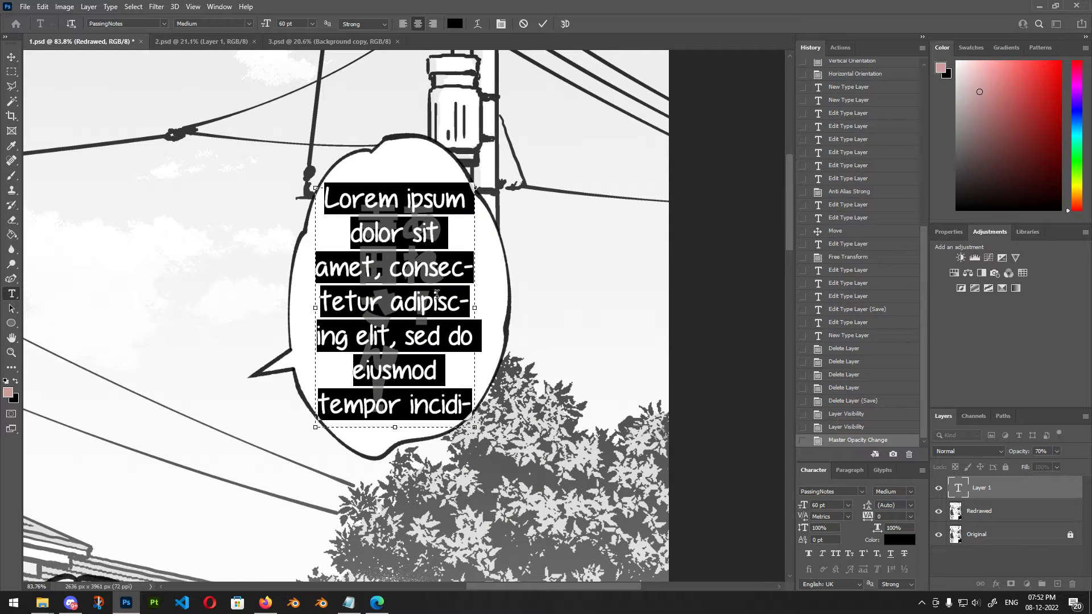
{"action": "left_click", "coordinate": [349, 602]}
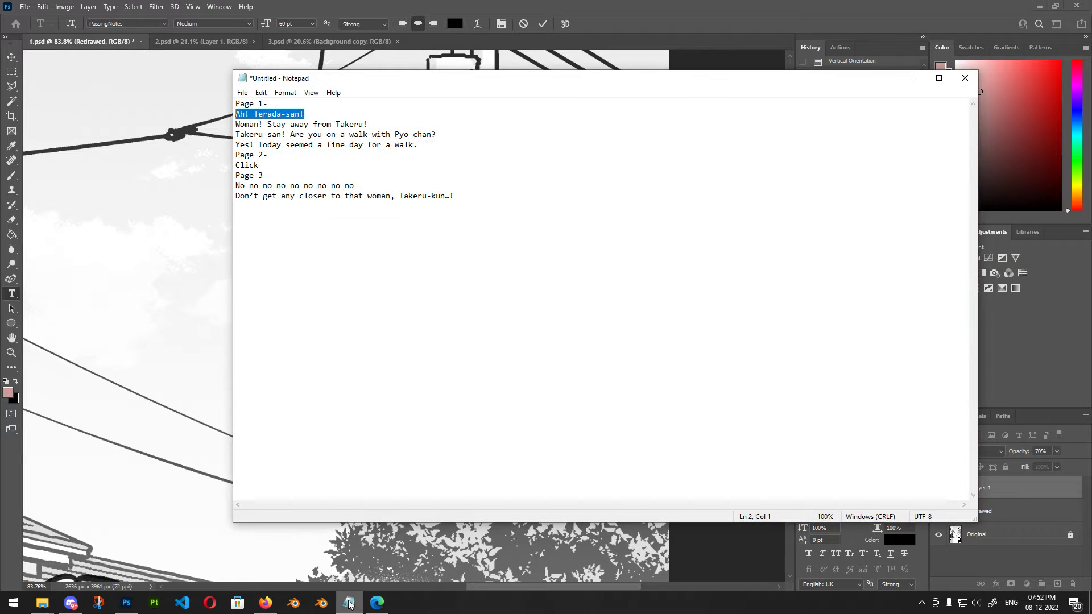
{"action": "left_click", "coordinate": [361, 595]}
{"action": "key", "text": "ctrl+v"}
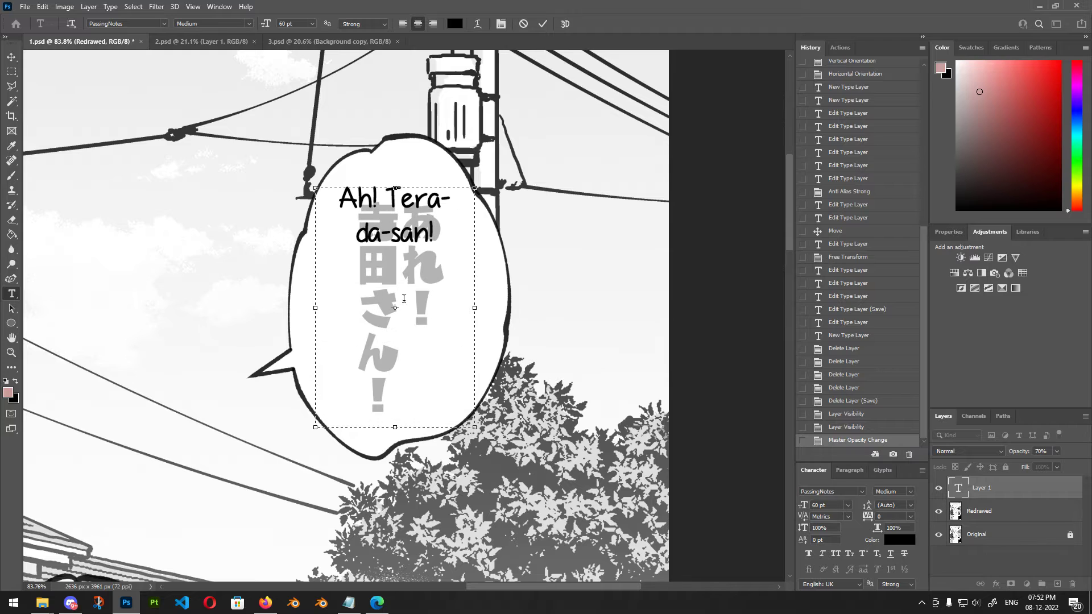
Change the font of the whole "Ah! Terada-san!" text to CCYadaYadaYada.
{"action": "key", "text": "ctrl+a"}
{"action": "left_click", "coordinate": [153, 23]}
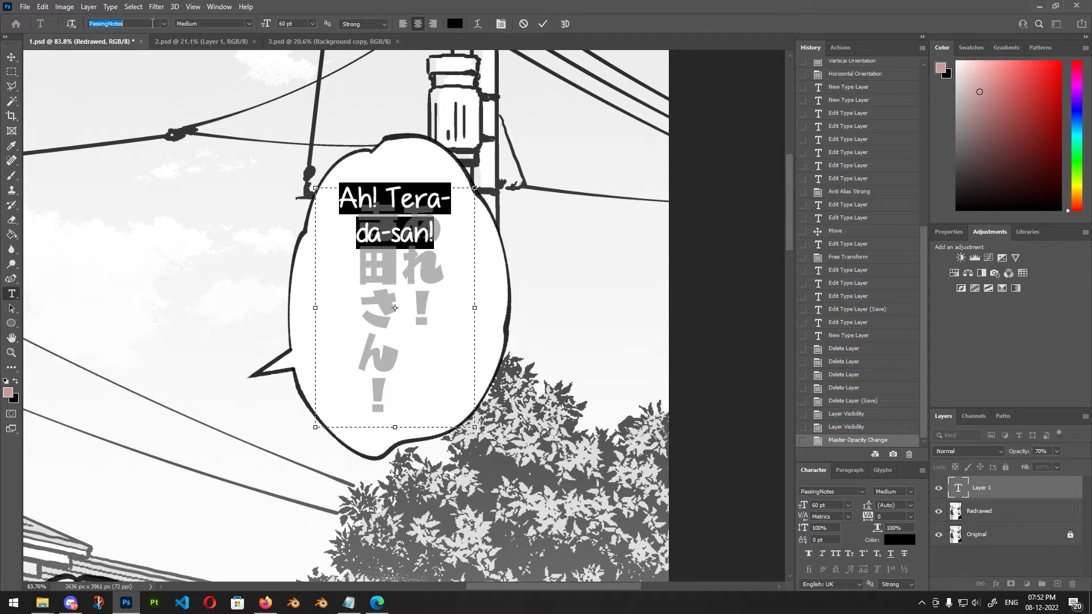
{"action": "type", "text": "yada"}
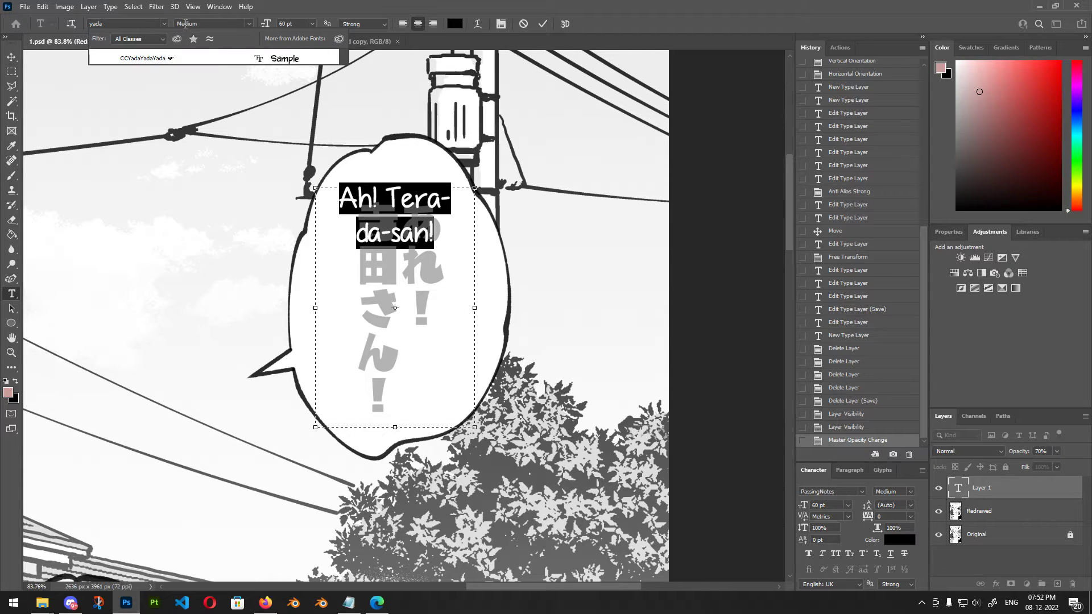
{"action": "key", "text": "Return"}
{"action": "left_click", "coordinate": [382, 273]}
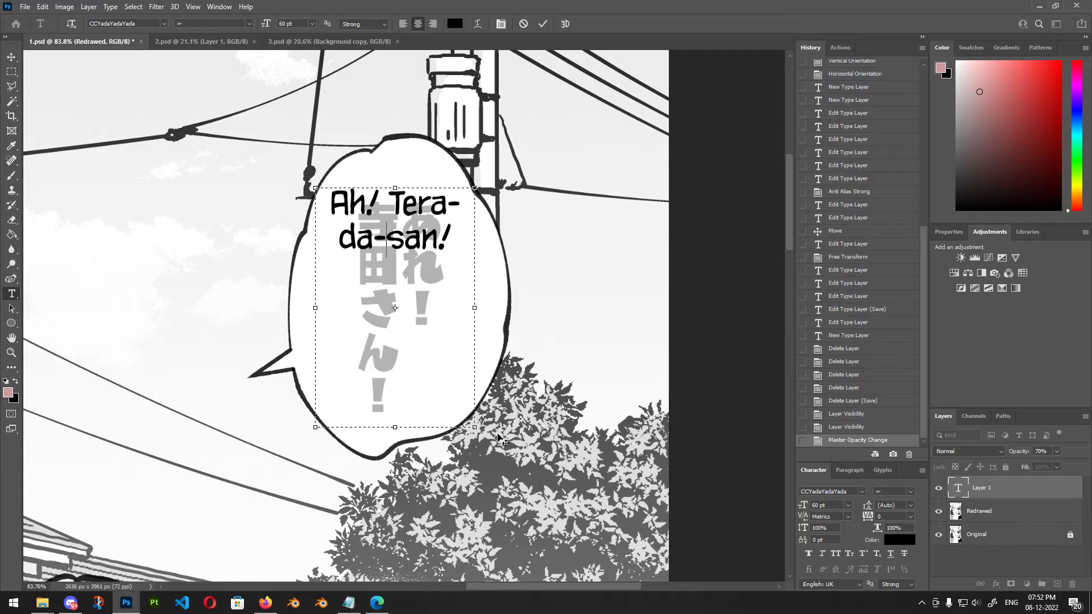
Break the line after "Ah!" and shrink the text box to fit closely around the three lines of text.
{"action": "left_click", "coordinate": [378, 208]}
{"action": "key", "text": "Return"}
{"action": "key", "text": "BackSpace"}
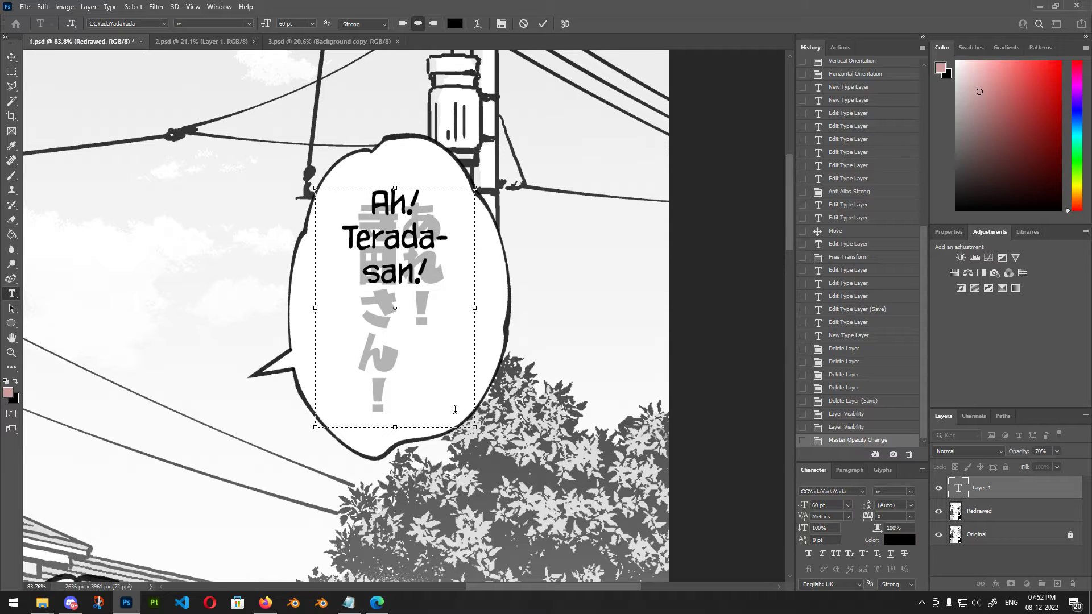
{"action": "left_click_drag", "start_coordinate": [475, 429], "coordinate": [438, 299]}
{"action": "left_click", "coordinate": [543, 24]}
{"action": "key", "text": "v"}
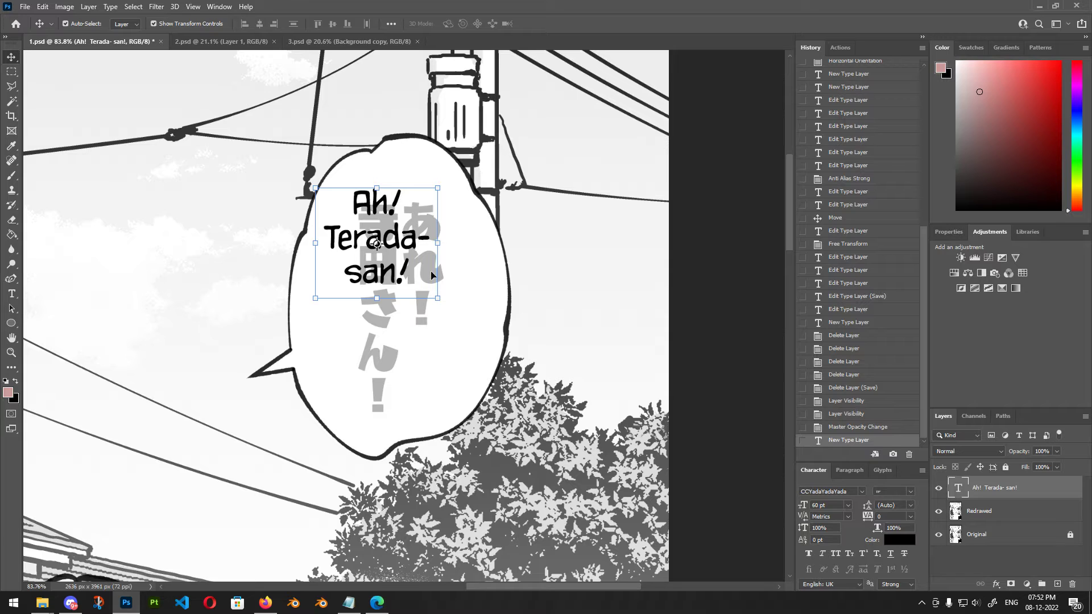
Make the text box slightly taller and move the text toward the centre of the speech bubble.
{"action": "key", "text": "t"}
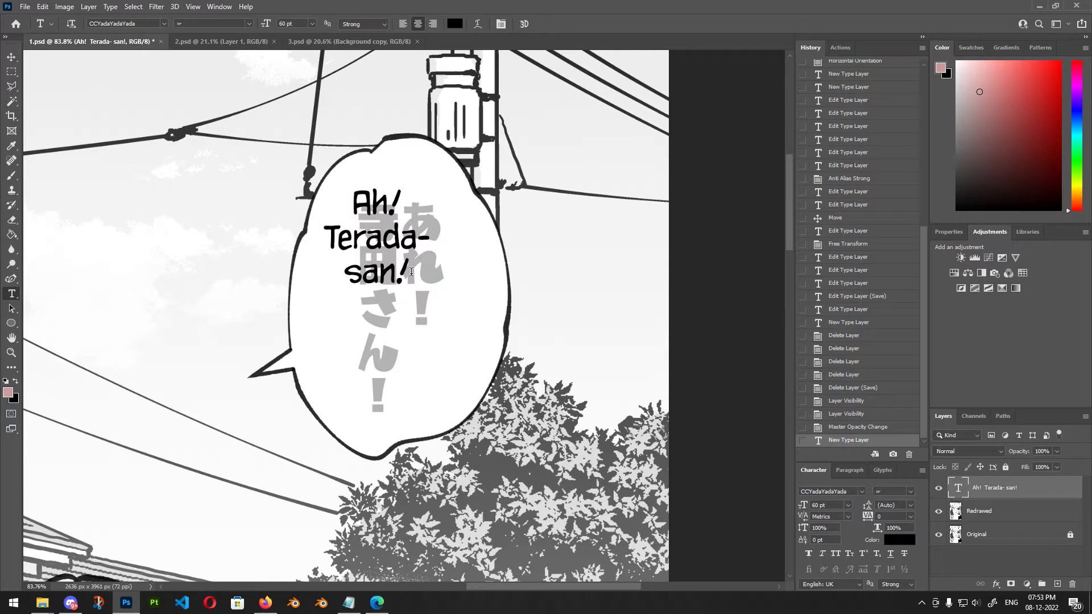
{"action": "left_click", "coordinate": [409, 274]}
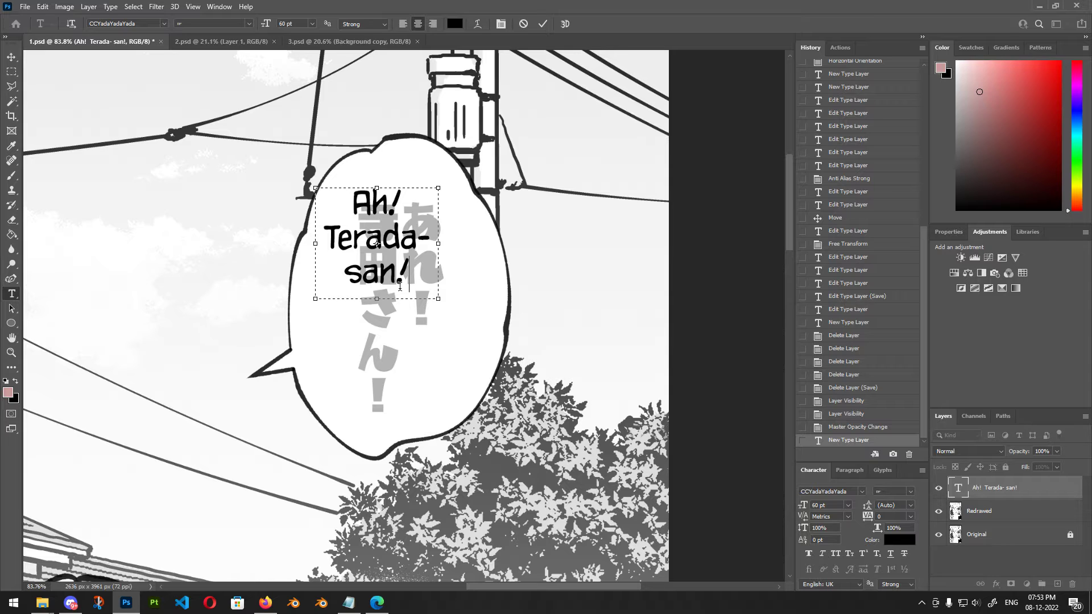
{"action": "mouse_move", "coordinate": [440, 297]}
{"action": "left_mouse_down"}
{"action": "mouse_move", "coordinate": [469, 377]}
{"action": "mouse_move", "coordinate": [437, 305]}
{"action": "left_mouse_up"}
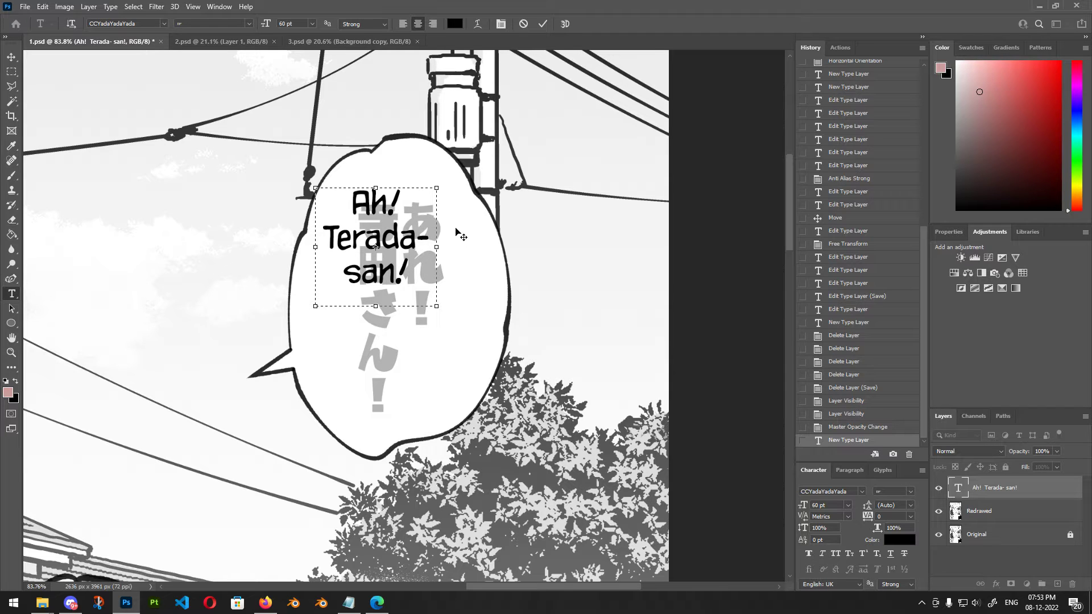
{"action": "left_click", "coordinate": [542, 24]}
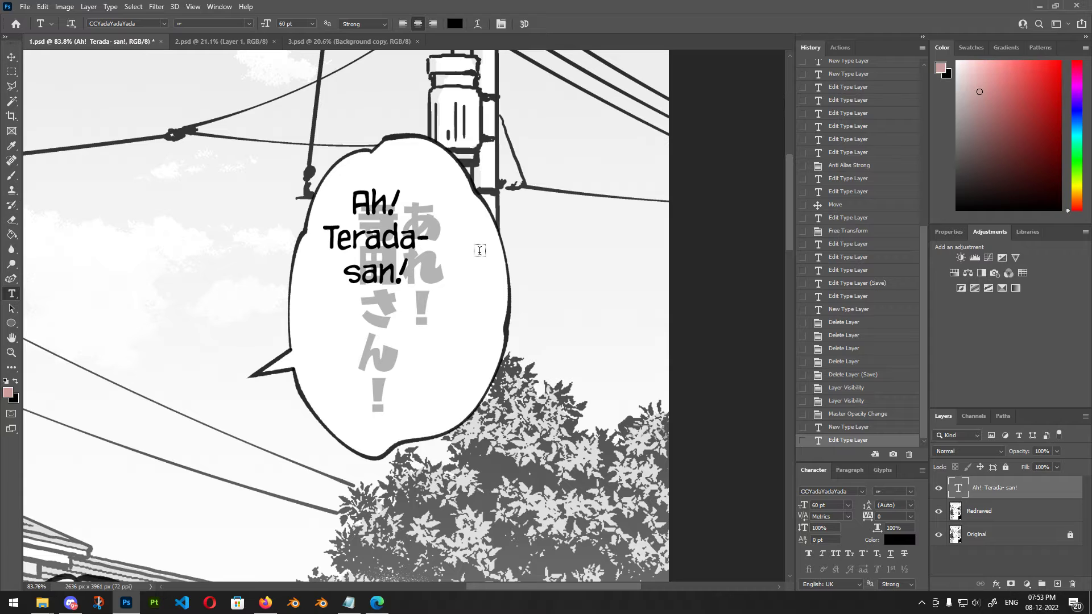
{"action": "key", "text": "v"}
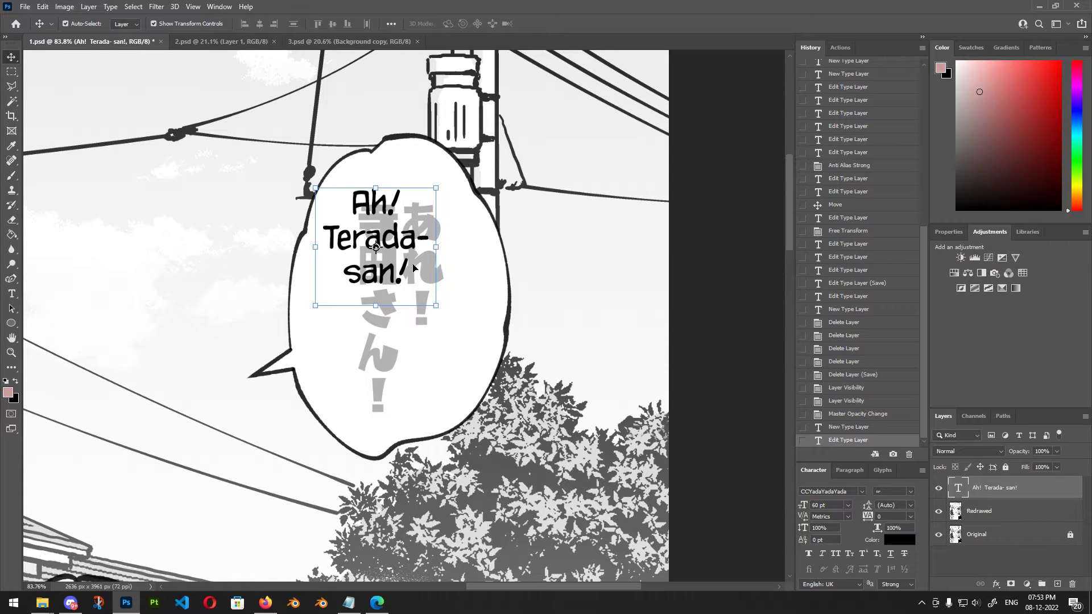
{"action": "left_click_drag", "start_coordinate": [398, 238], "coordinate": [413, 293]}
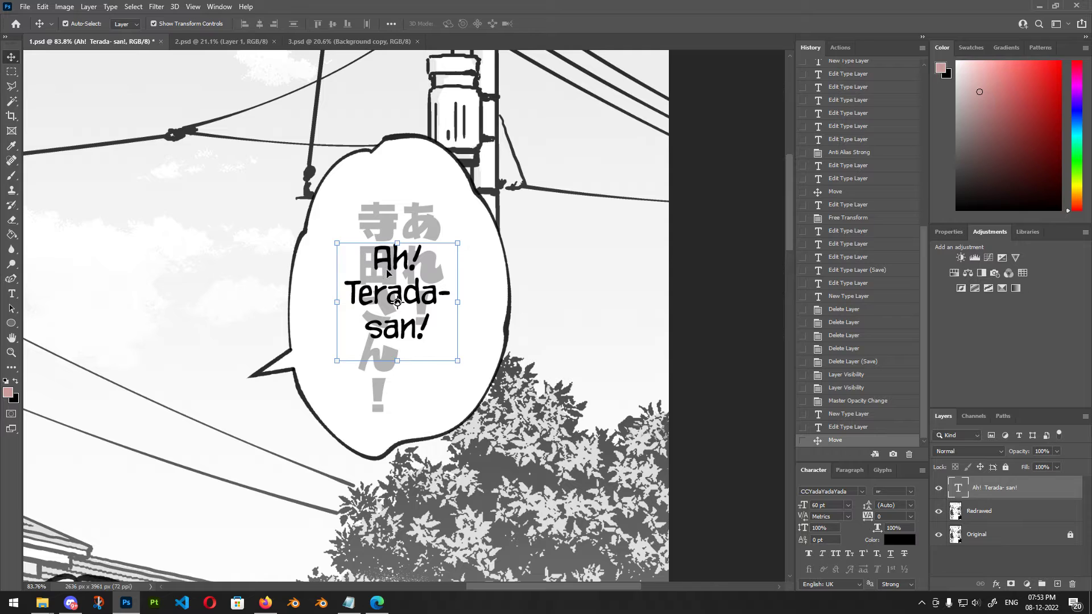
{"action": "left_click", "coordinate": [337, 244]}
{"action": "left_click_drag", "start_coordinate": [338, 244], "coordinate": [320, 215]}
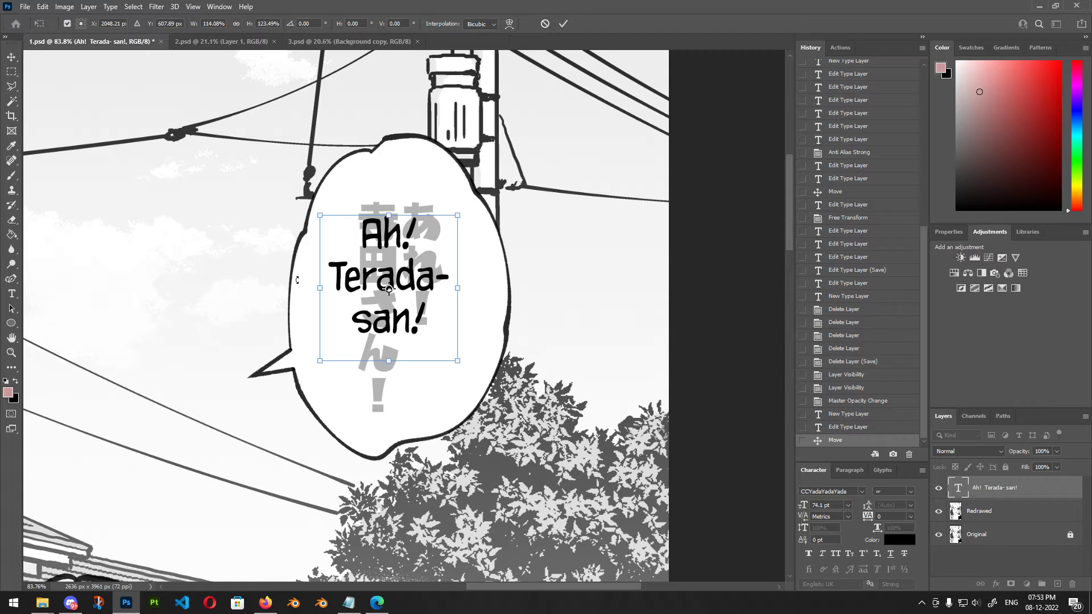
{"action": "left_click", "coordinate": [545, 23]}
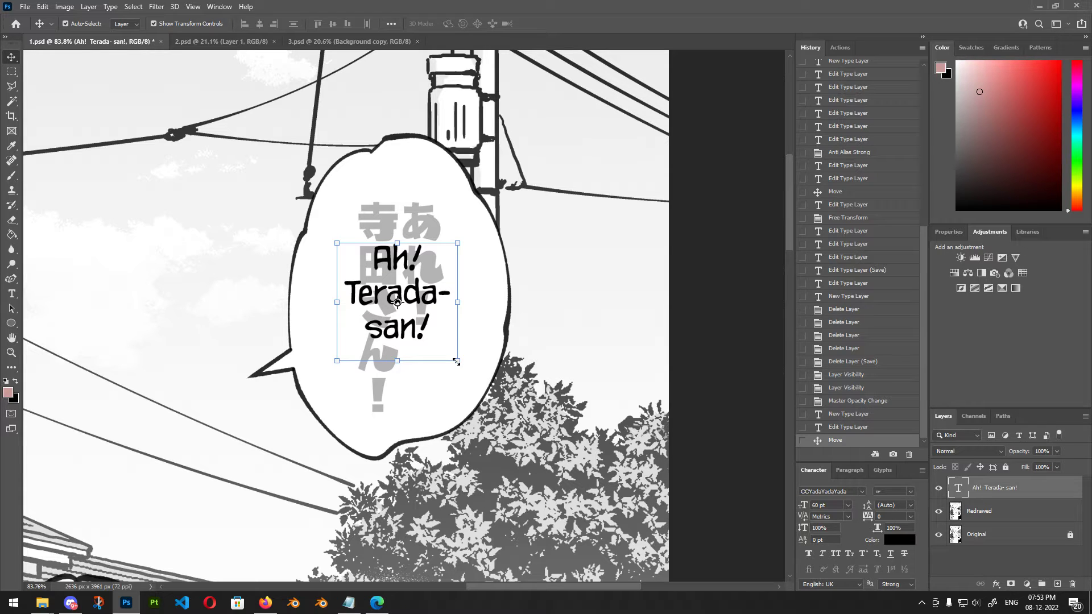
Scale the "Ah! Terada-san!" text up proportionally to about 139% and recentre it in the bubble.
{"action": "left_click_drag", "start_coordinate": [456, 362], "coordinate": [504, 407]}
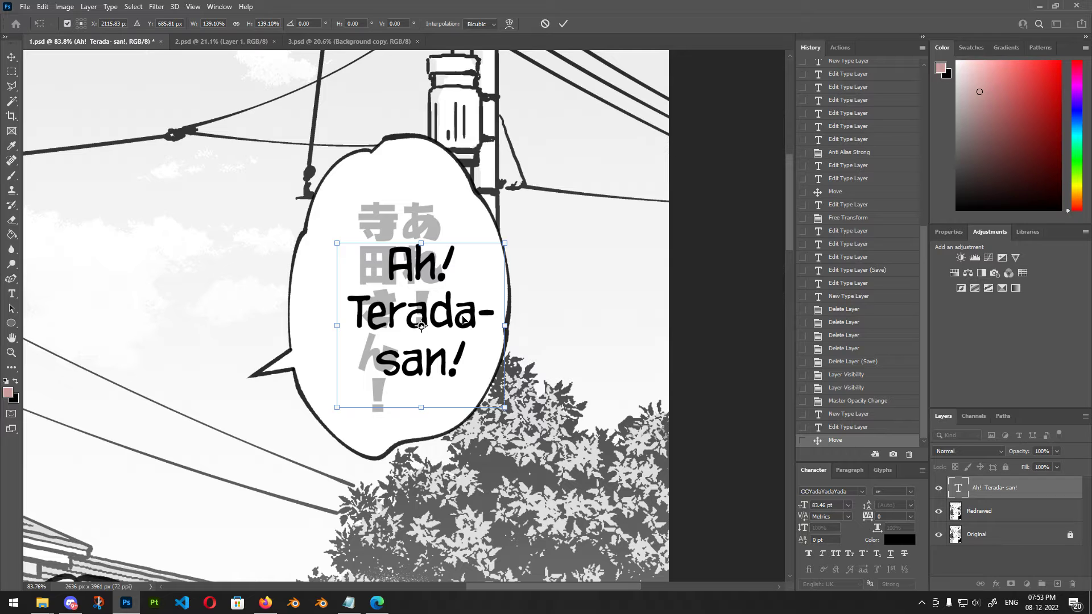
{"action": "left_click_drag", "start_coordinate": [468, 329], "coordinate": [446, 310]}
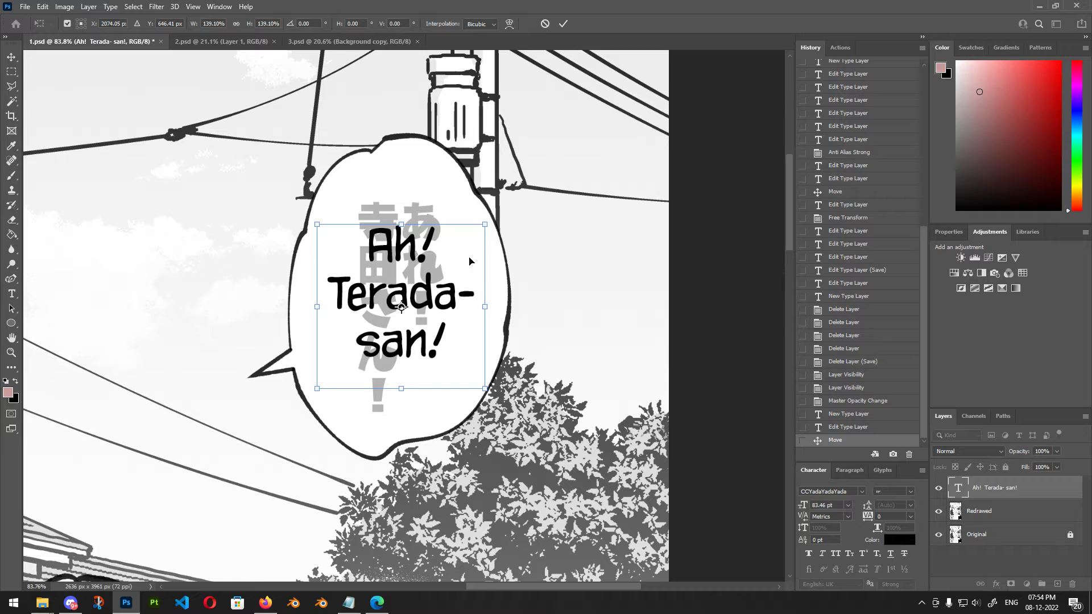
{"action": "left_click", "coordinate": [563, 24]}
{"action": "left_click", "coordinate": [531, 177]}
Check the size and placement of the enlarged text up close and in relation to the whole page.
{"action": "scroll", "coordinate": [531, 177], "scroll_direction": "down", "scroll_amount": 4}
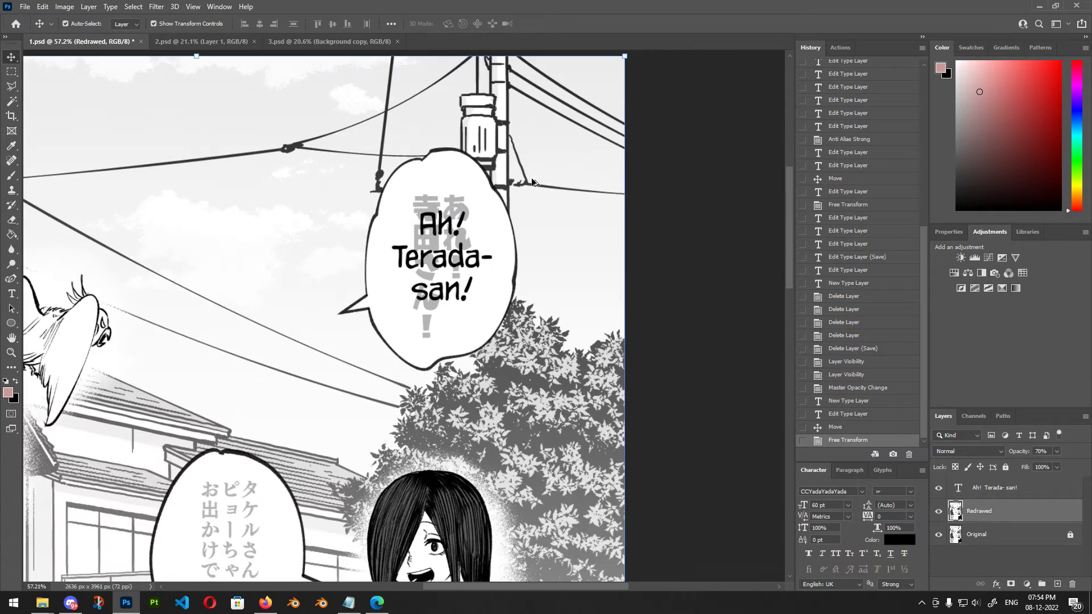
{"action": "scroll", "coordinate": [512, 196], "scroll_direction": "up", "scroll_amount": 4}
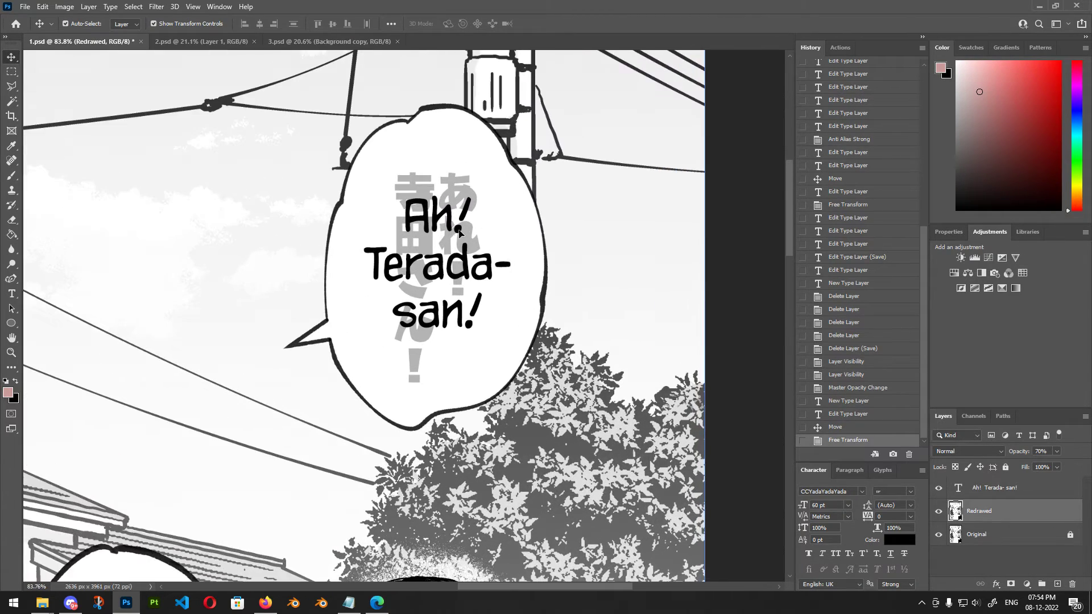
{"action": "double_click", "coordinate": [484, 201]}
{"action": "left_click", "coordinate": [543, 24]}
{"action": "scroll", "coordinate": [517, 205], "scroll_direction": "down", "scroll_amount": 2}
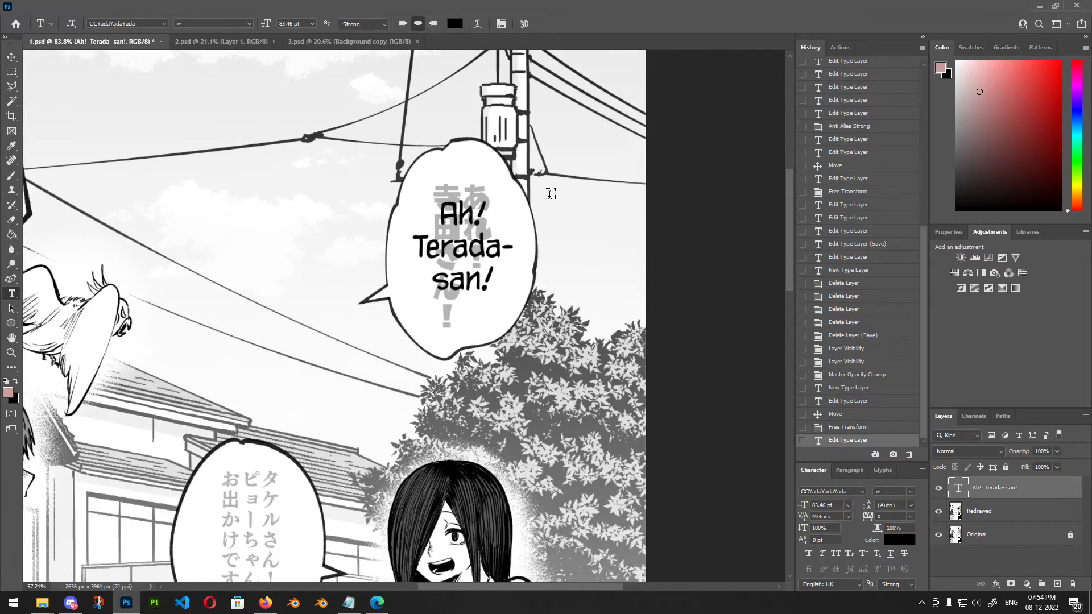
{"action": "scroll", "coordinate": [521, 197], "scroll_direction": "down", "scroll_amount": 2}
{"action": "scroll", "coordinate": [522, 211], "scroll_direction": "up", "scroll_amount": 3}
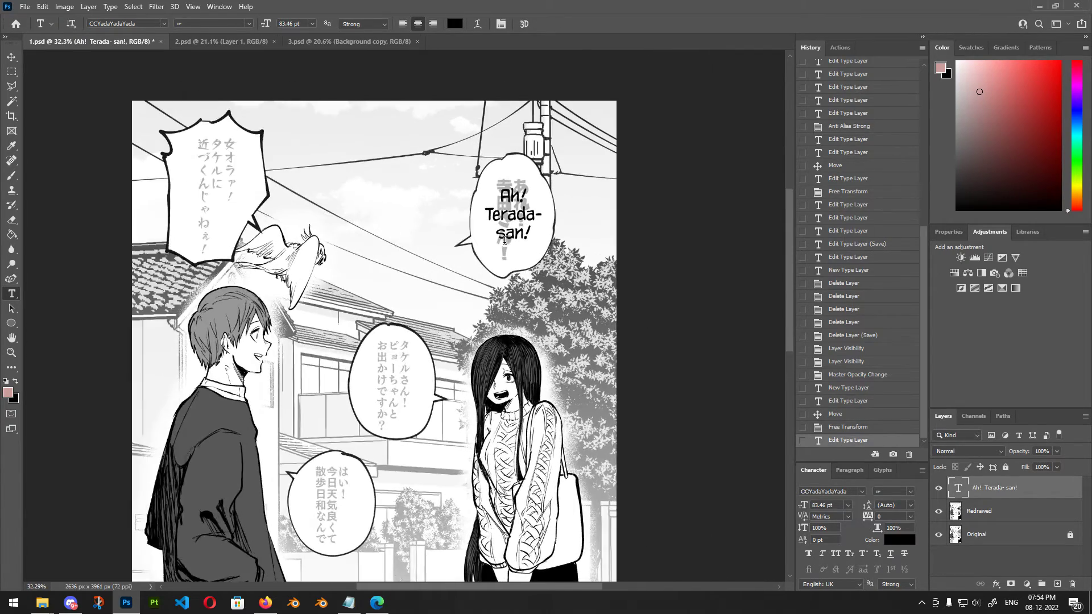
Shift the "Ah! Terada-san!" text slightly lower in its bubble and save the document.
{"action": "scroll", "coordinate": [523, 216], "scroll_direction": "up", "scroll_amount": 2}
{"action": "key", "text": "v"}
{"action": "left_click_drag", "start_coordinate": [522, 215], "coordinate": [522, 223]}
{"action": "left_click", "coordinate": [629, 155]}
{"action": "key", "text": "ctrl+s"}
{"action": "scroll", "coordinate": [535, 182], "scroll_direction": "down", "scroll_amount": 4}
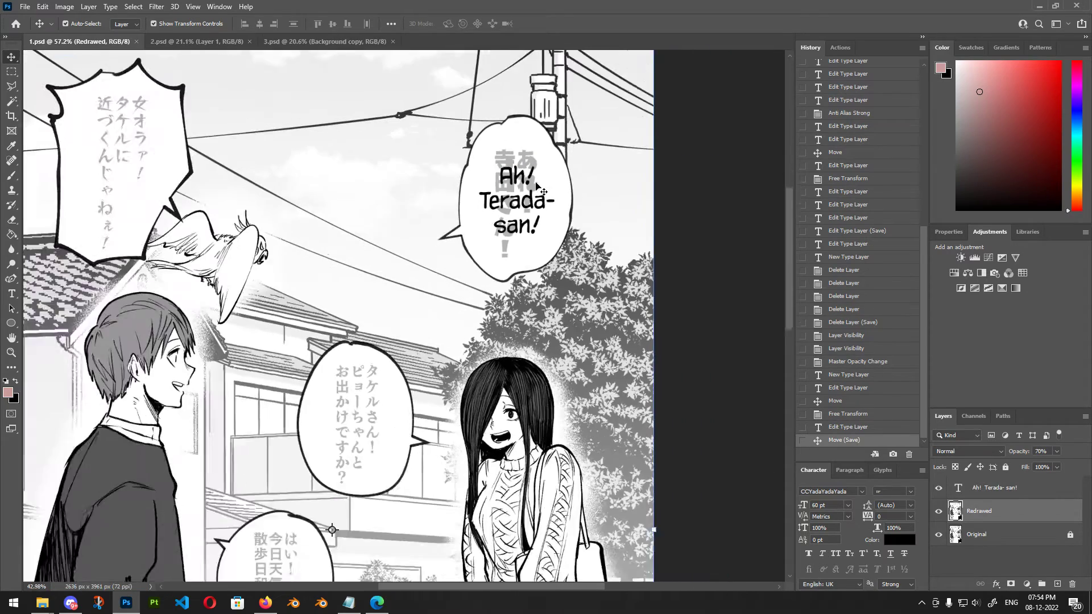
Copy the line "Woman! Stay away from Takeru!" from the Page 1 translation in Notepad and return to Photoshop.
{"action": "scroll", "coordinate": [463, 213], "scroll_direction": "down", "scroll_amount": 2}
{"action": "scroll", "coordinate": [310, 134], "scroll_direction": "up", "scroll_amount": 3}
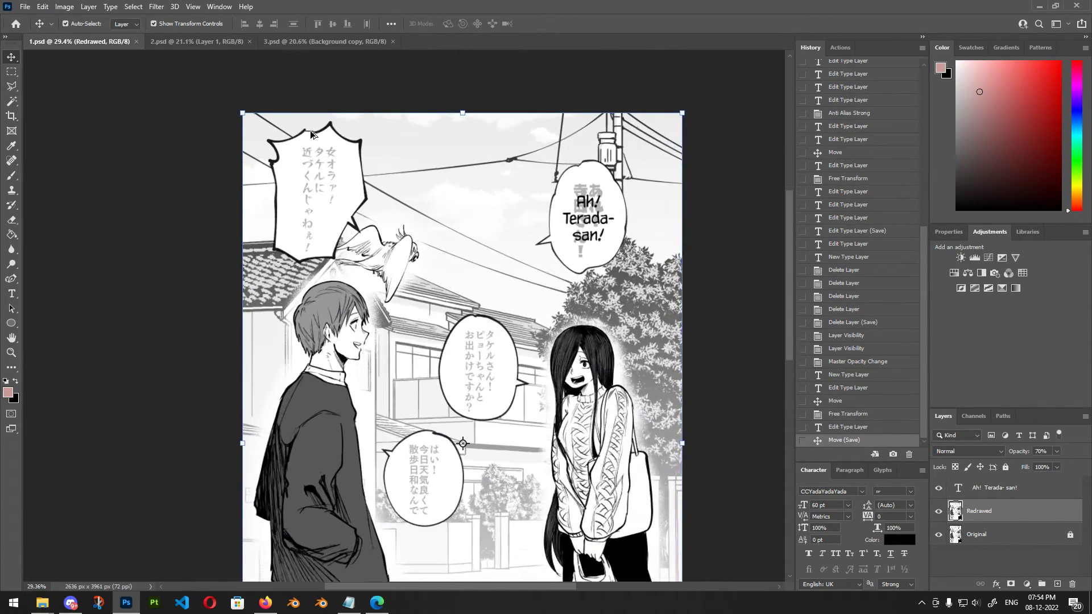
{"action": "scroll", "coordinate": [311, 134], "scroll_direction": "up", "scroll_amount": 4}
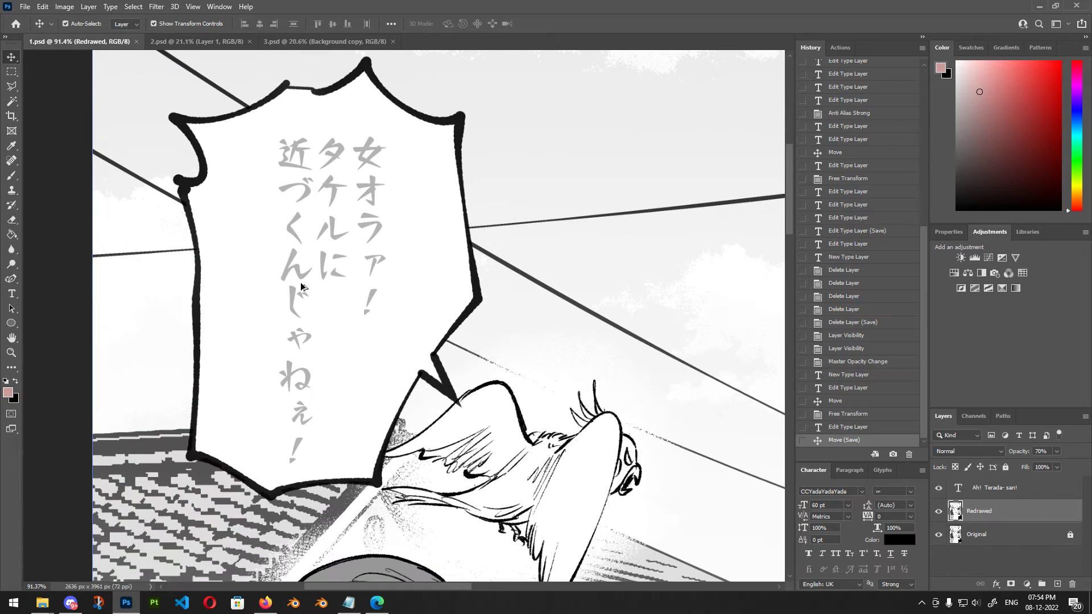
{"action": "left_click", "coordinate": [349, 603]}
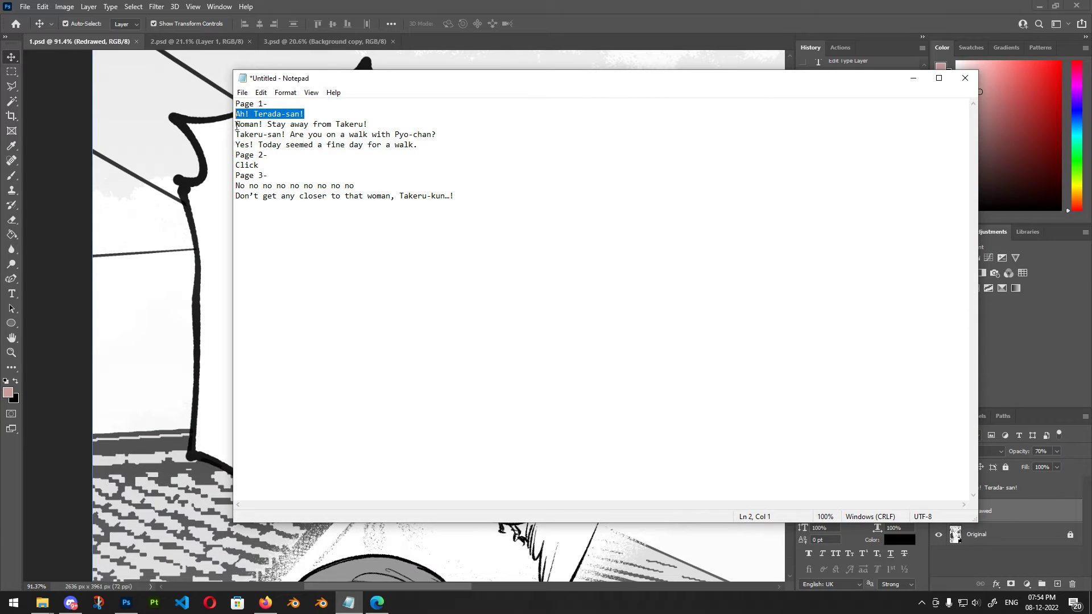
{"action": "left_click_drag", "start_coordinate": [237, 126], "coordinate": [401, 123]}
{"action": "key", "text": "ctrl+c"}
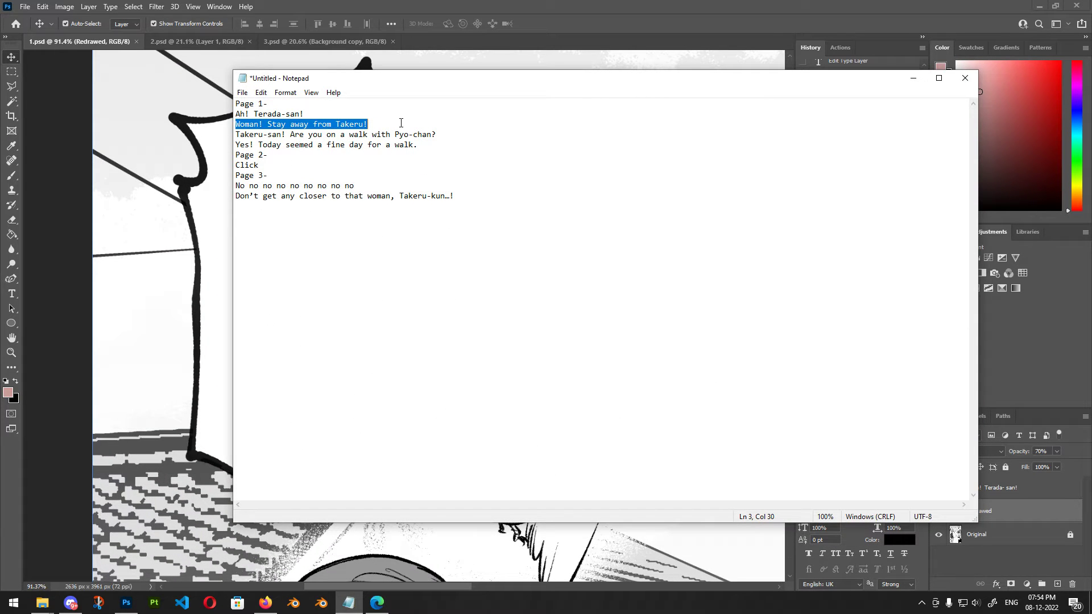
{"action": "left_click", "coordinate": [469, 4]}
{"action": "key", "text": "t"}
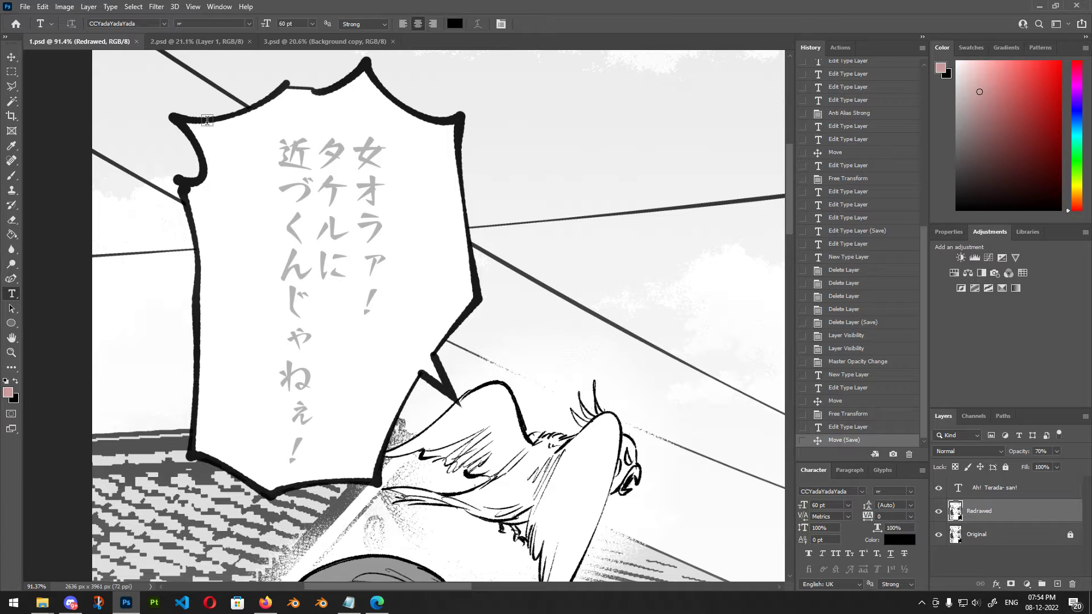
{"action": "left_click_drag", "start_coordinate": [207, 121], "coordinate": [384, 462]}
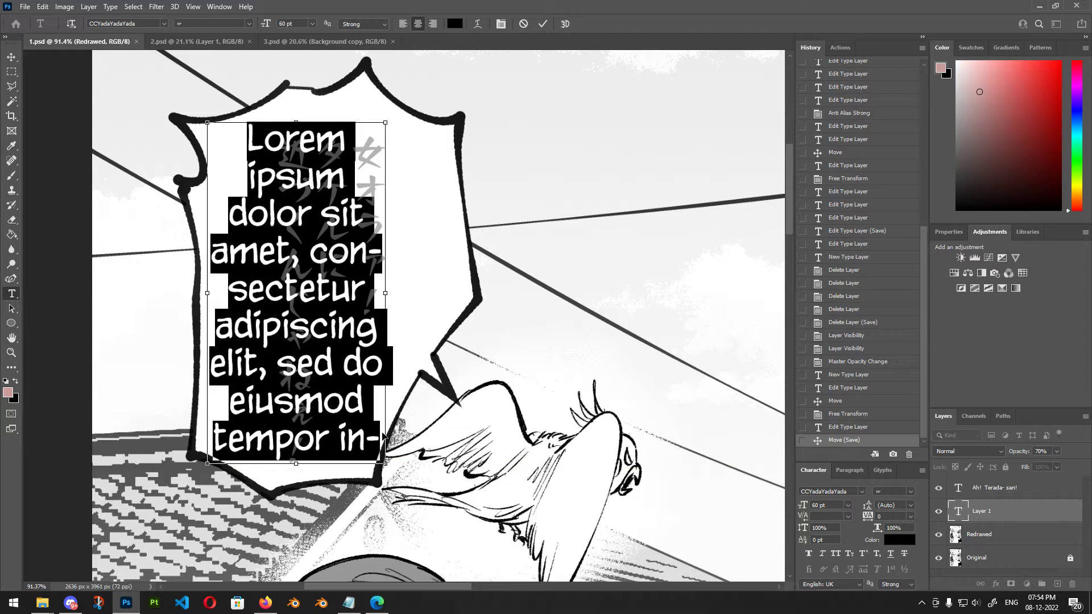
{"action": "key", "text": "ctrl+v"}
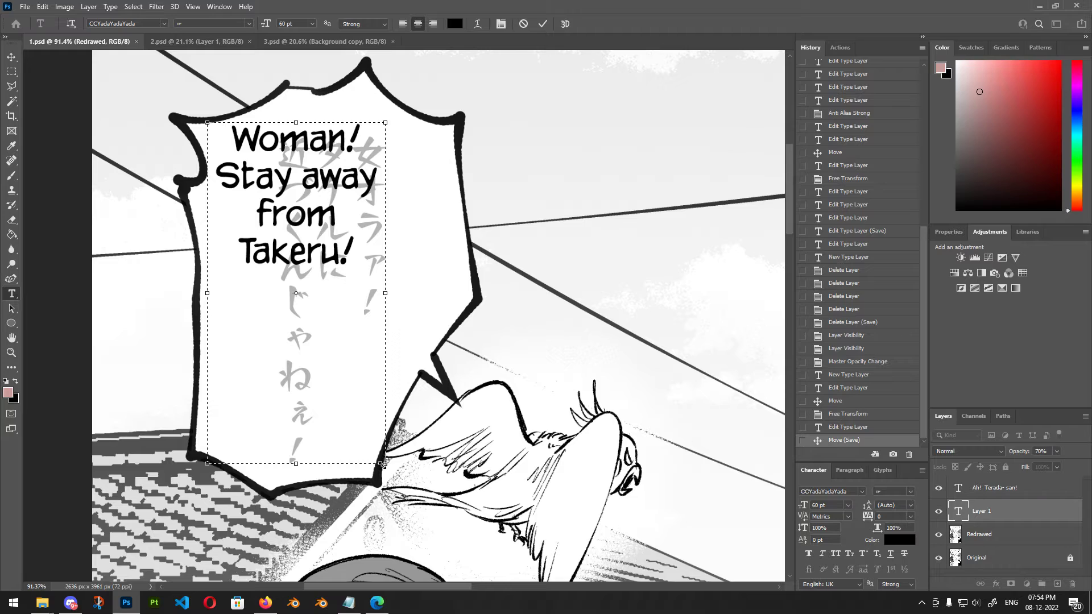
{"action": "scroll", "coordinate": [313, 258], "scroll_direction": "down", "scroll_amount": 6}
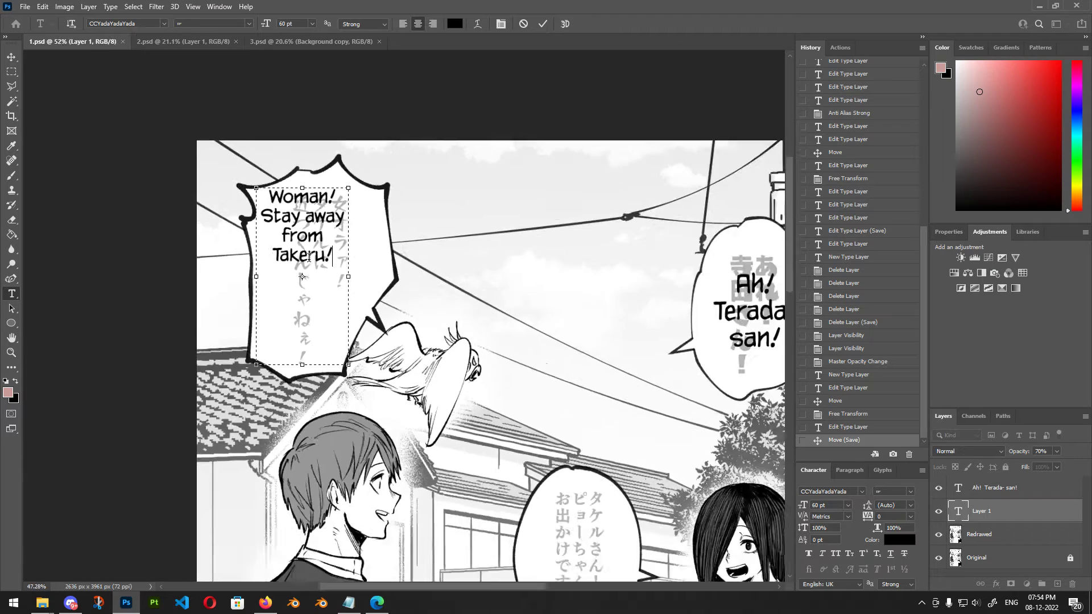
{"action": "scroll", "coordinate": [569, 297], "scroll_direction": "up", "scroll_amount": 1}
{"action": "scroll", "coordinate": [570, 297], "scroll_direction": "up", "scroll_amount": 3}
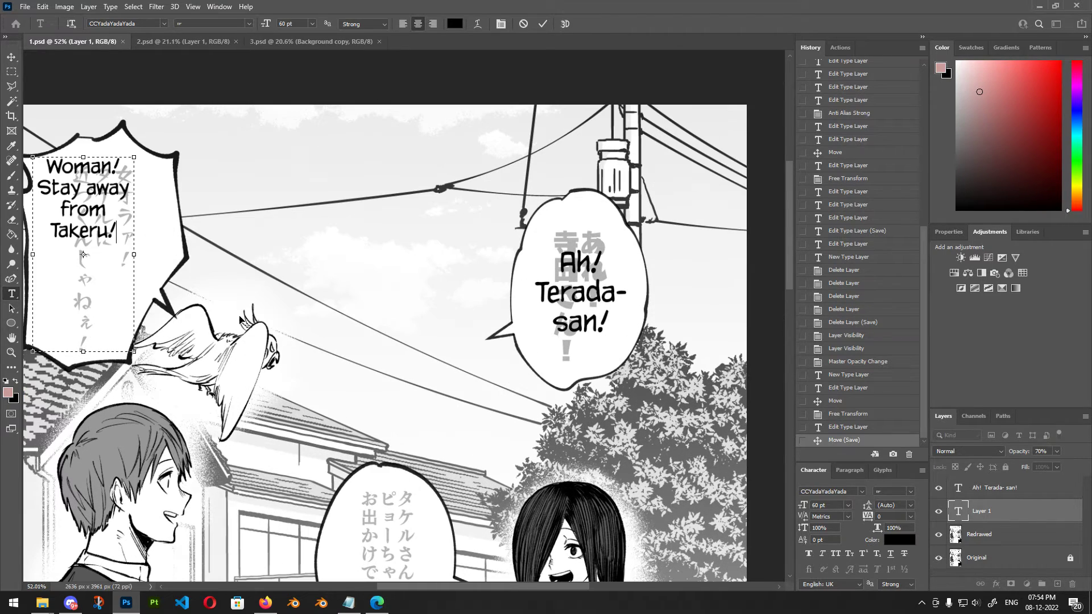
{"action": "scroll", "coordinate": [609, 310], "scroll_direction": "down", "scroll_amount": 1}
{"action": "scroll", "coordinate": [202, 251], "scroll_direction": "up", "scroll_amount": 4}
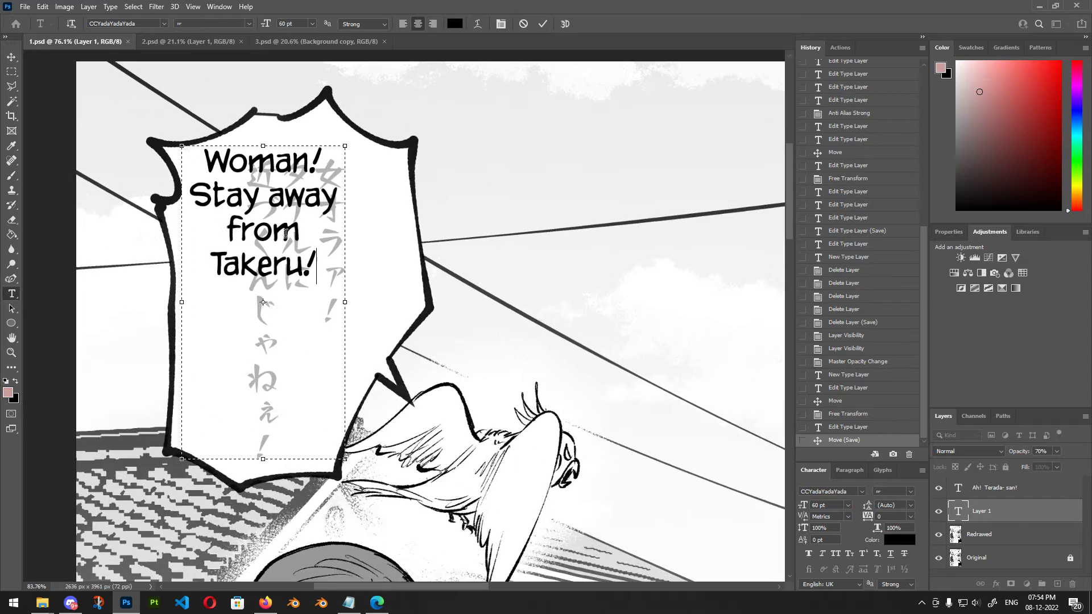
{"action": "key", "text": "ctrl+a"}
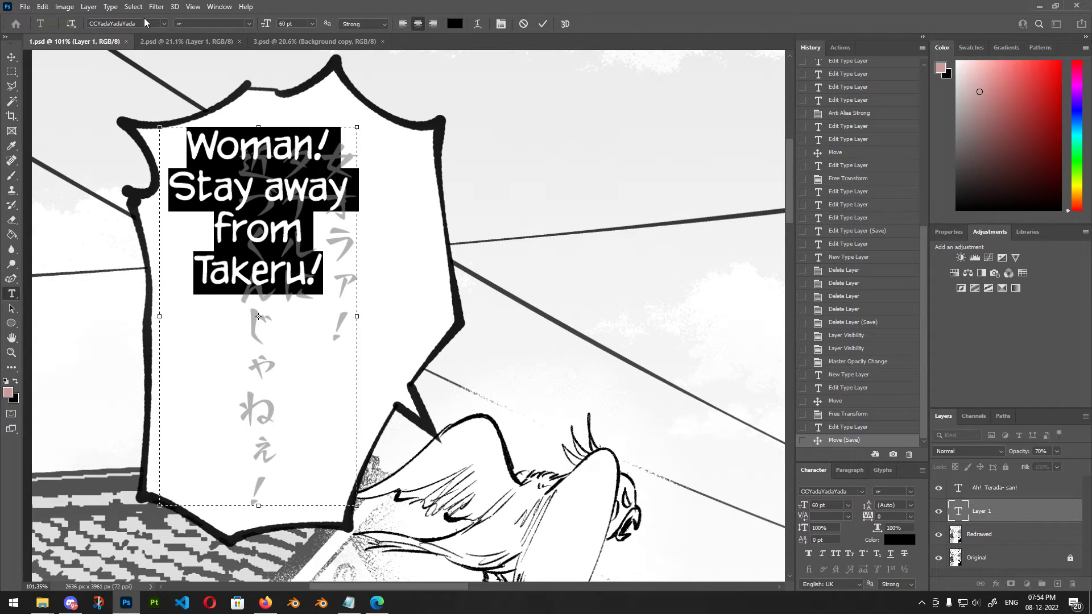
{"action": "left_click", "coordinate": [145, 23]}
{"action": "type", "text": "blzee"}
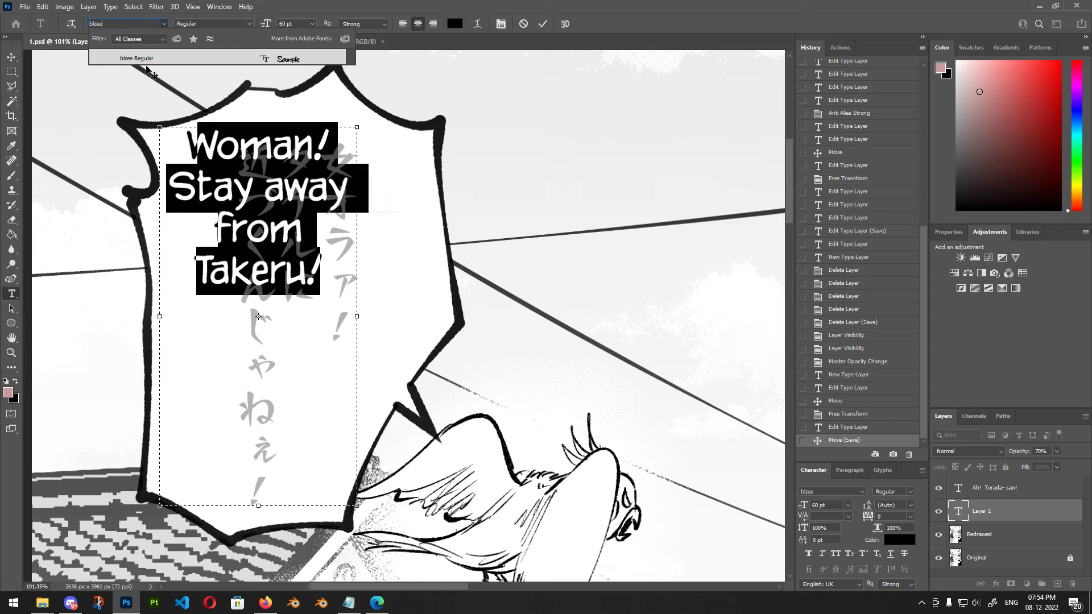
{"action": "left_click", "coordinate": [146, 58]}
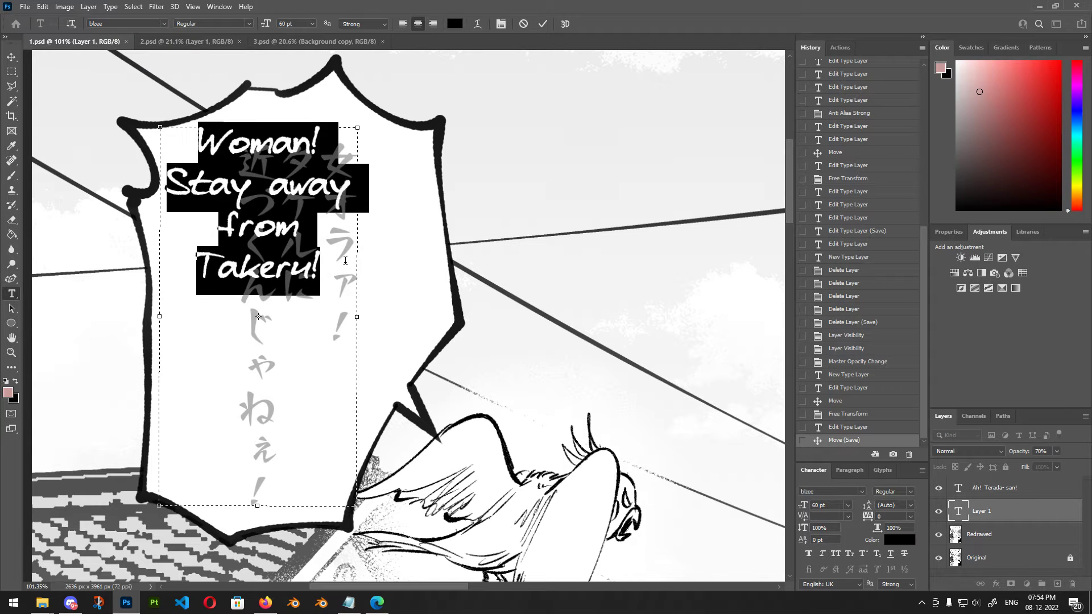
{"action": "left_click", "coordinate": [349, 327]}
{"action": "key", "text": "ctrl+a"}
{"action": "key", "text": "ctrl+c"}
{"action": "left_click", "coordinate": [310, 232]}
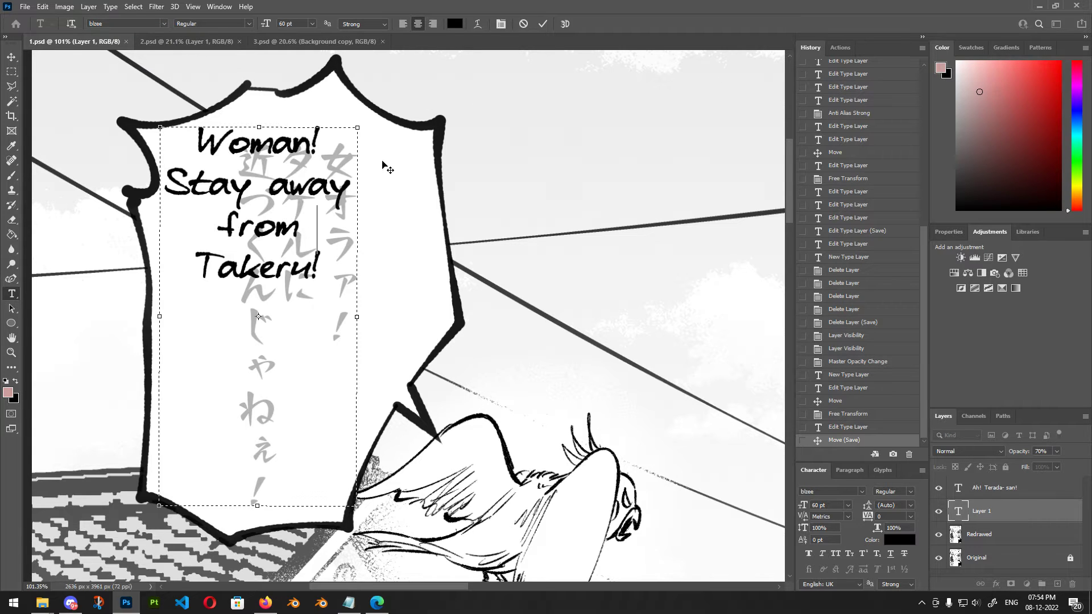
{"action": "left_click", "coordinate": [523, 23]}
Draw a tall text box inside the jagged speech bubble and paste "Woman! Stay away from Takeru!" into it.
{"action": "scroll", "coordinate": [550, 319], "scroll_direction": "down", "scroll_amount": 5}
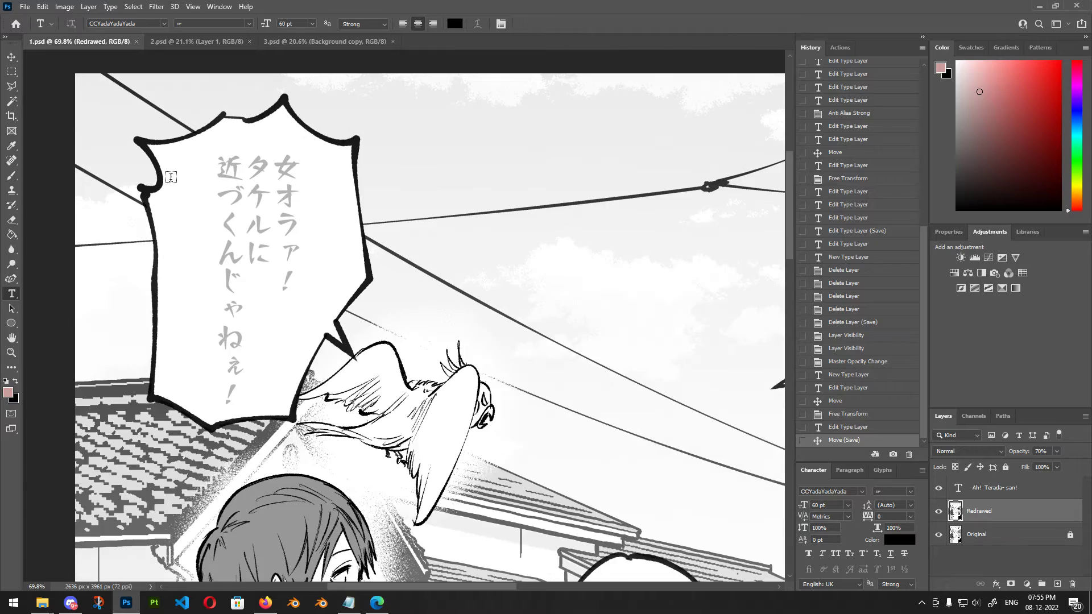
{"action": "scroll", "coordinate": [550, 318], "scroll_direction": "up", "scroll_amount": 2}
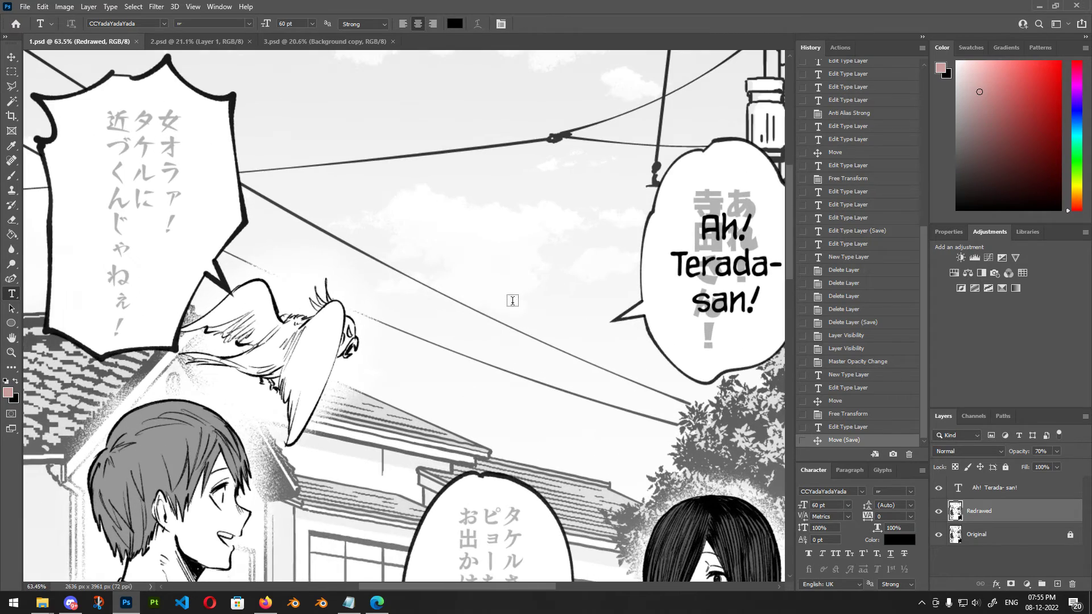
{"action": "scroll", "coordinate": [248, 181], "scroll_direction": "up", "scroll_amount": 3}
{"action": "scroll", "coordinate": [248, 181], "scroll_direction": "up", "scroll_amount": 1}
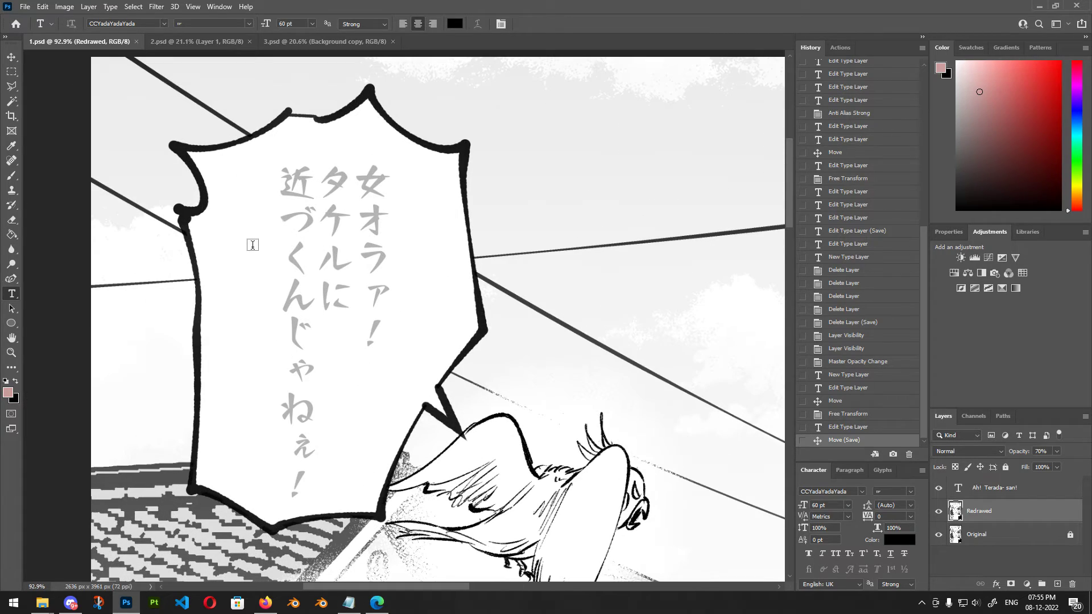
{"action": "scroll", "coordinate": [264, 215], "scroll_direction": "down", "scroll_amount": 1}
{"action": "scroll", "coordinate": [358, 405], "scroll_direction": "up", "scroll_amount": 1}
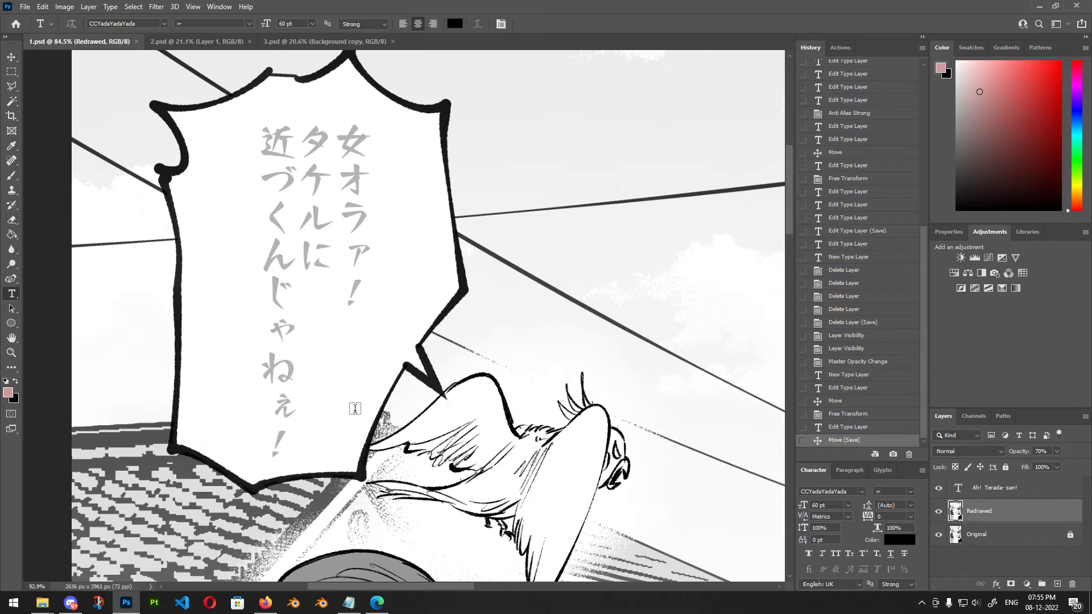
{"action": "left_click_drag", "start_coordinate": [195, 102], "coordinate": [393, 458]}
{"action": "key", "text": "ctrl+v"}
Change the font of the whole "Woman! Stay away from Takeru!" text to blzee Regular.
{"action": "key", "text": "ctrl+a"}
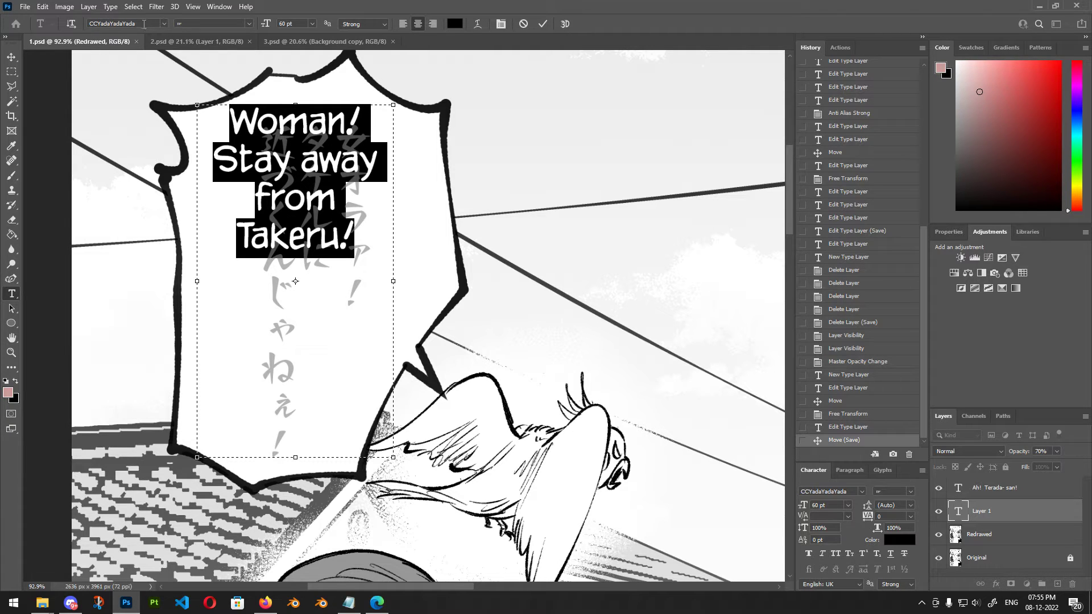
{"action": "left_click", "coordinate": [143, 24]}
{"action": "left_click", "coordinate": [164, 23]}
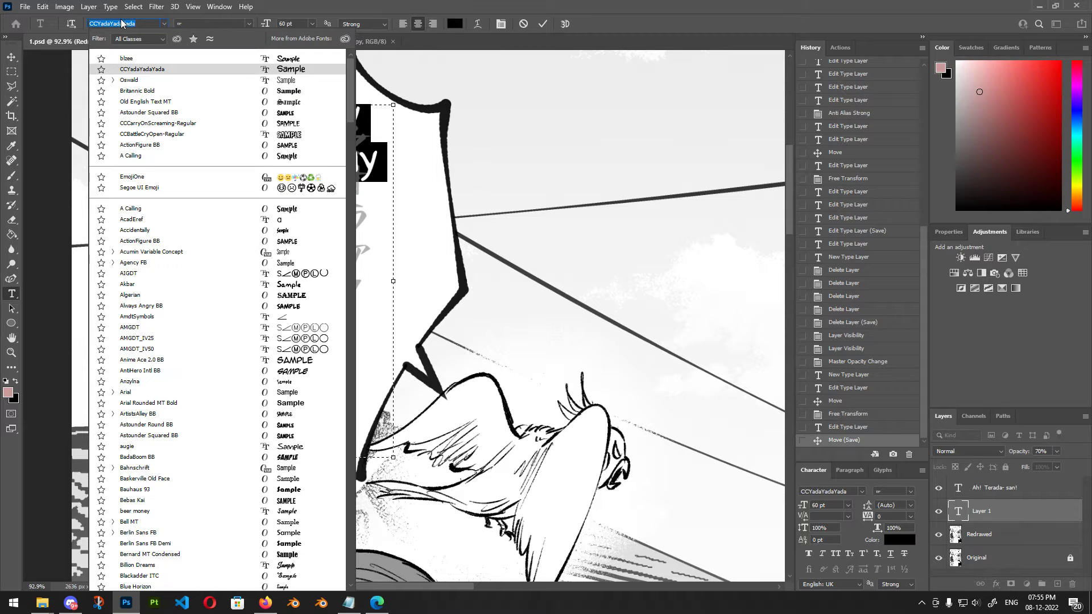
{"action": "left_click", "coordinate": [142, 23]}
{"action": "type", "text": "blzee"}
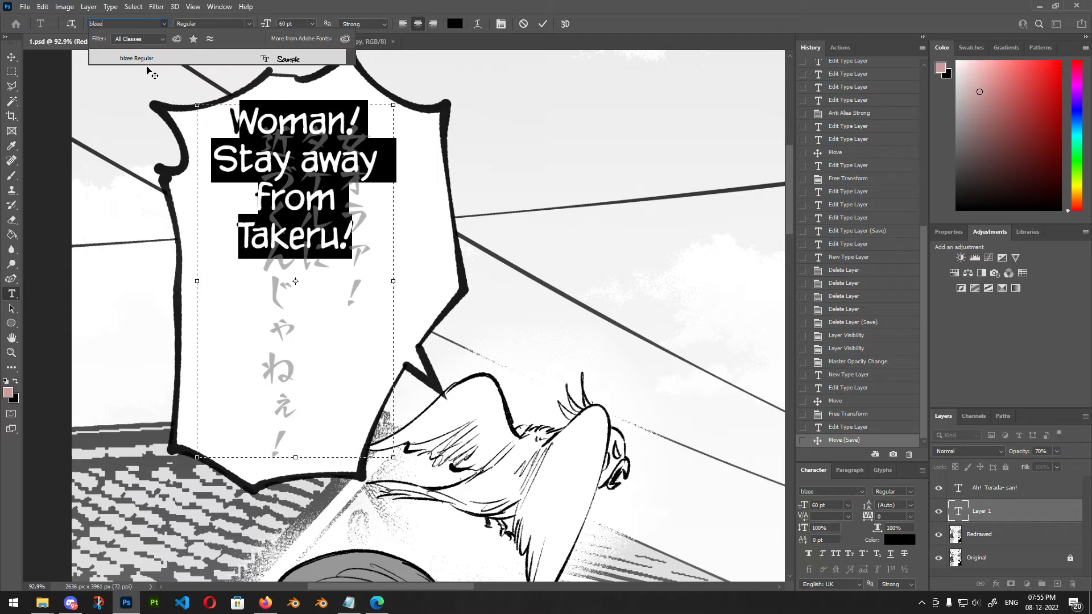
{"action": "left_click", "coordinate": [149, 58]}
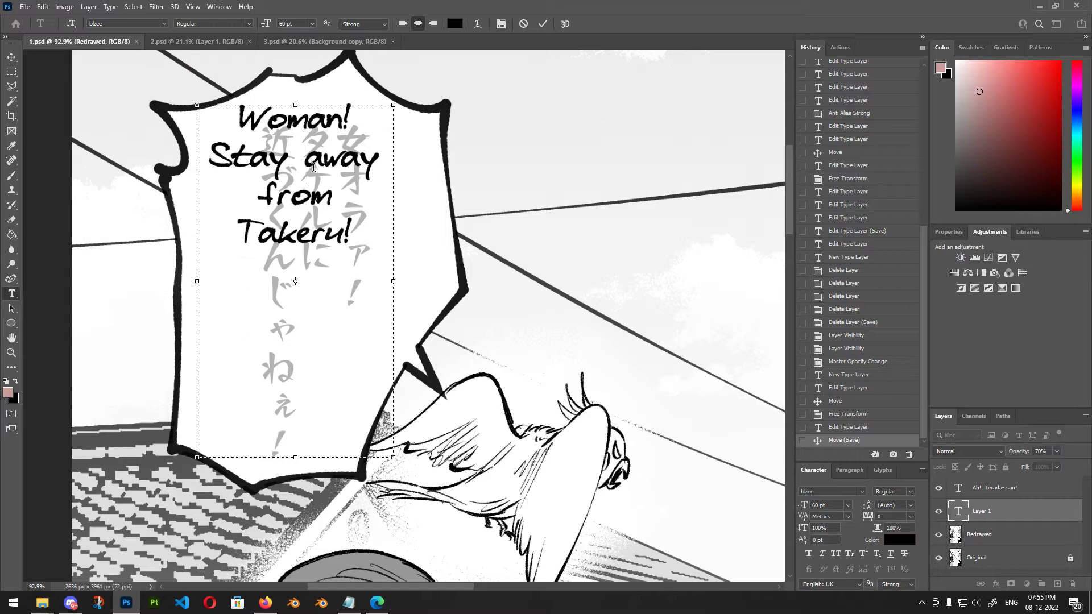
{"action": "left_click", "coordinate": [164, 23]}
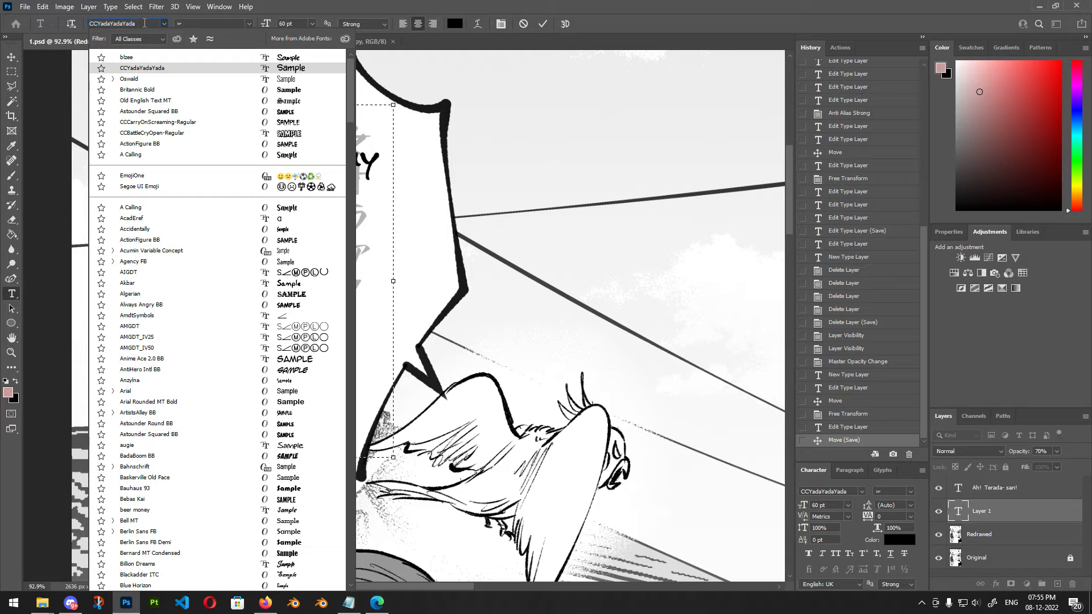
{"action": "type", "text": "blzee"}
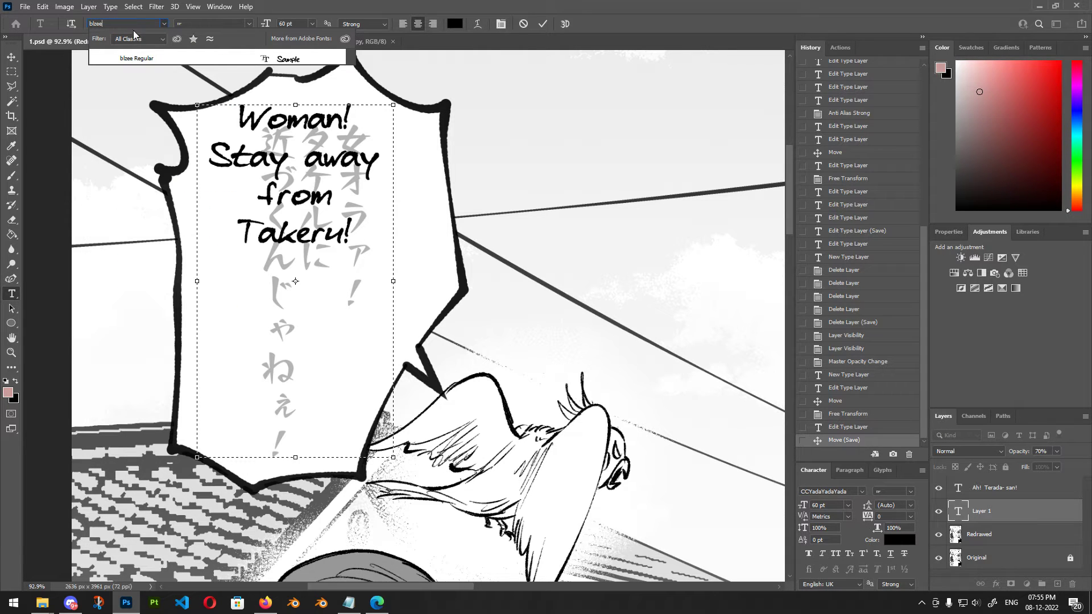
{"action": "left_click", "coordinate": [137, 58]}
Make the text box narrower and shorter so "away from" shares one line, and commit the text.
{"action": "left_click_drag", "start_coordinate": [393, 458], "coordinate": [364, 287]}
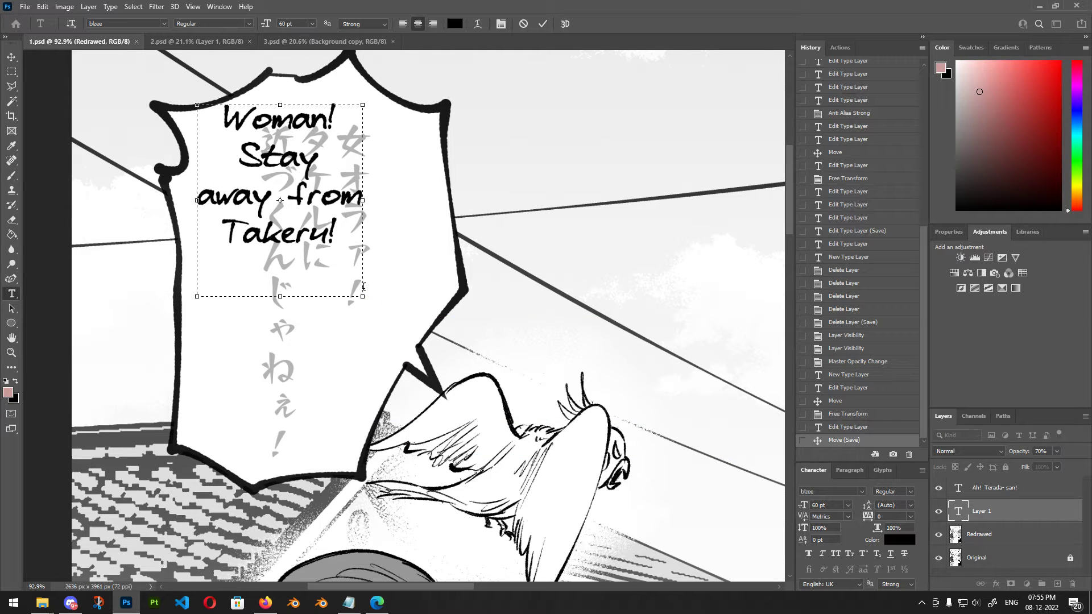
{"action": "left_click", "coordinate": [544, 24]}
{"action": "key", "text": "v"}
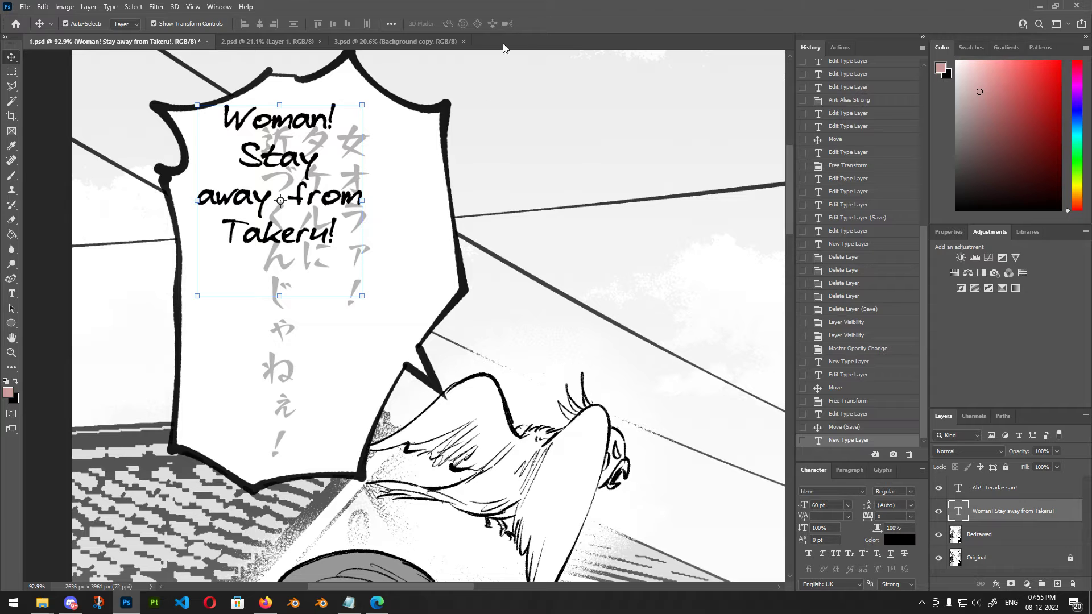
Scale the "Woman! Stay away from Takeru!" text up to about 81 pt and centre it in the jagged bubble.
{"action": "left_click_drag", "start_coordinate": [363, 297], "coordinate": [421, 367]}
{"action": "left_click_drag", "start_coordinate": [339, 264], "coordinate": [368, 321]}
{"action": "left_click", "coordinate": [562, 24]}
{"action": "left_click_drag", "start_coordinate": [348, 232], "coordinate": [350, 240]}
{"action": "left_click", "coordinate": [472, 236]}
{"action": "scroll", "coordinate": [274, 212], "scroll_direction": "down", "scroll_amount": 2}
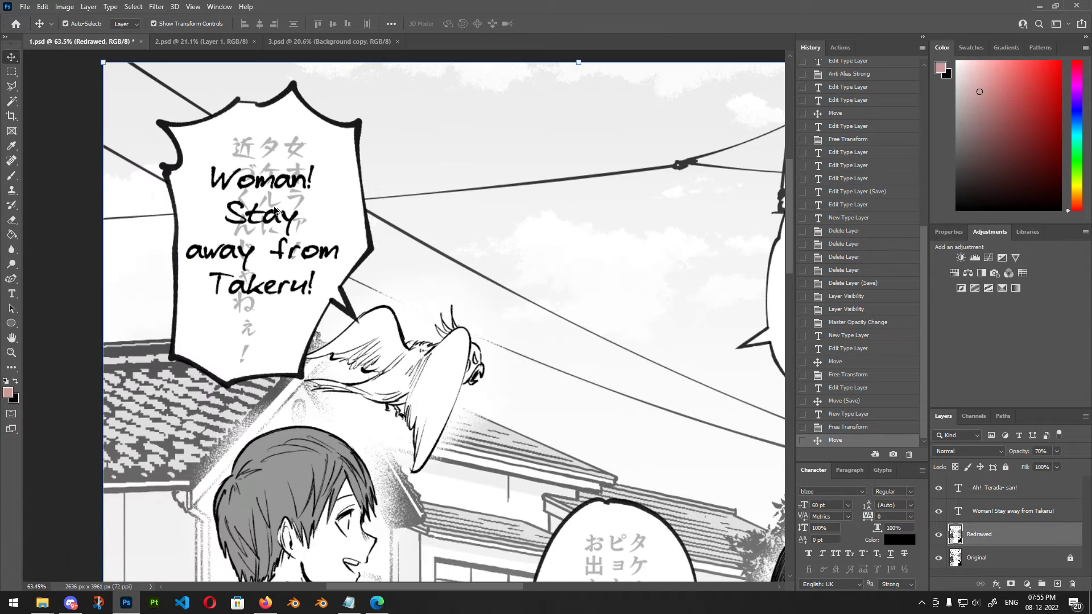
{"action": "scroll", "coordinate": [274, 211], "scroll_direction": "up", "scroll_amount": 2}
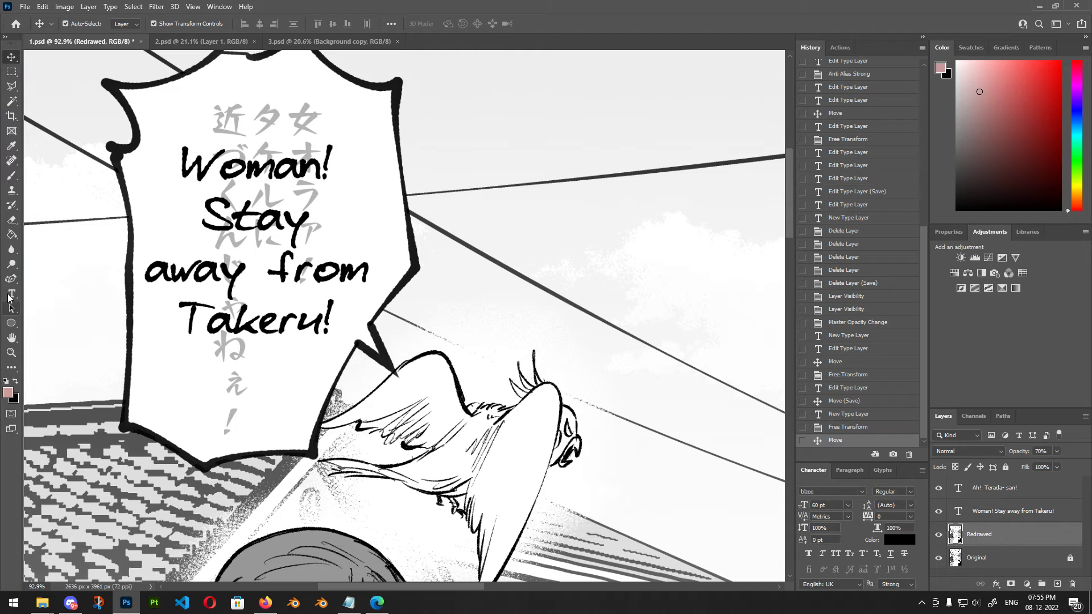
{"action": "left_click", "coordinate": [279, 255]}
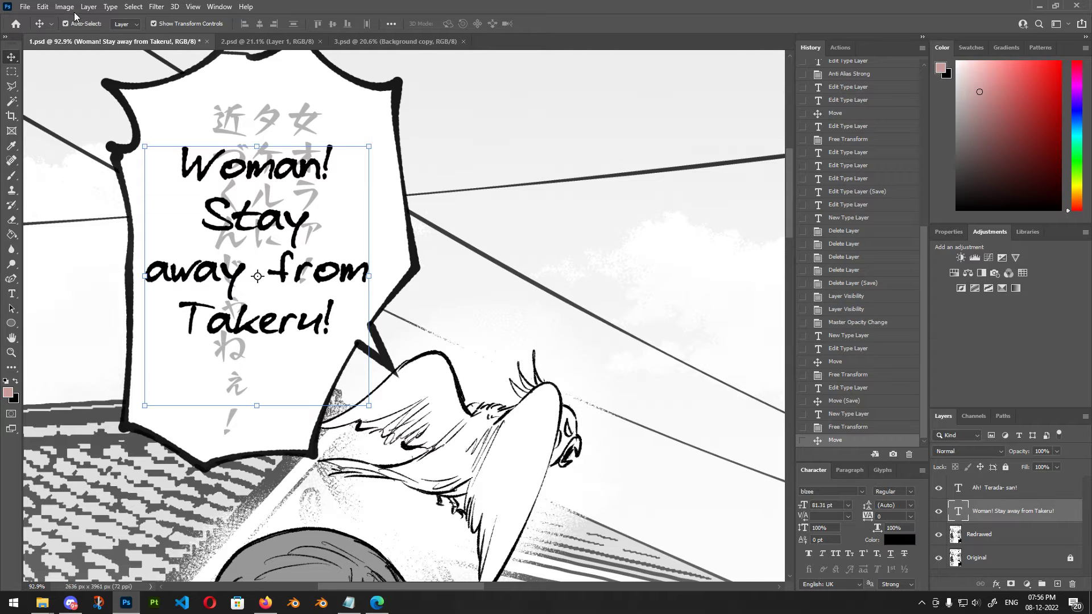
{"action": "left_click", "coordinate": [43, 7]}
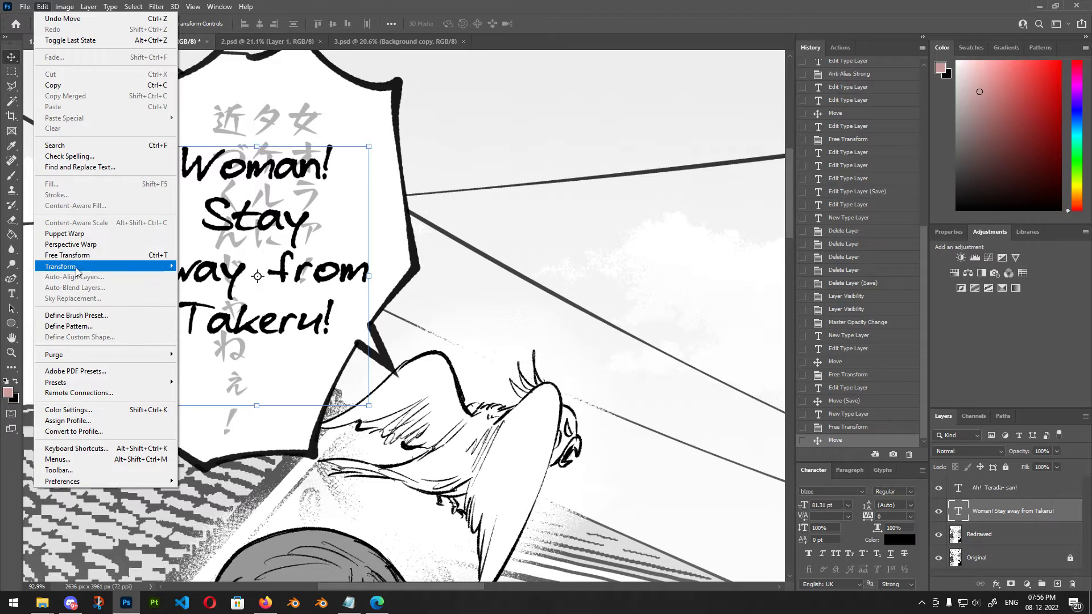
{"action": "mouse_move", "coordinate": [80, 268]}
{"action": "left_click", "coordinate": [264, 6]}
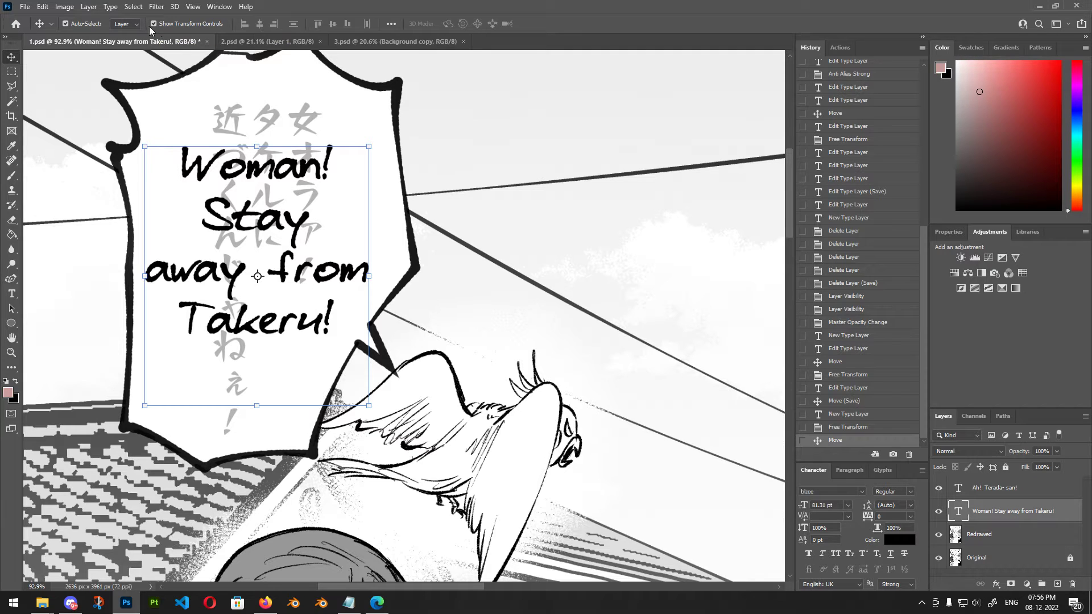
Check the size and placement of the "Woman! Stay away from Takeru!" text in relation to the whole page.
{"action": "left_click", "coordinate": [426, 103]}
{"action": "scroll", "coordinate": [427, 102], "scroll_direction": "down", "scroll_amount": 8}
{"action": "scroll", "coordinate": [287, 316], "scroll_direction": "up", "scroll_amount": 3}
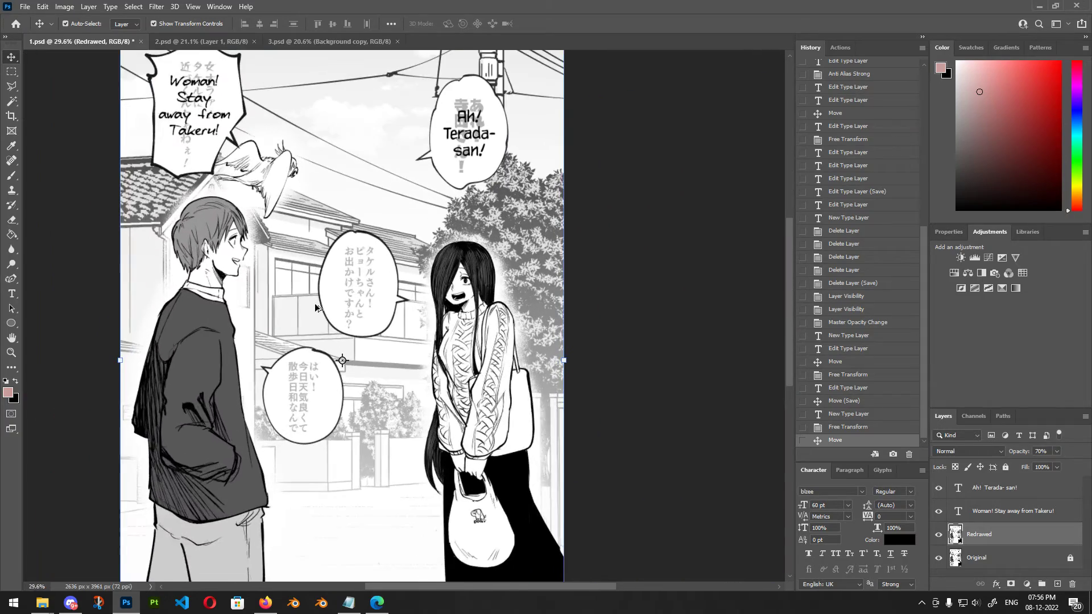
{"action": "scroll", "coordinate": [329, 304], "scroll_direction": "down", "scroll_amount": 3}
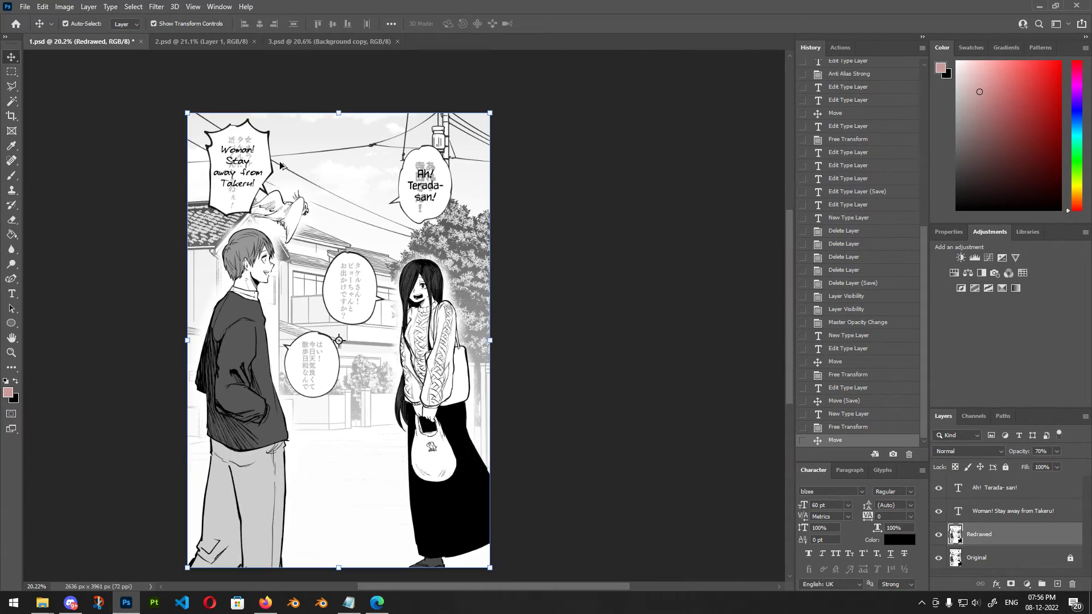
{"action": "scroll", "coordinate": [313, 208], "scroll_direction": "up", "scroll_amount": 3}
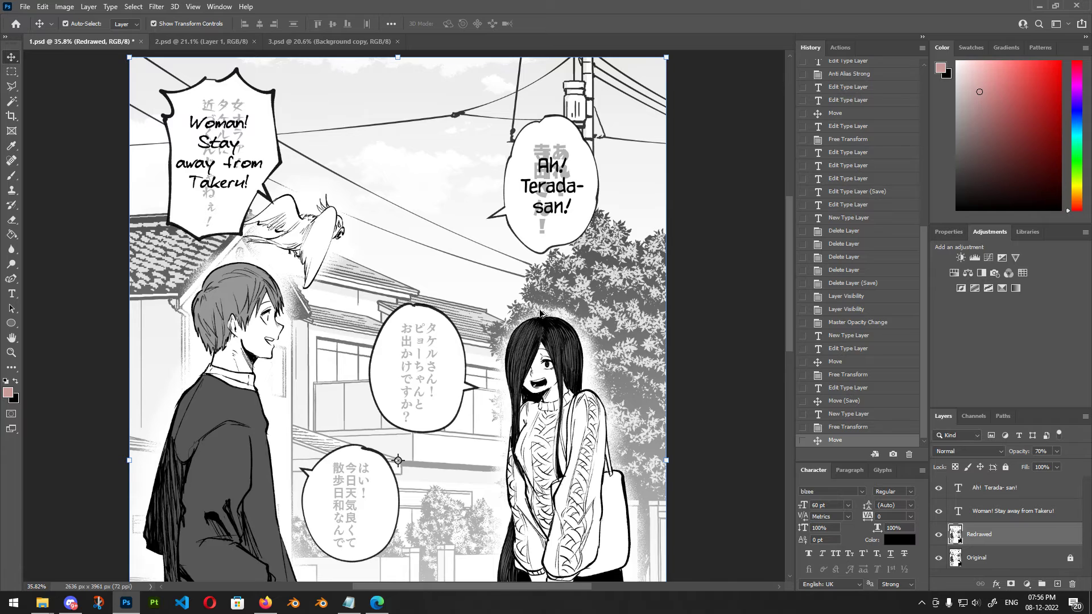
{"action": "scroll", "coordinate": [542, 312], "scroll_direction": "up", "scroll_amount": 2}
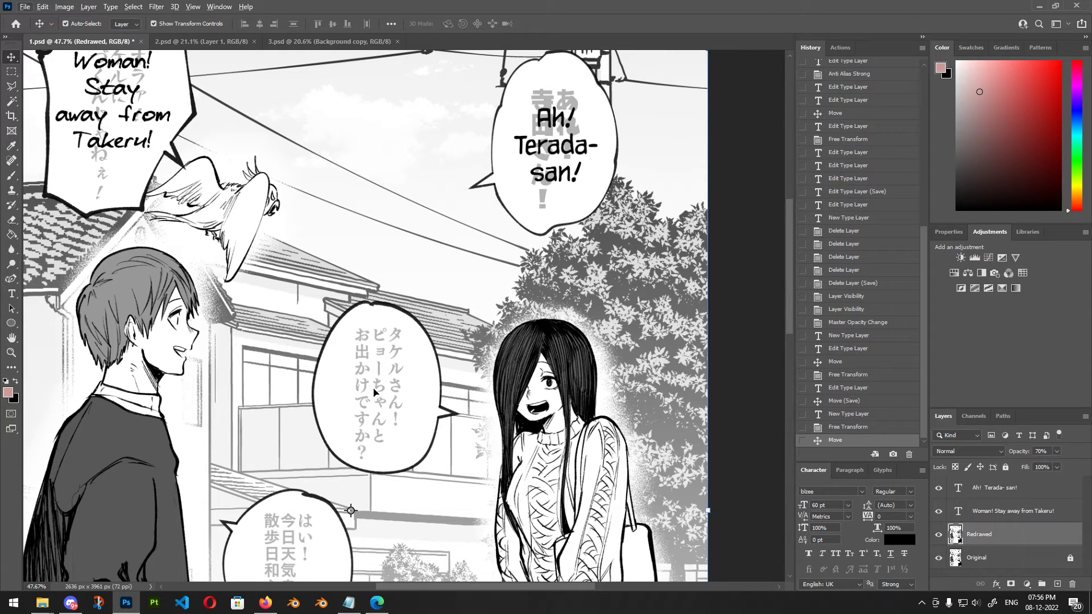
Compare both lettered bubbles within the page and check the type settings of the "Woman! Stay away from Takeru!" text.
{"action": "scroll", "coordinate": [409, 326], "scroll_direction": "down", "scroll_amount": 2}
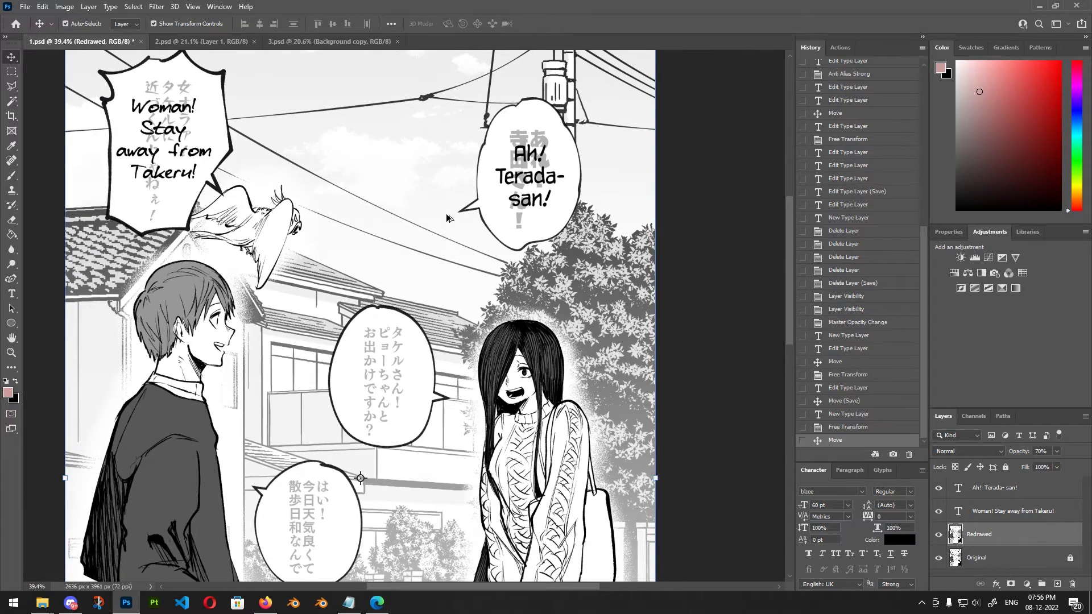
{"action": "scroll", "coordinate": [456, 222], "scroll_direction": "down", "scroll_amount": 1}
{"action": "scroll", "coordinate": [456, 267], "scroll_direction": "down", "scroll_amount": 1}
{"action": "scroll", "coordinate": [450, 317], "scroll_direction": "up", "scroll_amount": 2}
{"action": "scroll", "coordinate": [395, 335], "scroll_direction": "down", "scroll_amount": 2}
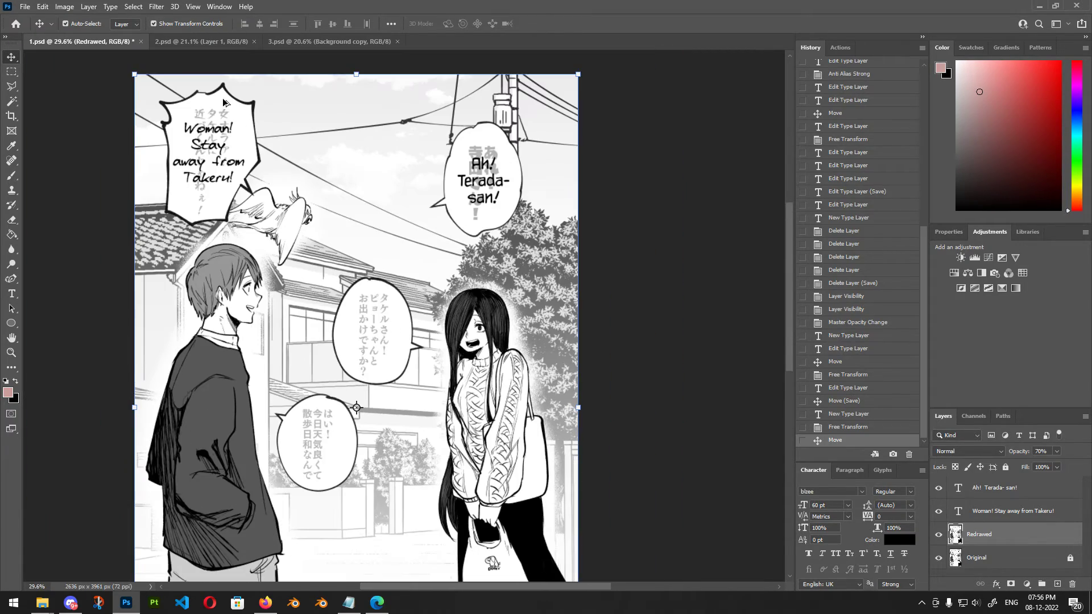
{"action": "scroll", "coordinate": [188, 124], "scroll_direction": "up", "scroll_amount": 1}
{"action": "scroll", "coordinate": [187, 124], "scroll_direction": "up", "scroll_amount": 1}
{"action": "double_click", "coordinate": [197, 132]}
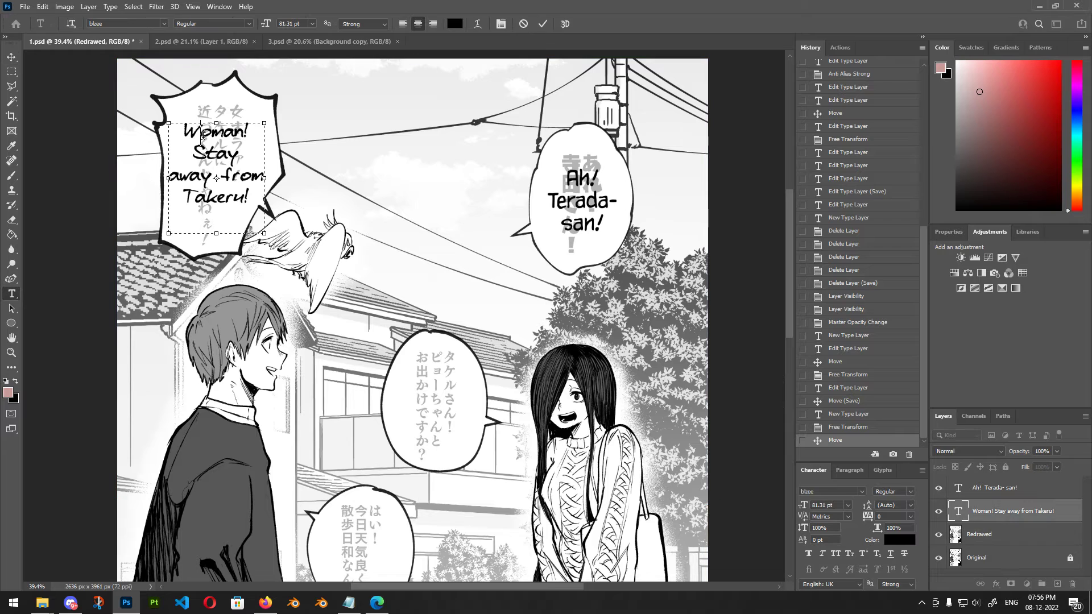
{"action": "left_click", "coordinate": [527, 24]}
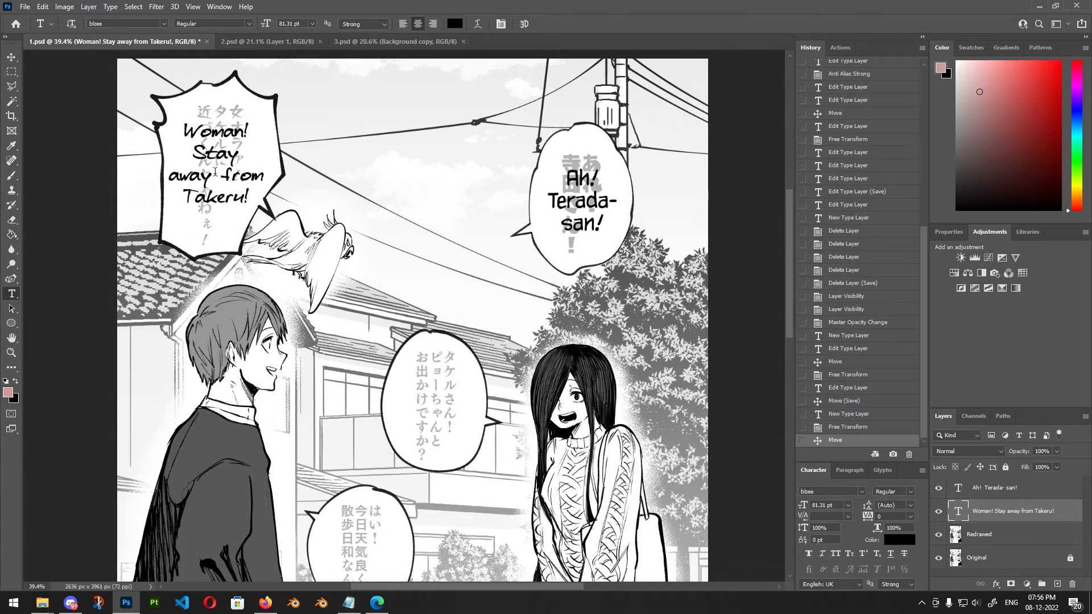
{"action": "scroll", "coordinate": [99, 130], "scroll_direction": "down", "scroll_amount": 1}
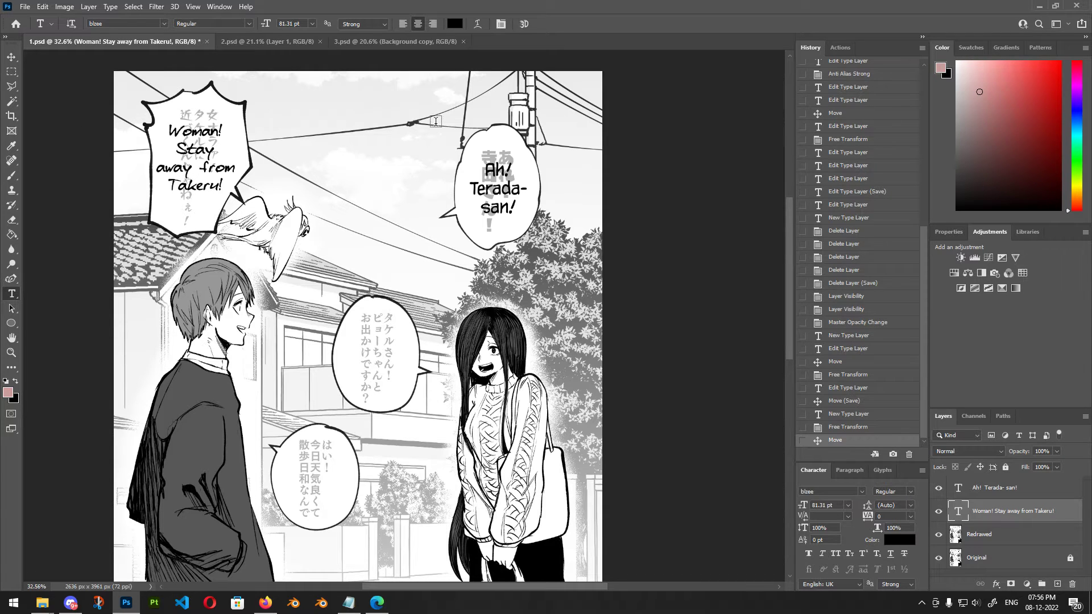
Inspect the font and size settings of the "Ah! Terada-san!" text against those of the "Woman! Stay away from Takeru!" text.
{"action": "left_click", "coordinate": [499, 190]}
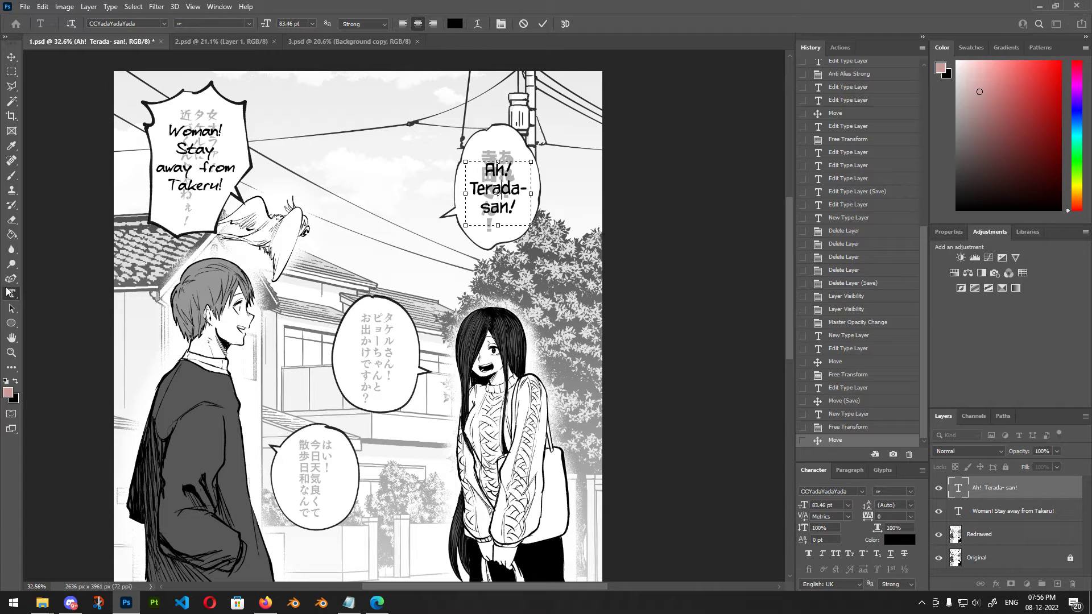
{"action": "left_click", "coordinate": [542, 24]}
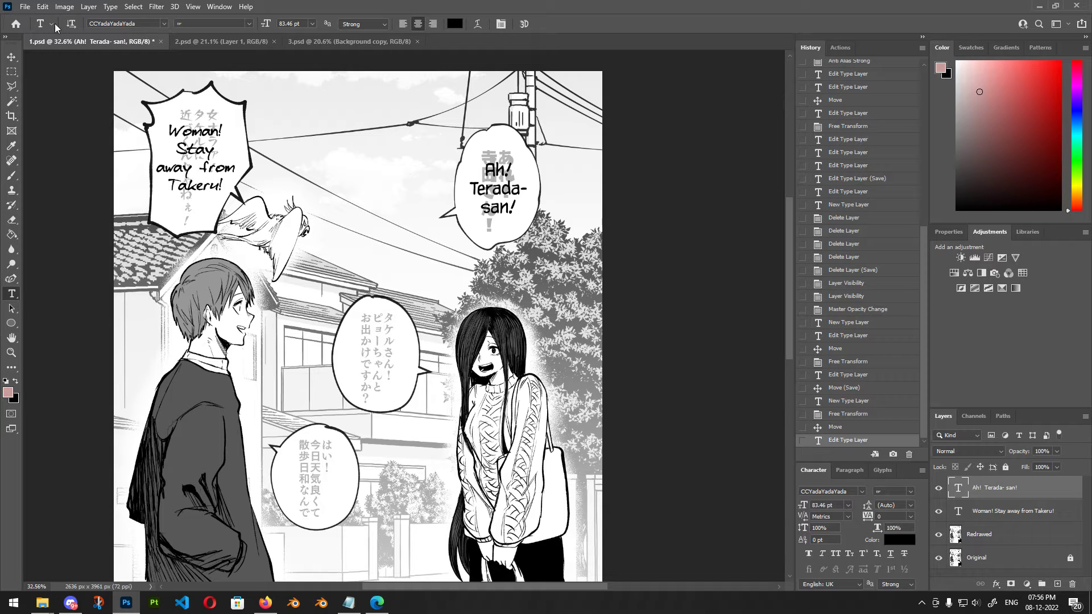
{"action": "left_click", "coordinate": [490, 188]}
{"action": "left_click", "coordinate": [542, 23]}
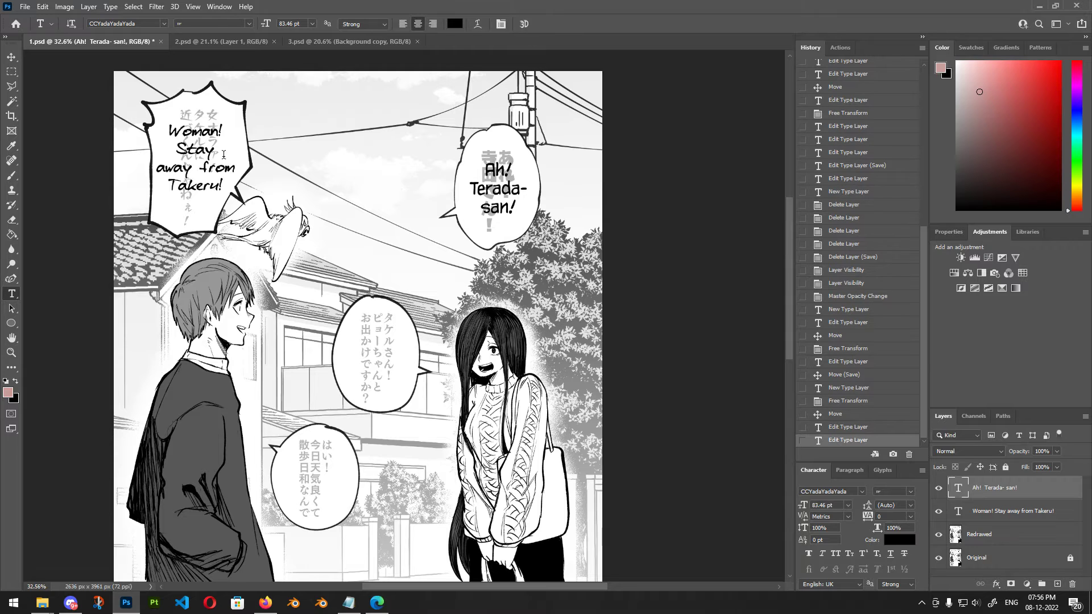
{"action": "left_click", "coordinate": [223, 155]}
{"action": "left_click", "coordinate": [542, 23]}
{"action": "left_click", "coordinate": [496, 188]}
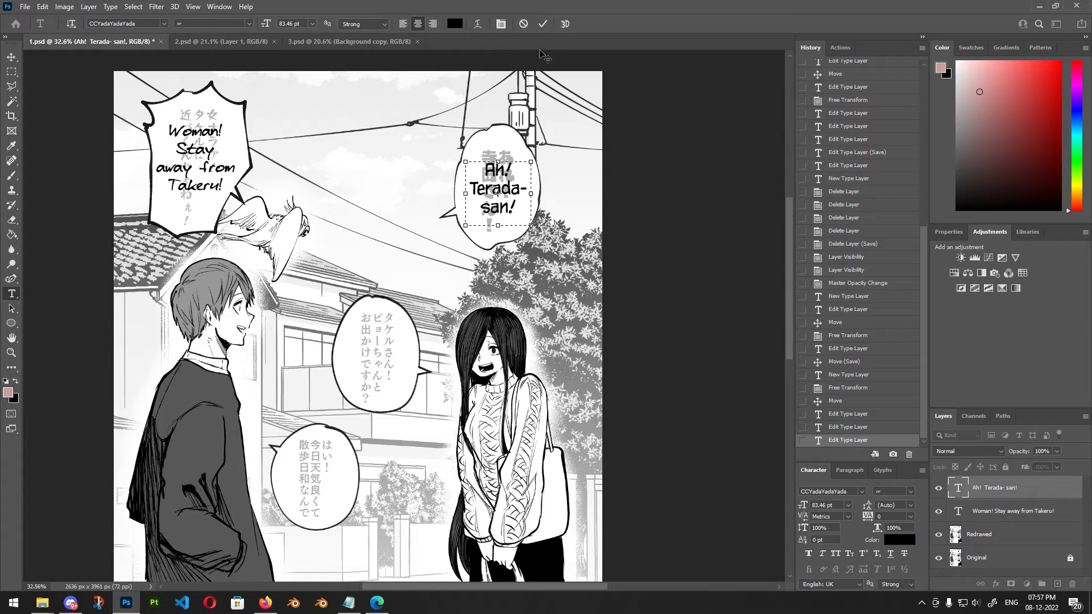
Examine the font, style and leading options available for the "Ah! Terada-san!" text.
{"action": "scroll", "coordinate": [496, 193], "scroll_direction": "up", "scroll_amount": 2}
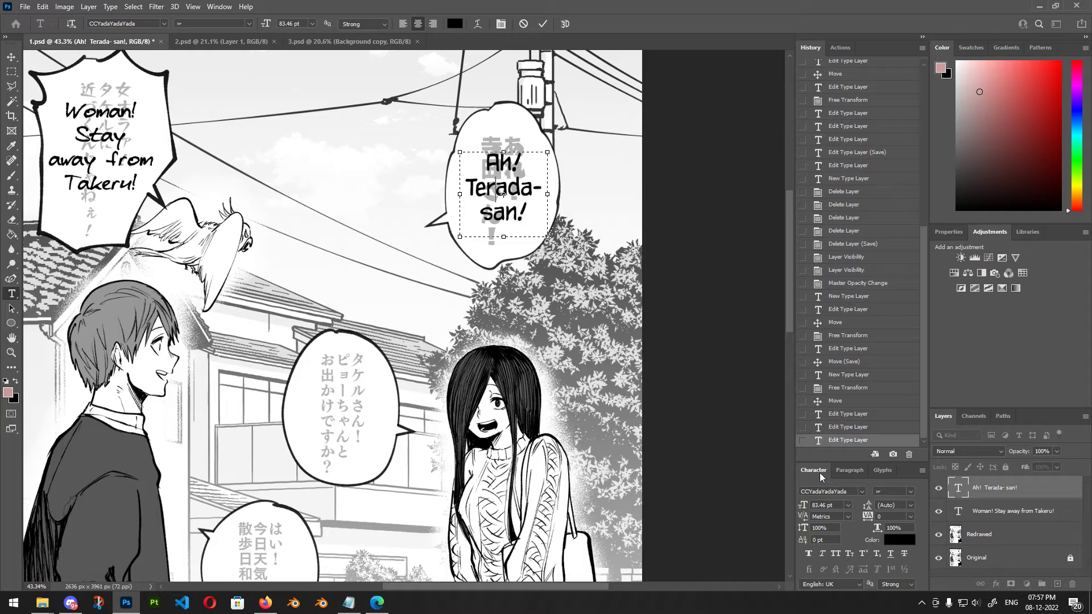
{"action": "left_click", "coordinate": [861, 491]}
{"action": "left_click", "coordinate": [861, 491]}
{"action": "left_click", "coordinate": [910, 492]}
{"action": "left_click", "coordinate": [910, 494]}
{"action": "left_click", "coordinate": [909, 504]}
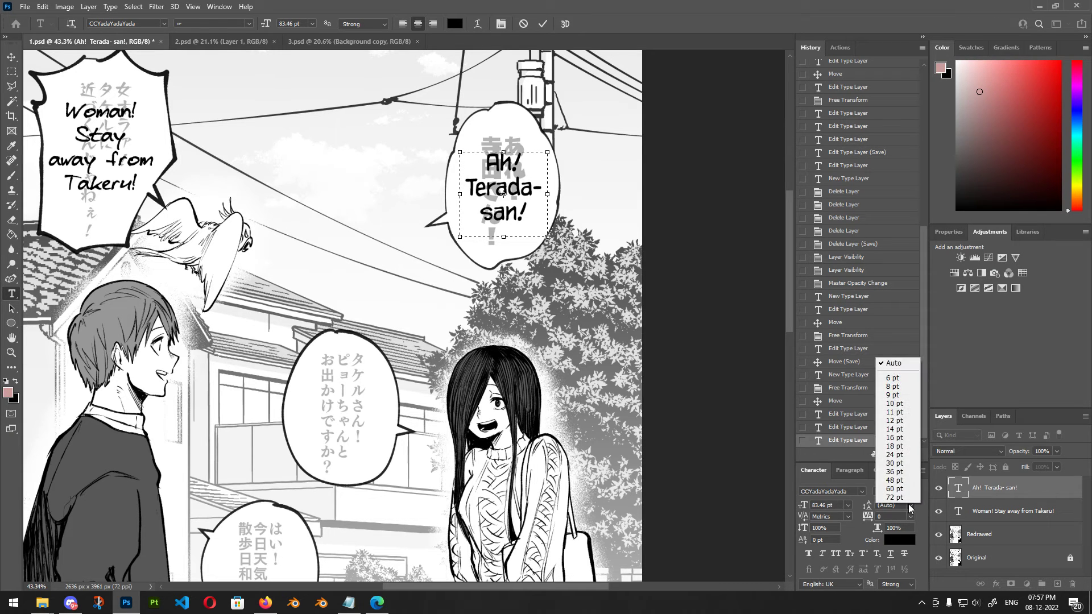
{"action": "left_click", "coordinate": [909, 504]}
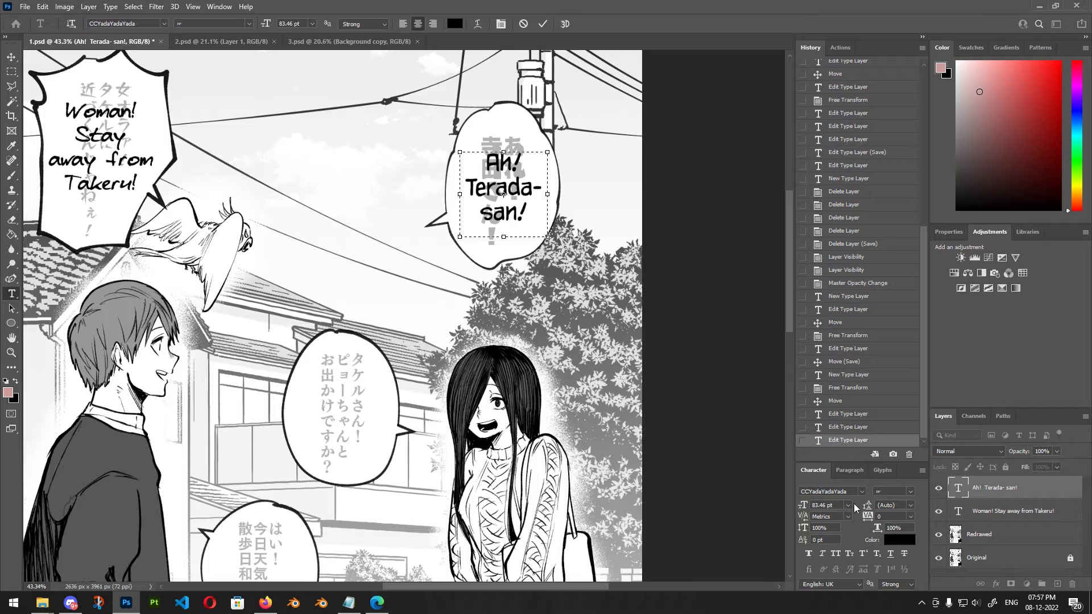
{"action": "left_click", "coordinate": [912, 505]}
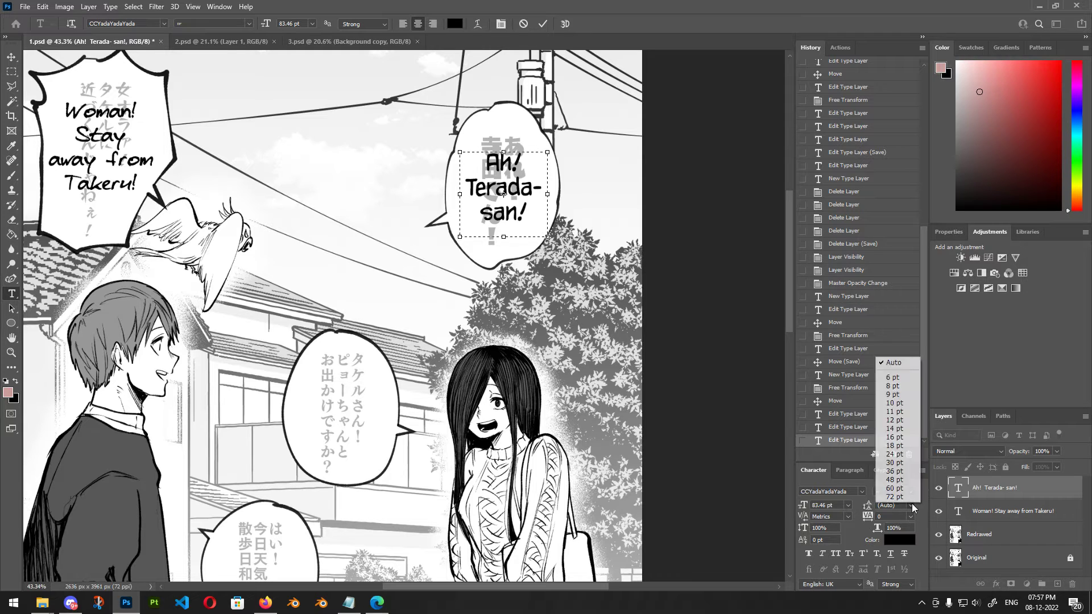
{"action": "left_click", "coordinate": [912, 505]}
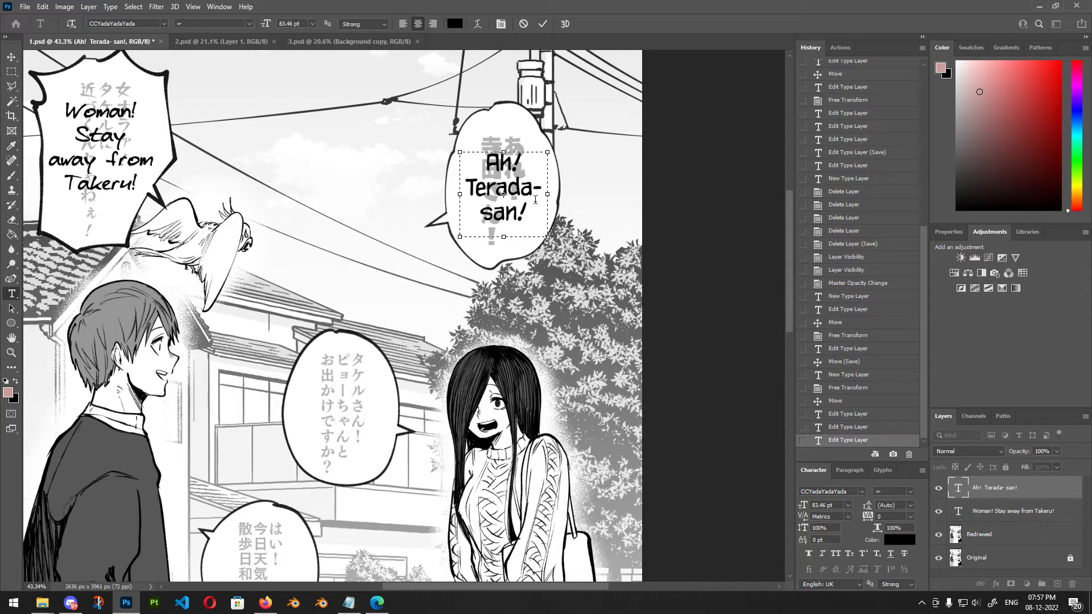
Set the leading of the whole "Ah! Terada-san!" text to 72 pt.
{"action": "key", "text": "ctrl+a"}
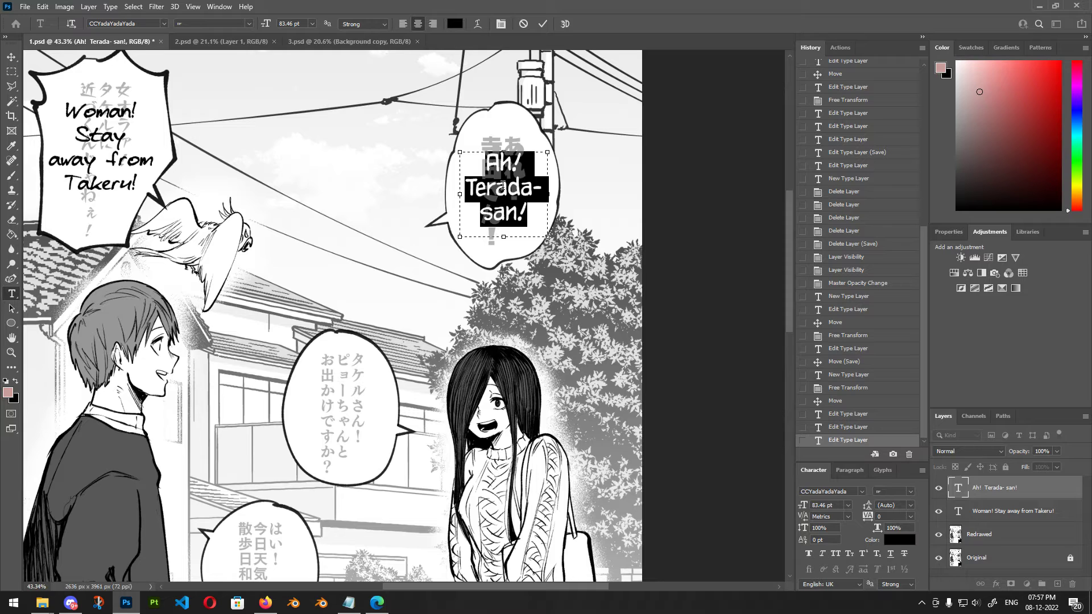
{"action": "scroll", "coordinate": [514, 193], "scroll_direction": "up", "scroll_amount": 6}
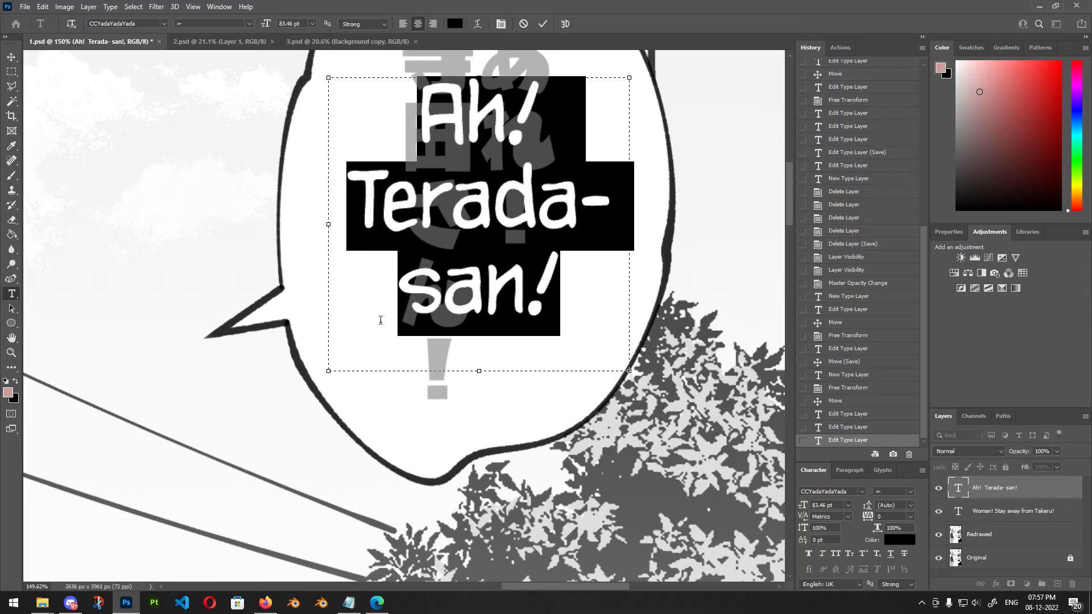
{"action": "scroll", "coordinate": [375, 326], "scroll_direction": "down", "scroll_amount": 3}
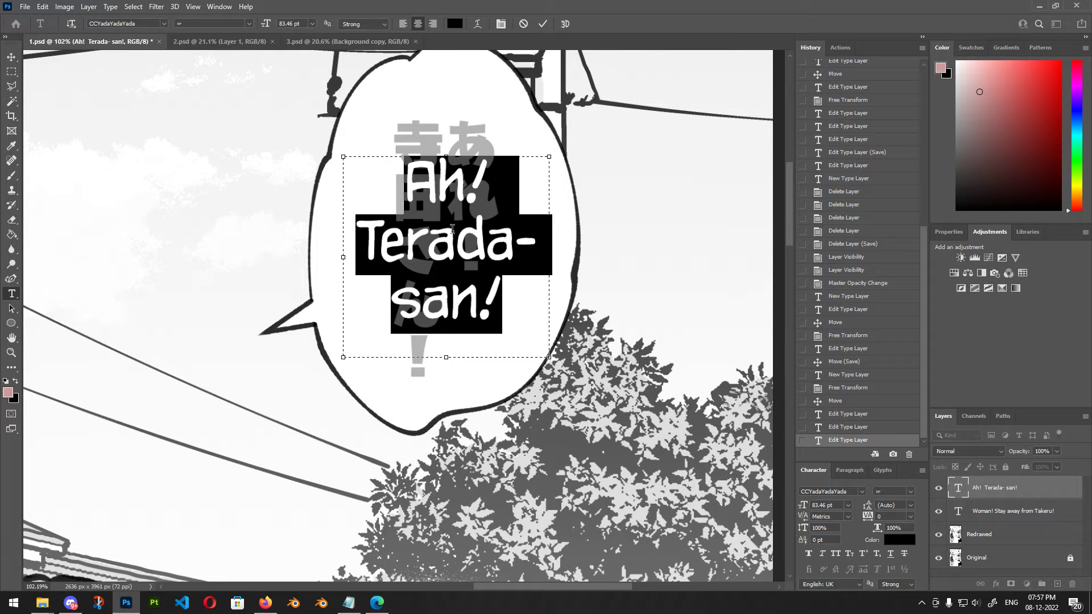
{"action": "left_click", "coordinate": [542, 24]}
{"action": "key", "text": "ctrl+a"}
{"action": "scroll", "coordinate": [465, 242], "scroll_direction": "up", "scroll_amount": 3}
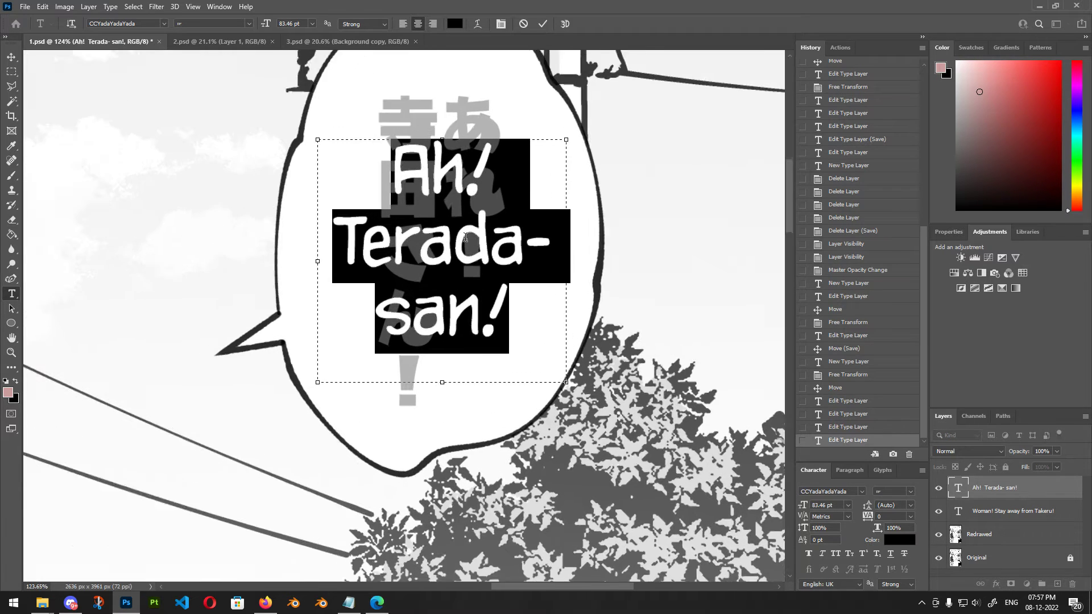
{"action": "scroll", "coordinate": [501, 268], "scroll_direction": "up", "scroll_amount": 1}
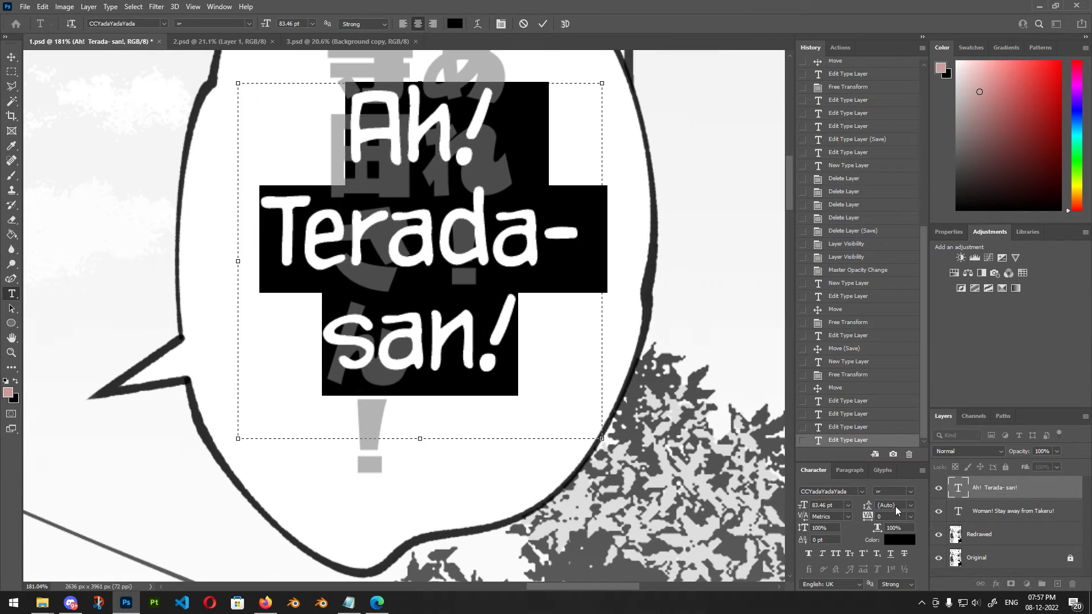
{"action": "left_click", "coordinate": [910, 505]}
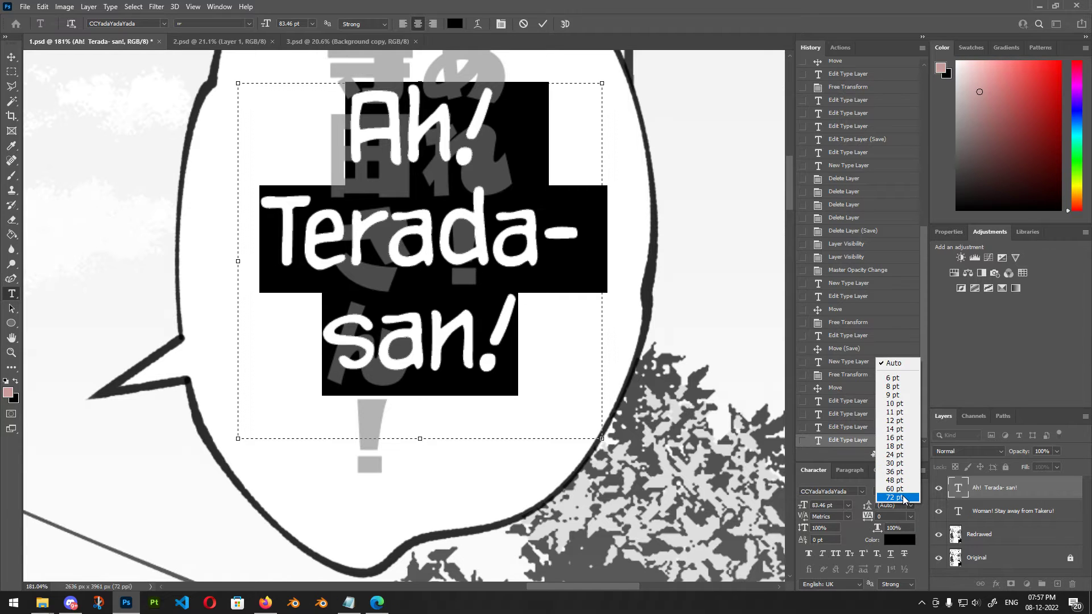
{"action": "left_click", "coordinate": [895, 497]}
{"action": "left_click", "coordinate": [491, 261]}
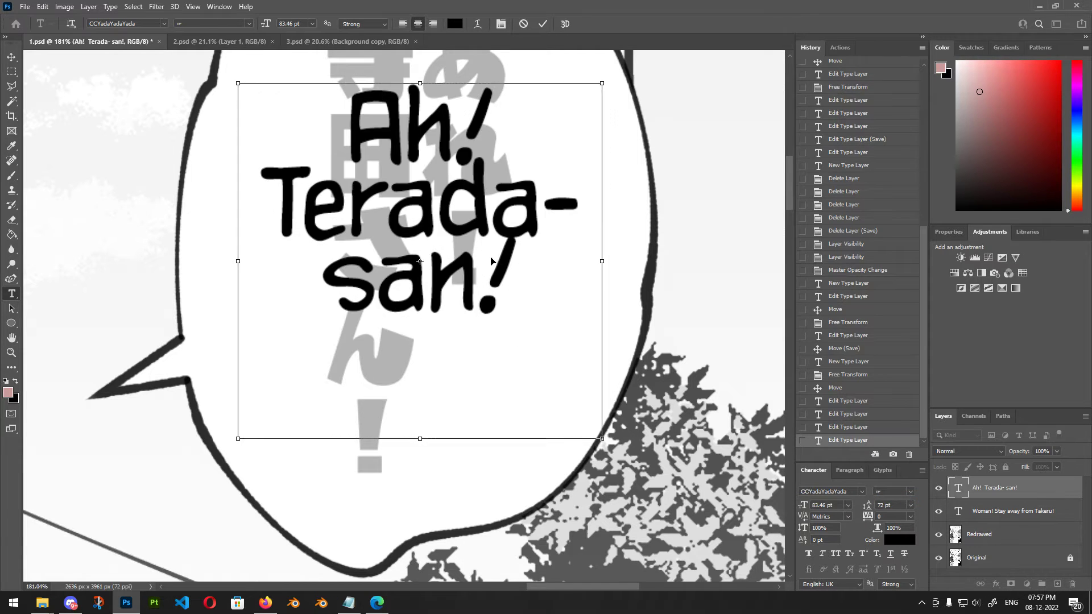
Reset the leading of the whole "Ah! Terada-san!" text to Auto and commit the text.
{"action": "key", "text": "ctrl+a"}
{"action": "left_click", "coordinate": [910, 505]}
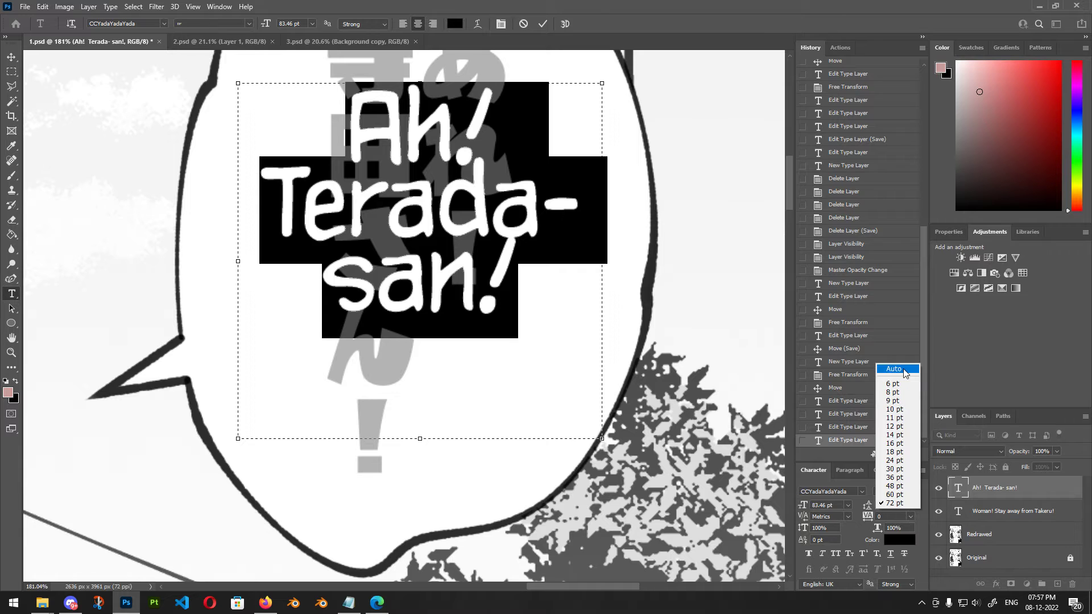
{"action": "left_click", "coordinate": [905, 371]}
{"action": "left_click", "coordinate": [543, 24]}
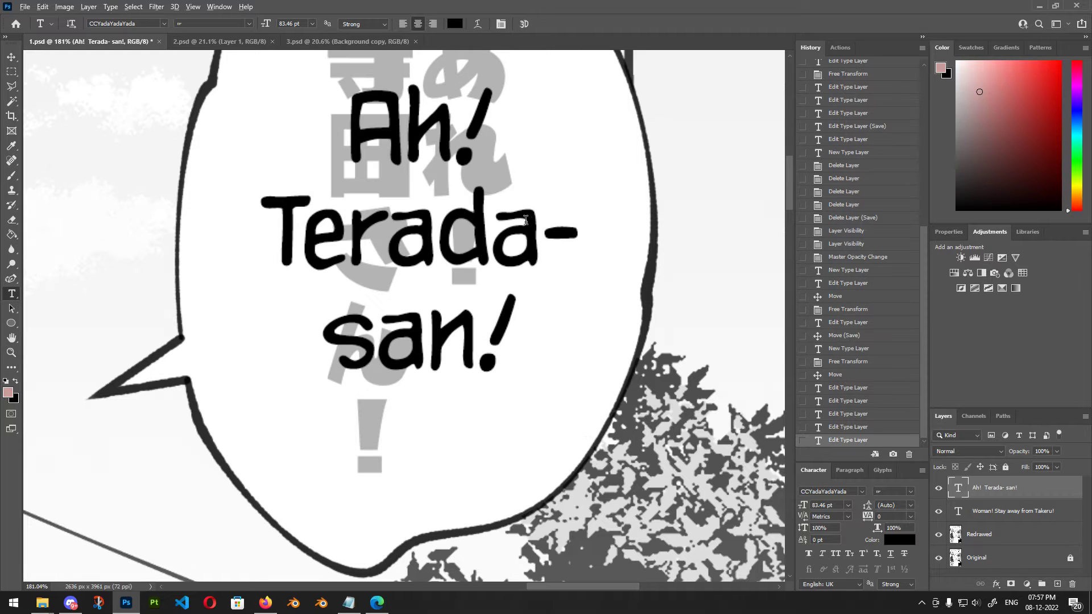
Check the text's size and leading, open Windows Calculator and multiply 83.46 by 1.5.
{"action": "scroll", "coordinate": [498, 214], "scroll_direction": "down", "scroll_amount": 5}
{"action": "scroll", "coordinate": [499, 213], "scroll_direction": "up", "scroll_amount": 1}
{"action": "scroll", "coordinate": [499, 214], "scroll_direction": "up", "scroll_amount": 5}
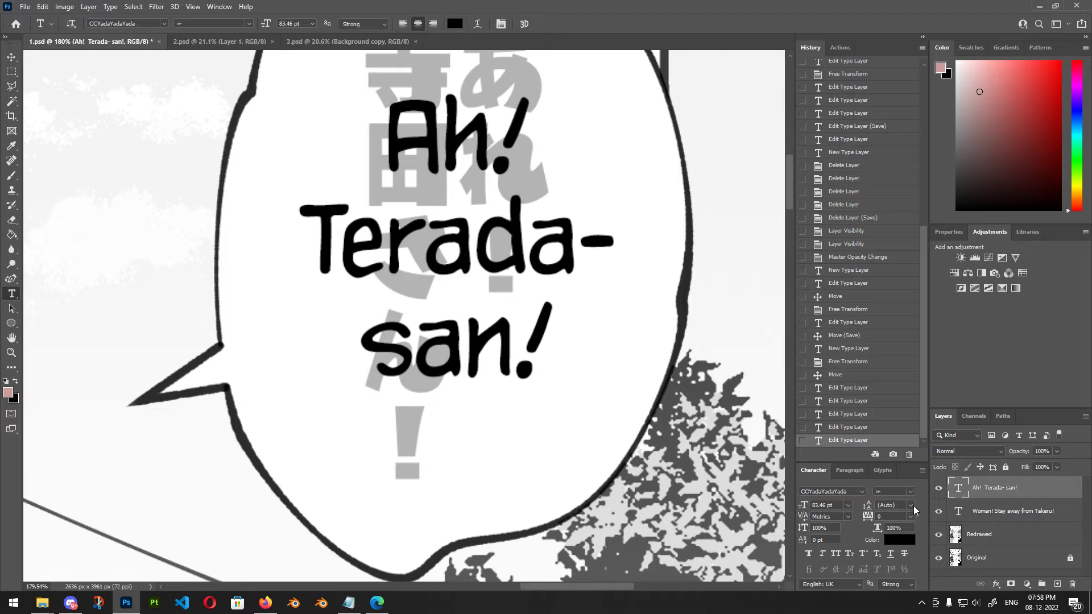
{"action": "left_click", "coordinate": [912, 506]}
{"action": "left_click", "coordinate": [912, 506]}
{"action": "left_click", "coordinate": [840, 505]}
{"action": "key", "text": "super"}
{"action": "type", "text": "calc"}
{"action": "key", "text": "Return"}
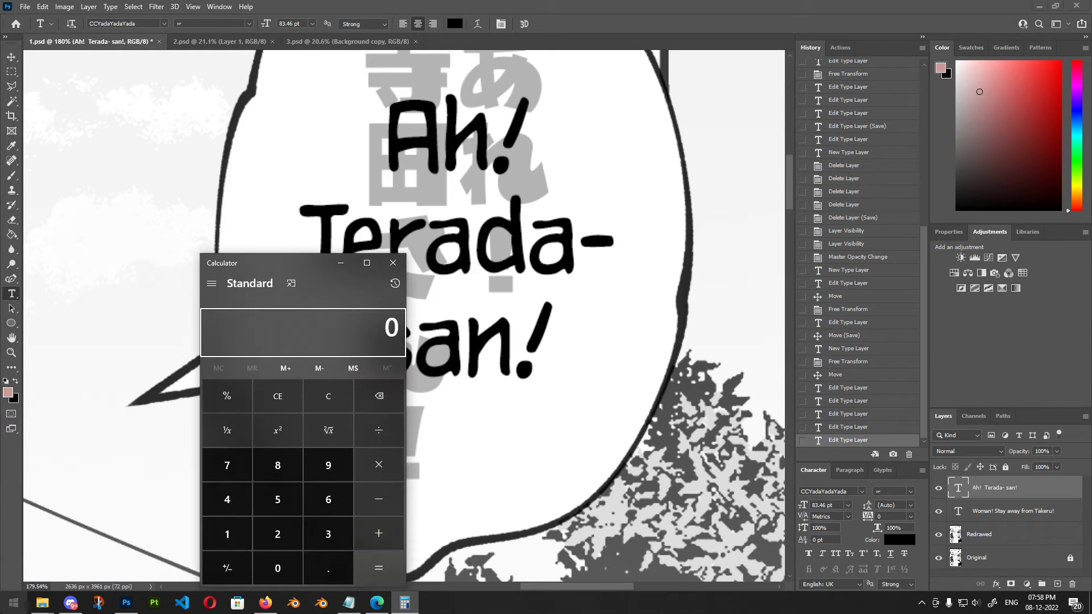
{"action": "type", "text": "83.46"}
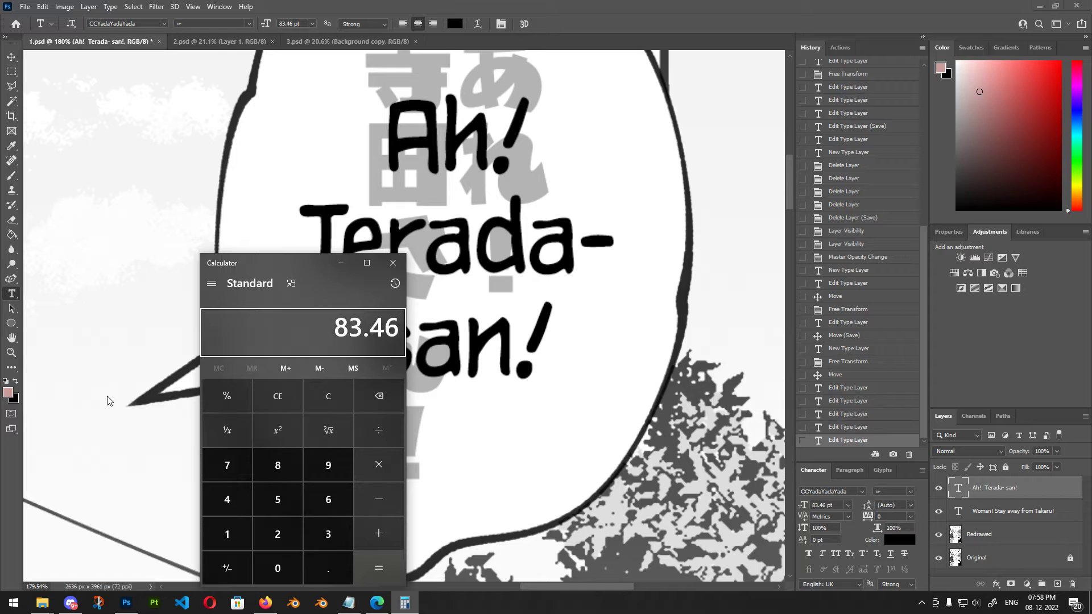
{"action": "key", "text": "asterisk"}
{"action": "type", "text": "1.5"}
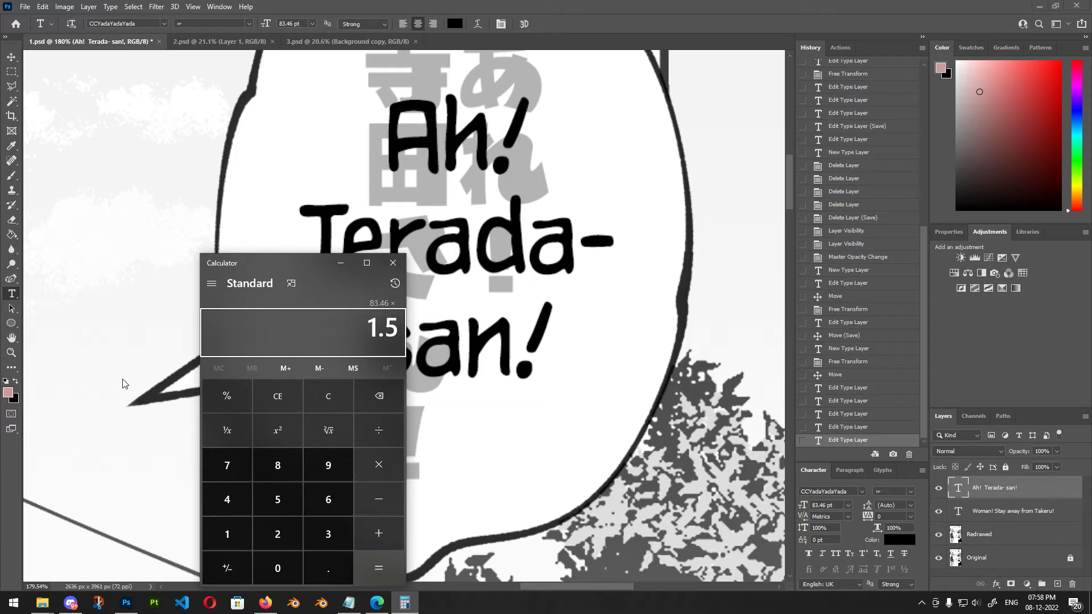
{"action": "left_click", "coordinate": [366, 558]}
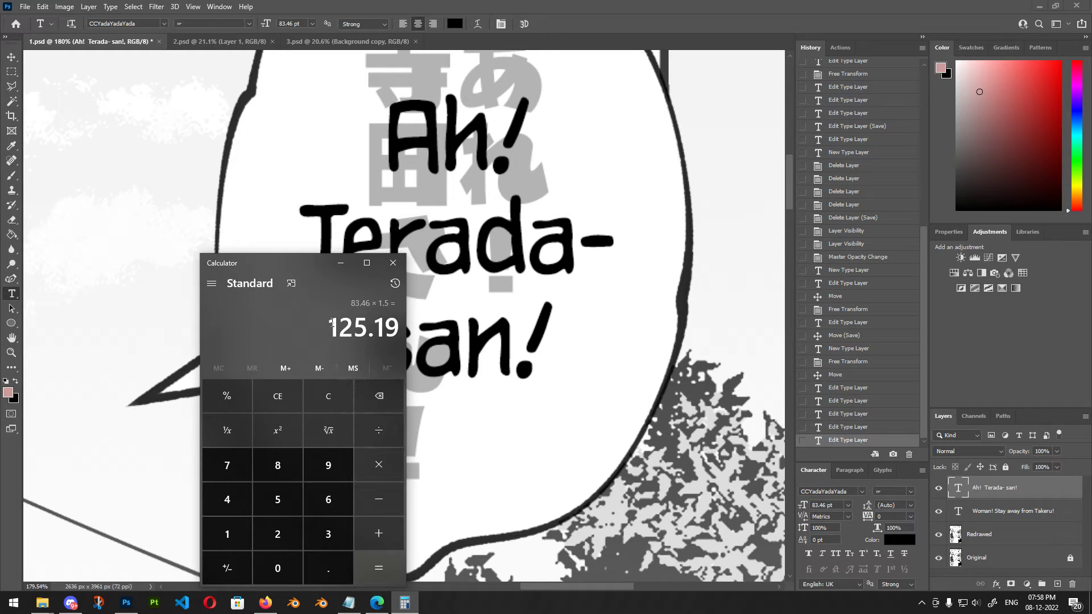
Try a leading of 125.19 pt on the "Ah! Terada-san!" text and undo it.
{"action": "left_click", "coordinate": [902, 506]}
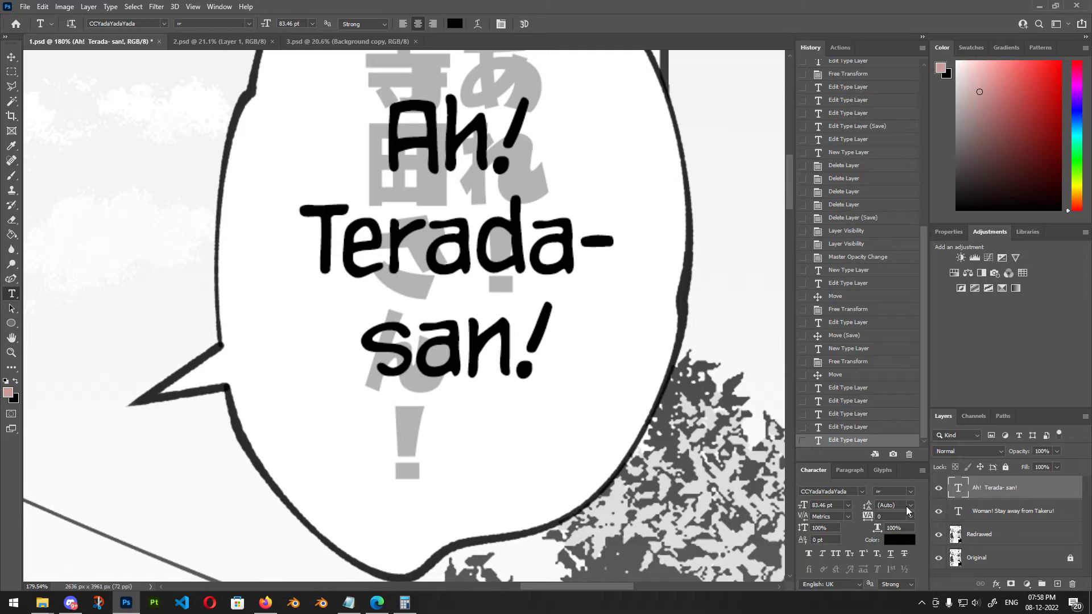
{"action": "type", "text": "125.19"}
{"action": "key", "text": "Return"}
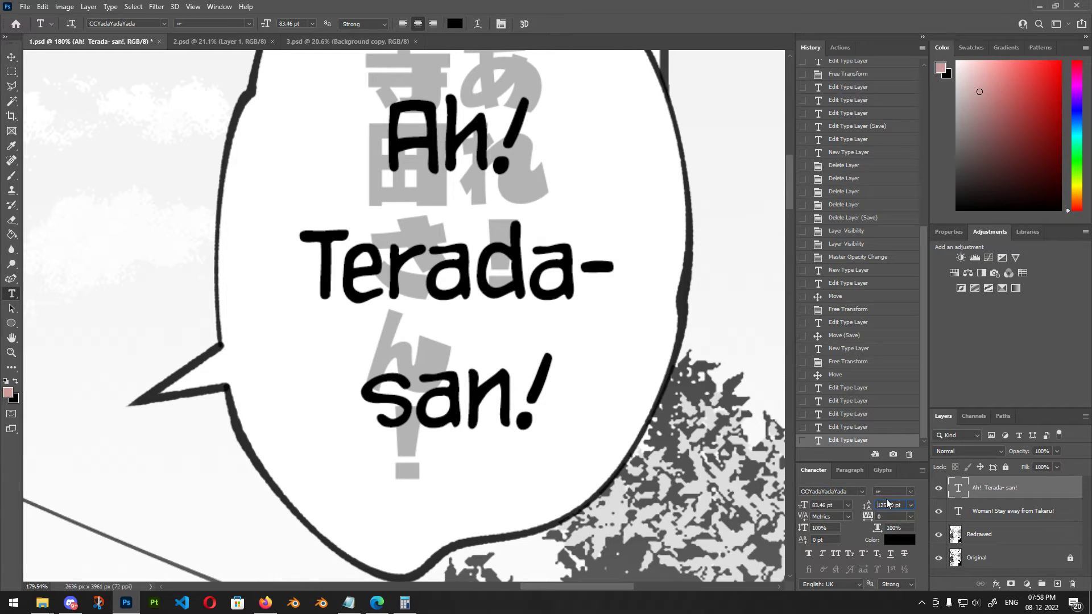
{"action": "key", "text": "ctrl+z"}
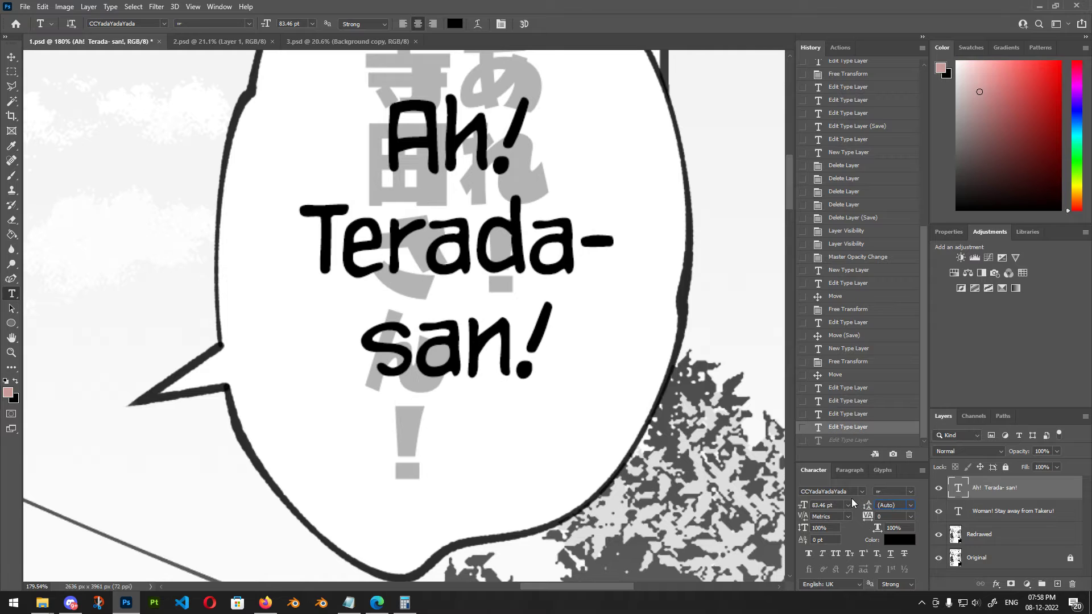
Switch to Windows Calculator, clear the previous result and multiply 84 by 1.25.
{"action": "left_click", "coordinate": [404, 602]}
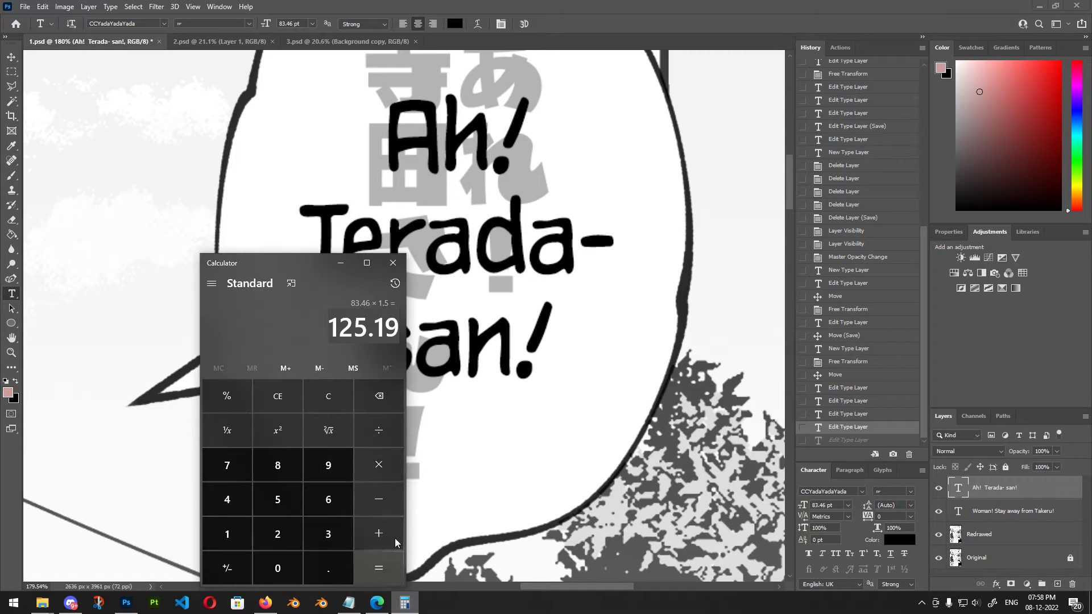
{"action": "left_click", "coordinate": [395, 283]}
{"action": "left_click", "coordinate": [393, 575]}
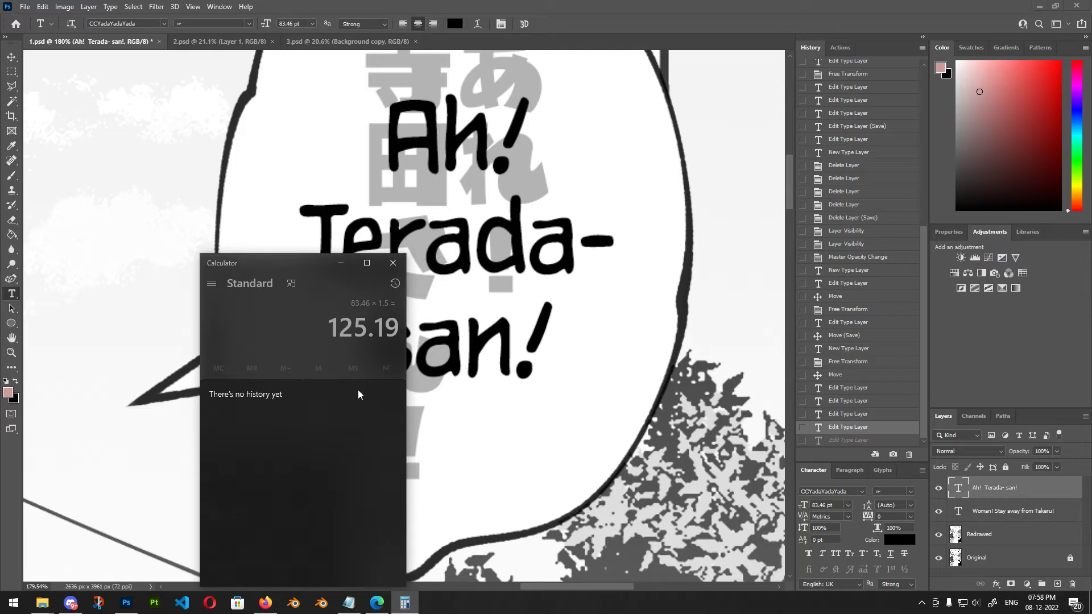
{"action": "left_click", "coordinate": [316, 336]}
{"action": "key", "text": "Escape"}
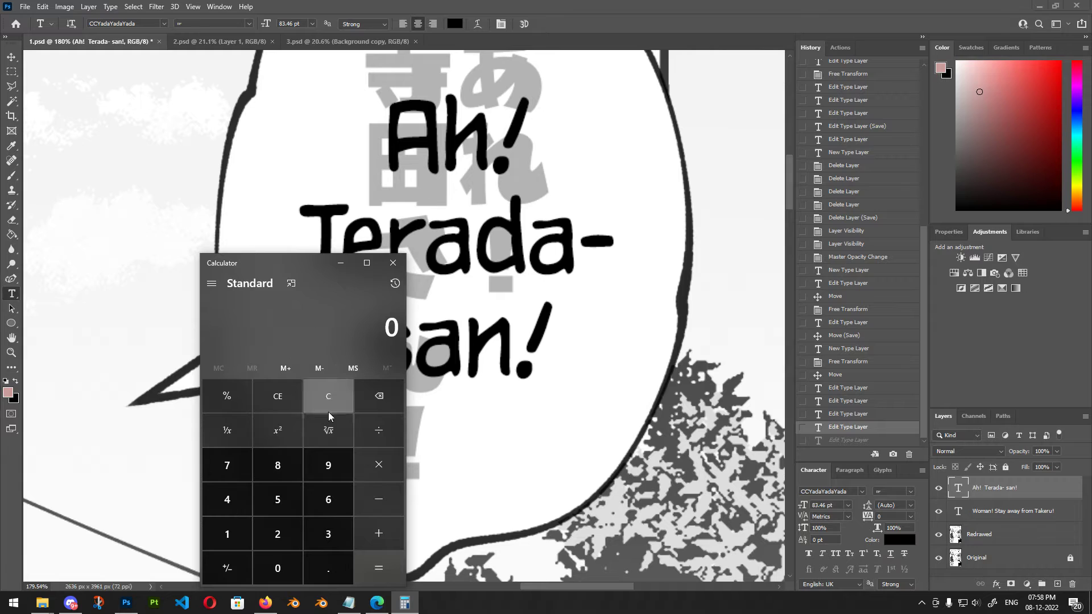
{"action": "left_click", "coordinate": [281, 463]}
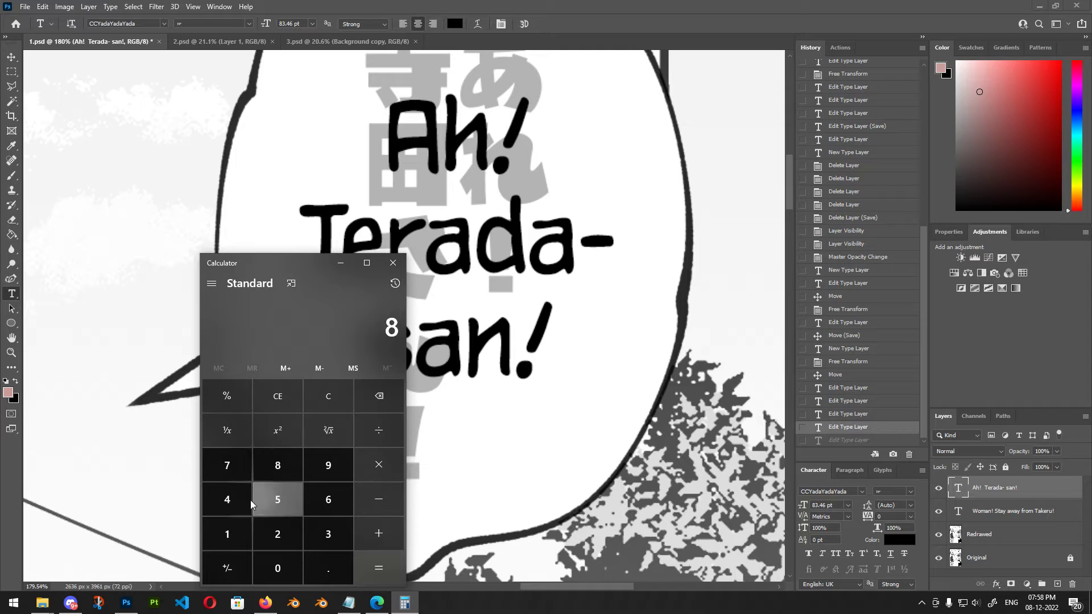
{"action": "left_click", "coordinate": [227, 499]}
{"action": "left_click", "coordinate": [379, 465]}
{"action": "left_click", "coordinate": [228, 534]}
{"action": "left_click", "coordinate": [328, 568]}
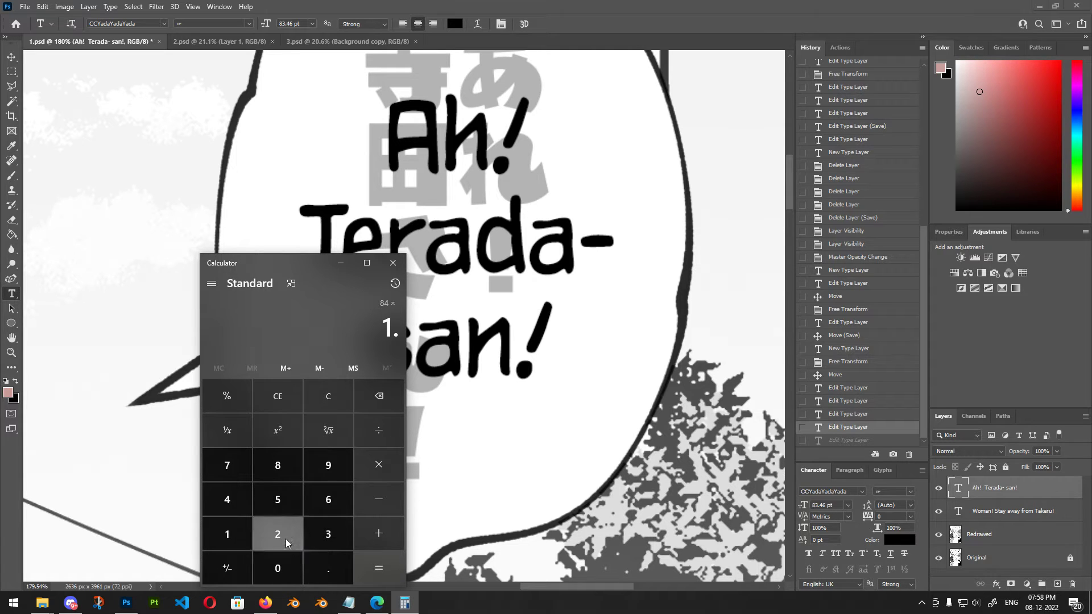
{"action": "left_click", "coordinate": [279, 534]}
{"action": "left_click", "coordinate": [281, 501]}
{"action": "left_click", "coordinate": [384, 566]}
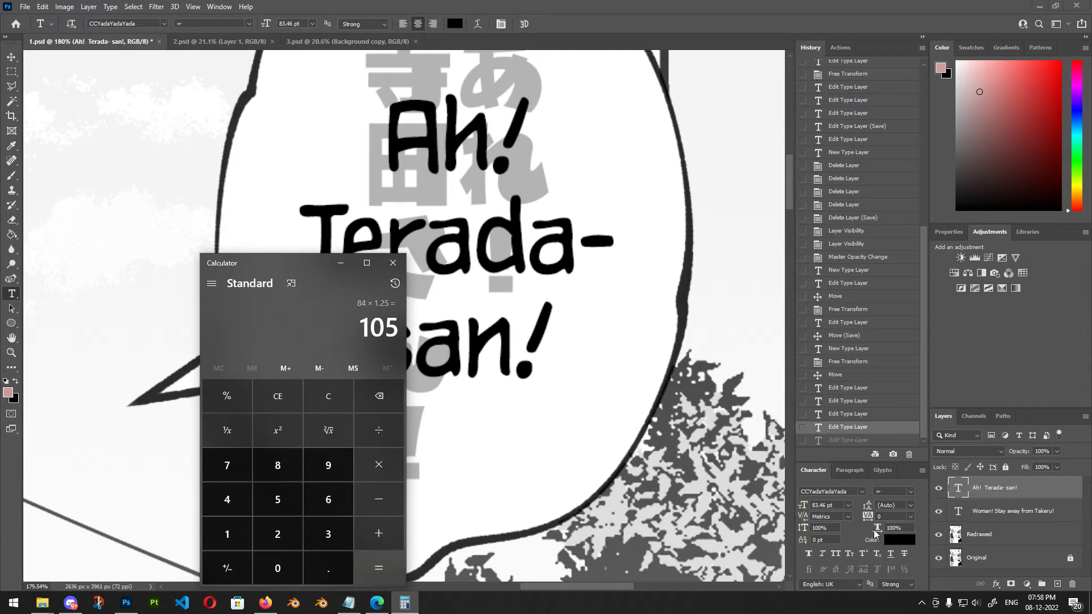
Try a leading of 105 pt on the whole "Ah! Terada-san!" text and cancel the edit.
{"action": "left_click", "coordinate": [905, 505]}
{"action": "left_click", "coordinate": [499, 260]}
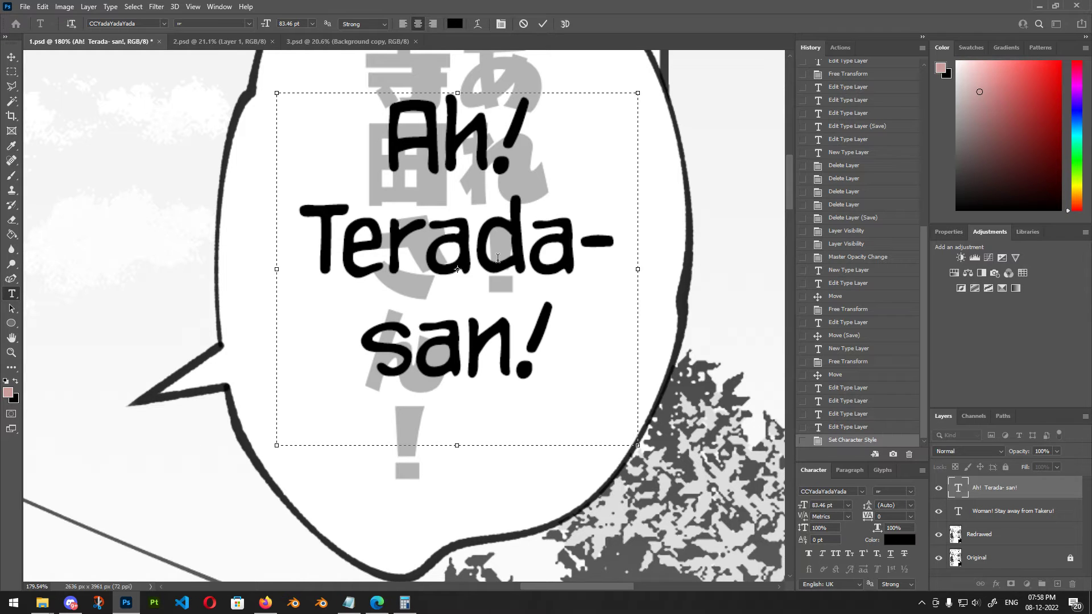
{"action": "key", "text": "ctrl+a"}
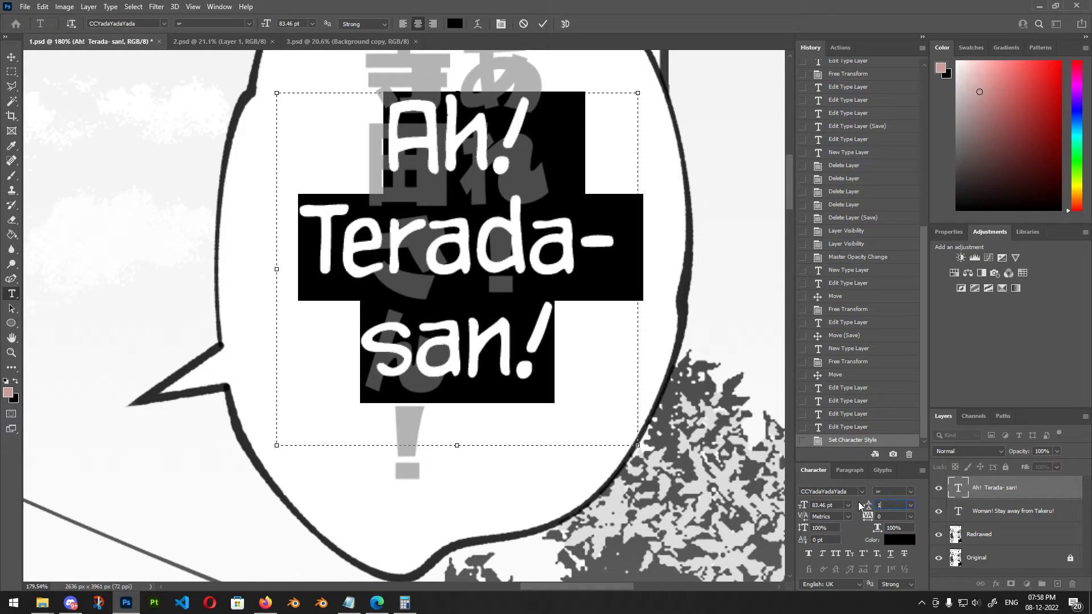
{"action": "type", "text": "105"}
{"action": "key", "text": "Return"}
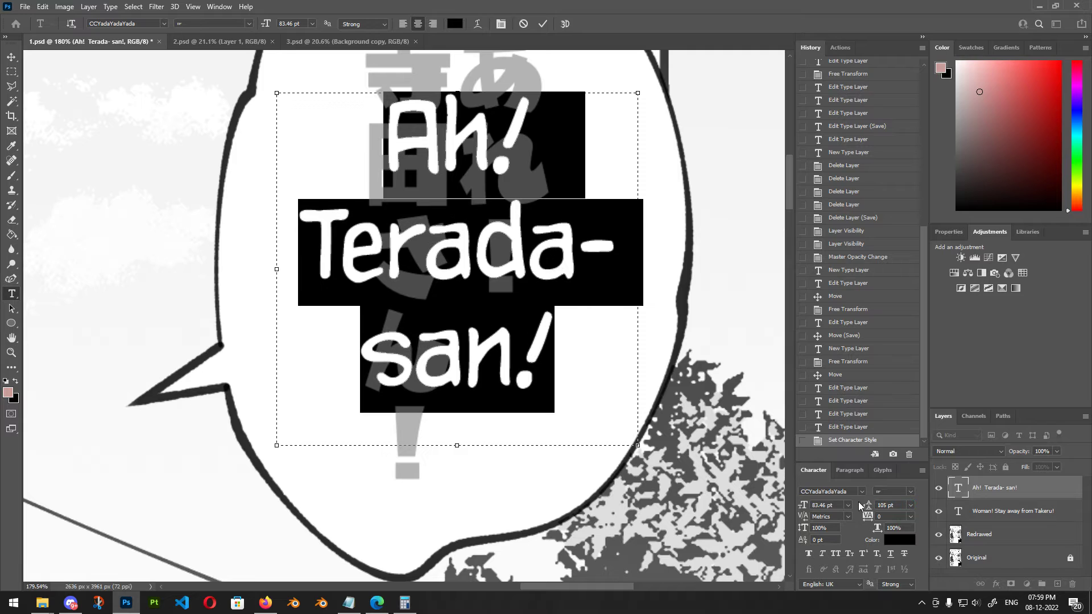
{"action": "left_click", "coordinate": [524, 24]}
Close Windows Calculator and look over the lettering on the whole manga page.
{"action": "left_click", "coordinate": [405, 603]}
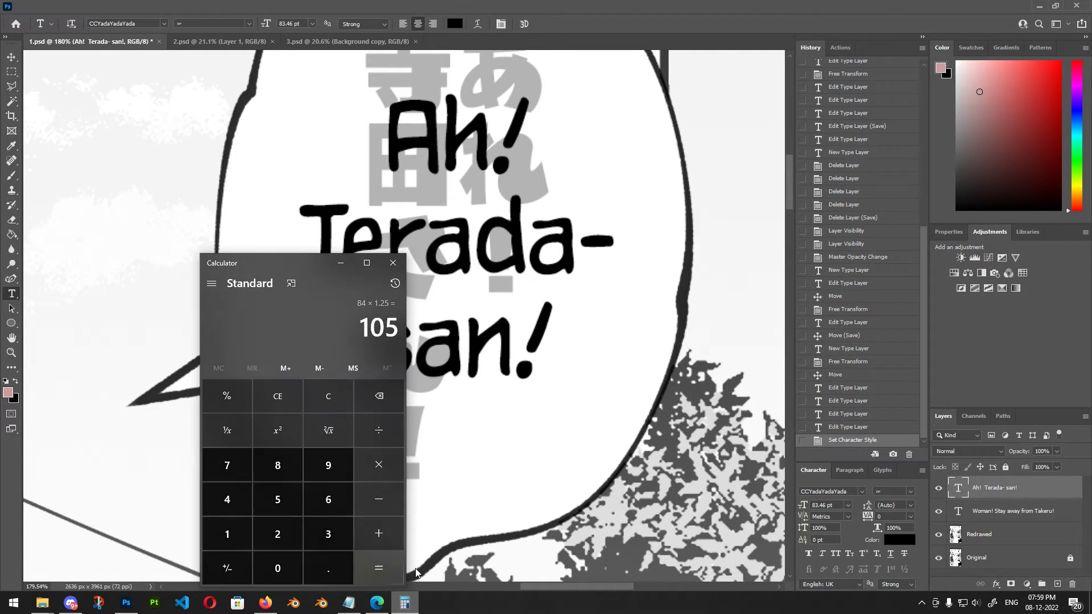
{"action": "left_click", "coordinate": [395, 271]}
{"action": "scroll", "coordinate": [449, 211], "scroll_direction": "down", "scroll_amount": 3}
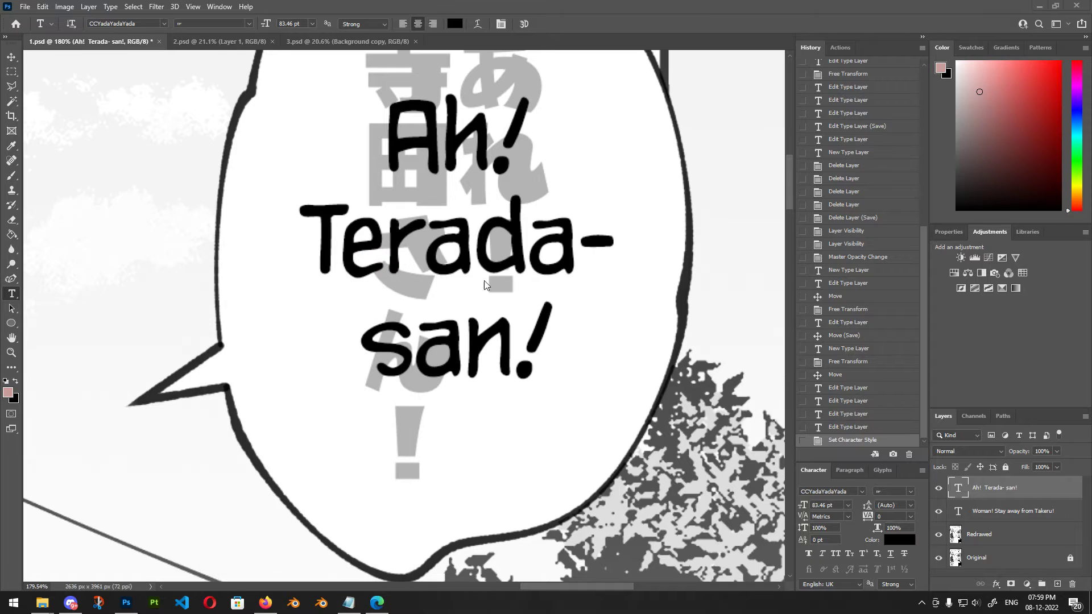
{"action": "scroll", "coordinate": [498, 192], "scroll_direction": "down", "scroll_amount": 5}
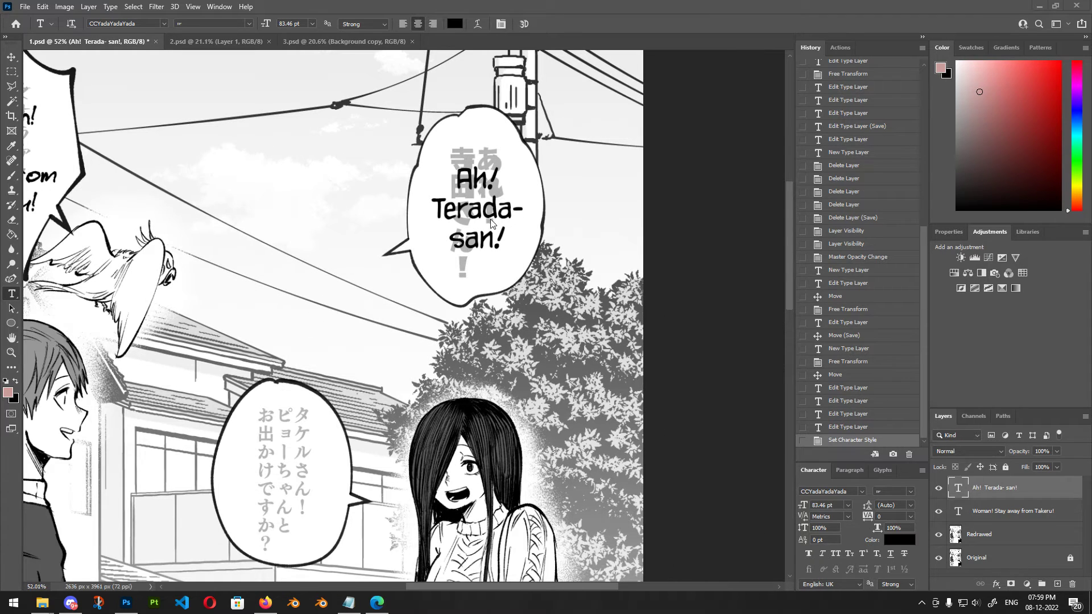
{"action": "scroll", "coordinate": [541, 173], "scroll_direction": "down", "scroll_amount": 2}
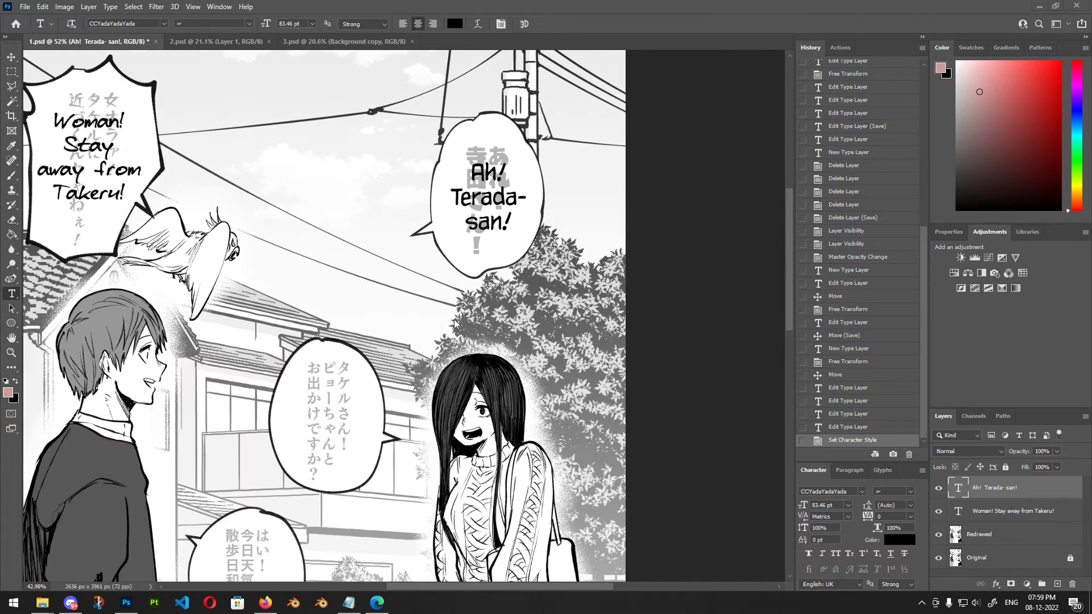
{"action": "scroll", "coordinate": [428, 239], "scroll_direction": "down", "scroll_amount": 2}
{"action": "scroll", "coordinate": [404, 213], "scroll_direction": "up", "scroll_amount": 2}
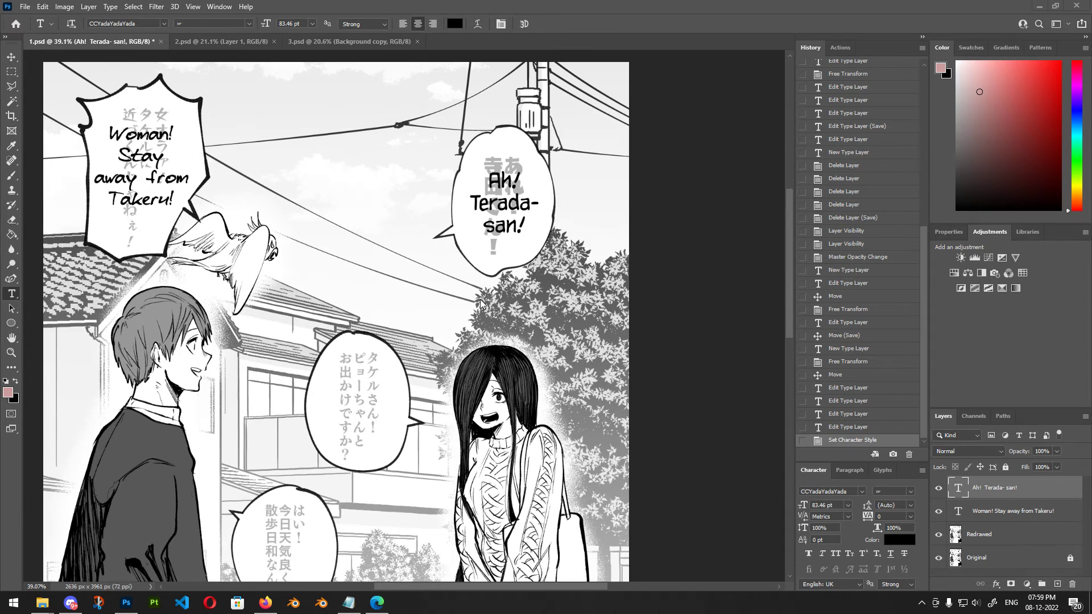
Look through the kerning and tracking presets for the "Ah! Terada-san!" text.
{"action": "left_click", "coordinate": [848, 517]}
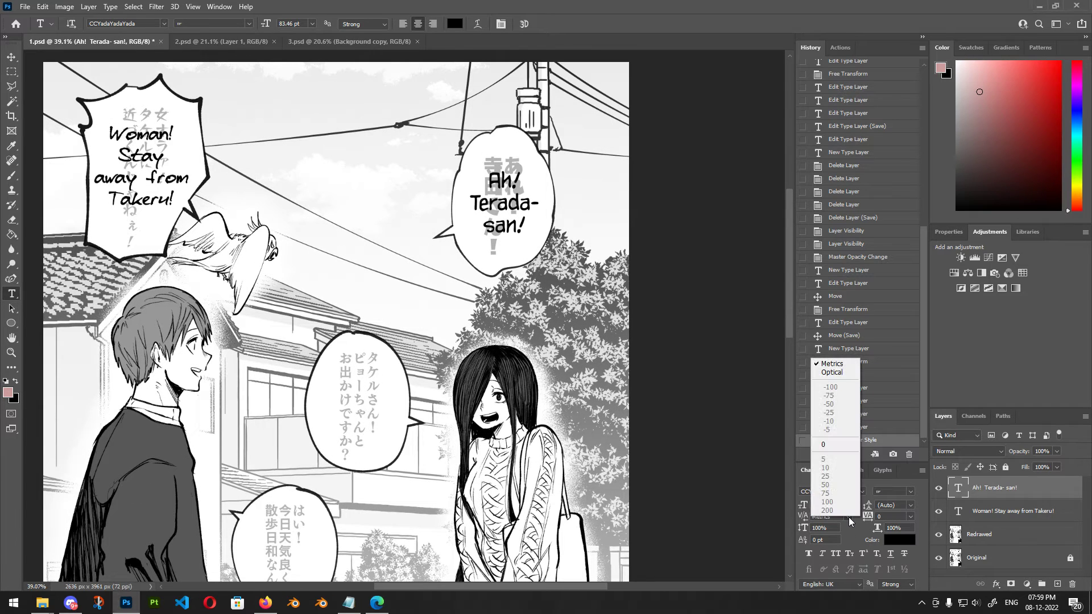
{"action": "left_click", "coordinate": [849, 517]}
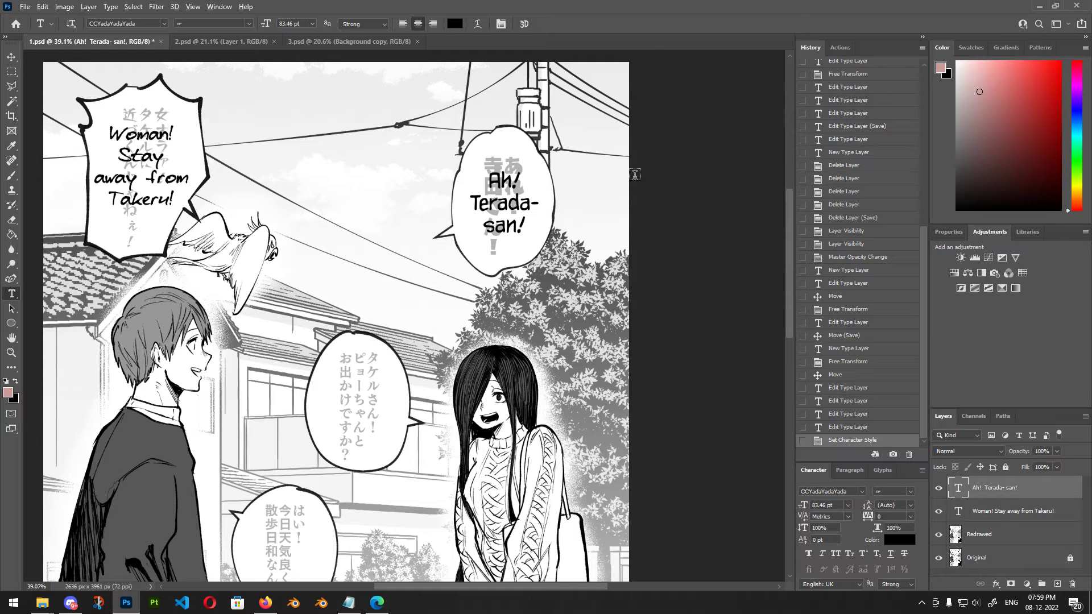
{"action": "scroll", "coordinate": [524, 205], "scroll_direction": "up", "scroll_amount": 6}
{"action": "left_click", "coordinate": [475, 191]}
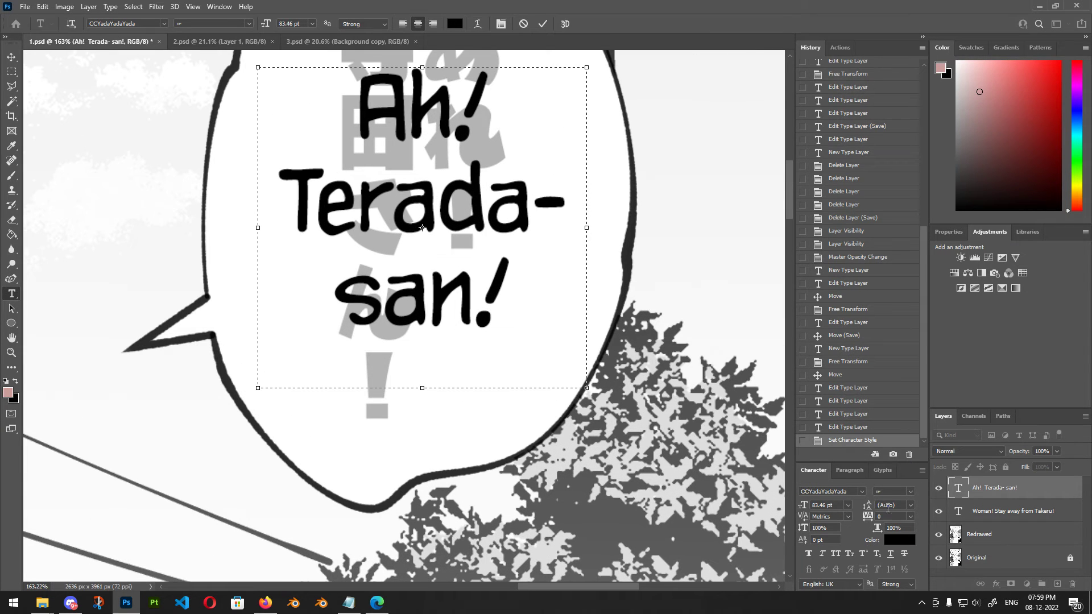
{"action": "left_click_drag", "start_coordinate": [865, 517], "coordinate": [872, 519]}
{"action": "left_click", "coordinate": [910, 518]}
{"action": "left_click", "coordinate": [890, 465]}
{"action": "left_click", "coordinate": [911, 517]}
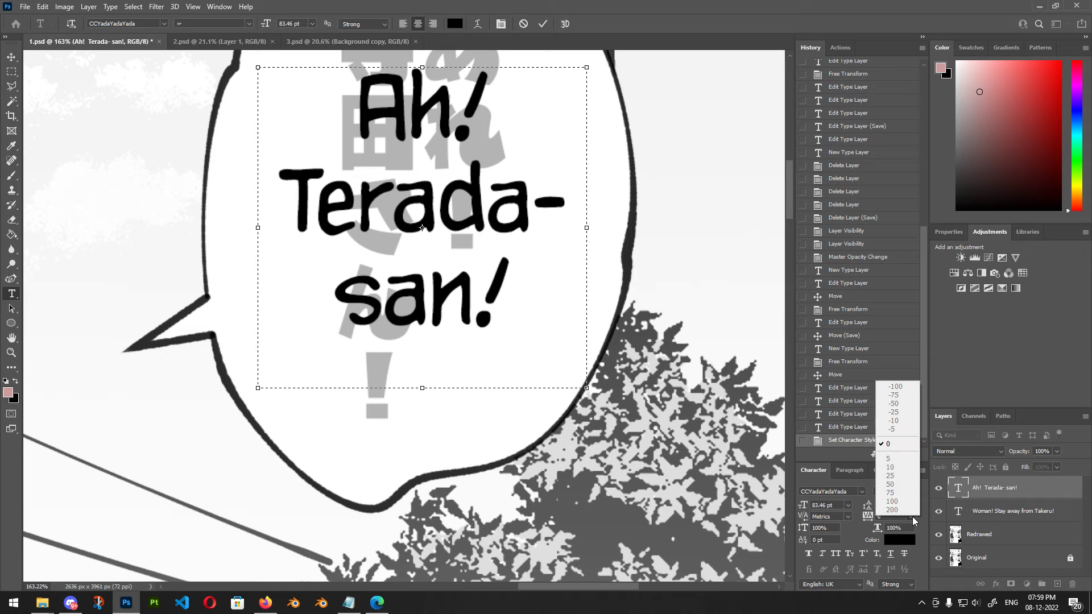
{"action": "left_click", "coordinate": [913, 516]}
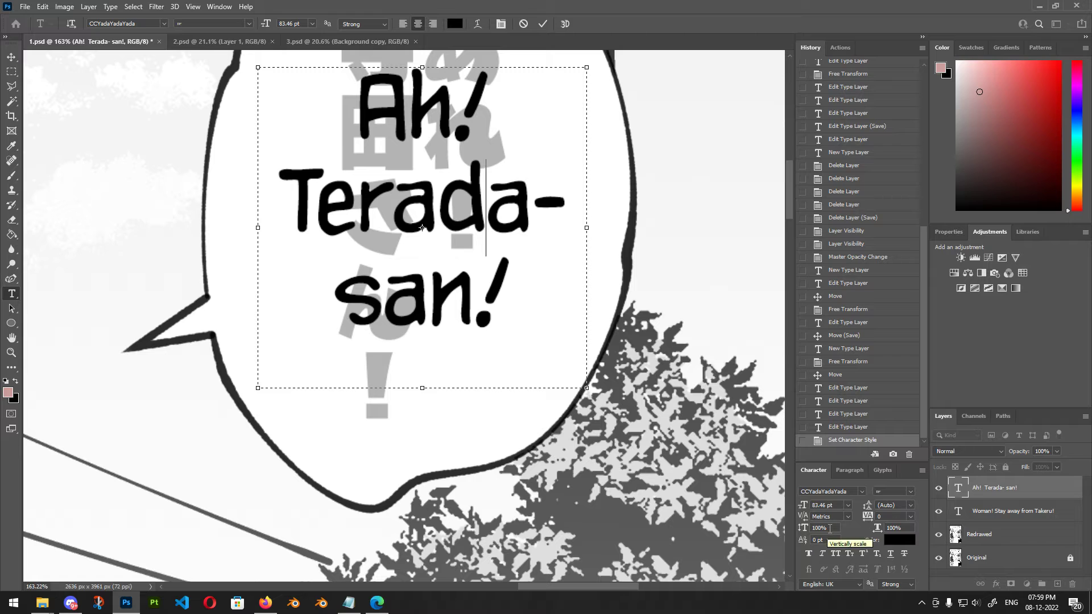
Try a kerning of 75 between the final "d" and "a" of "Terada-" and cancel the edit.
{"action": "left_click", "coordinate": [848, 517]}
{"action": "left_click", "coordinate": [830, 496]}
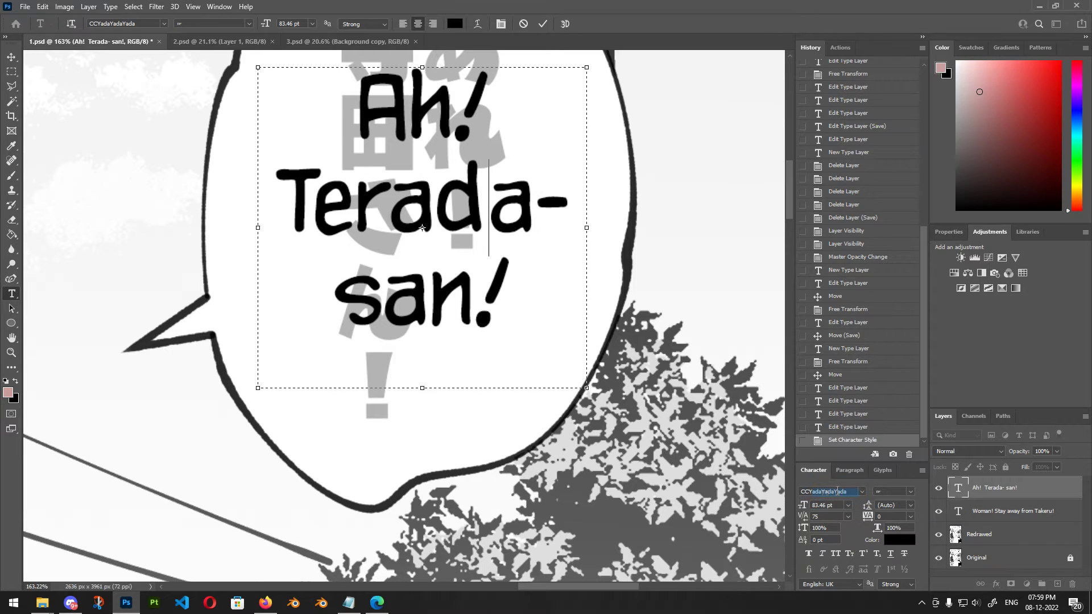
{"action": "left_click", "coordinate": [524, 25]}
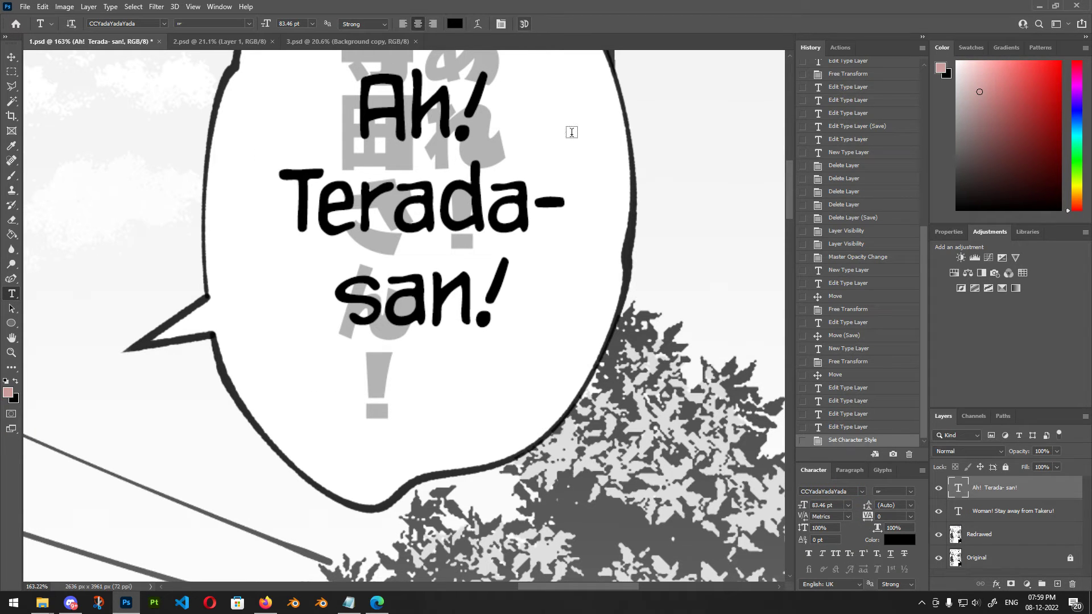
Try a tracking of 420 on the whole "Ah! Terada-san!" text, undo it and cancel the edit.
{"action": "scroll", "coordinate": [404, 260], "scroll_direction": "down", "scroll_amount": 2}
{"action": "scroll", "coordinate": [404, 260], "scroll_direction": "up", "scroll_amount": 2}
{"action": "left_click", "coordinate": [466, 224]}
{"action": "key", "text": "ctrl+a"}
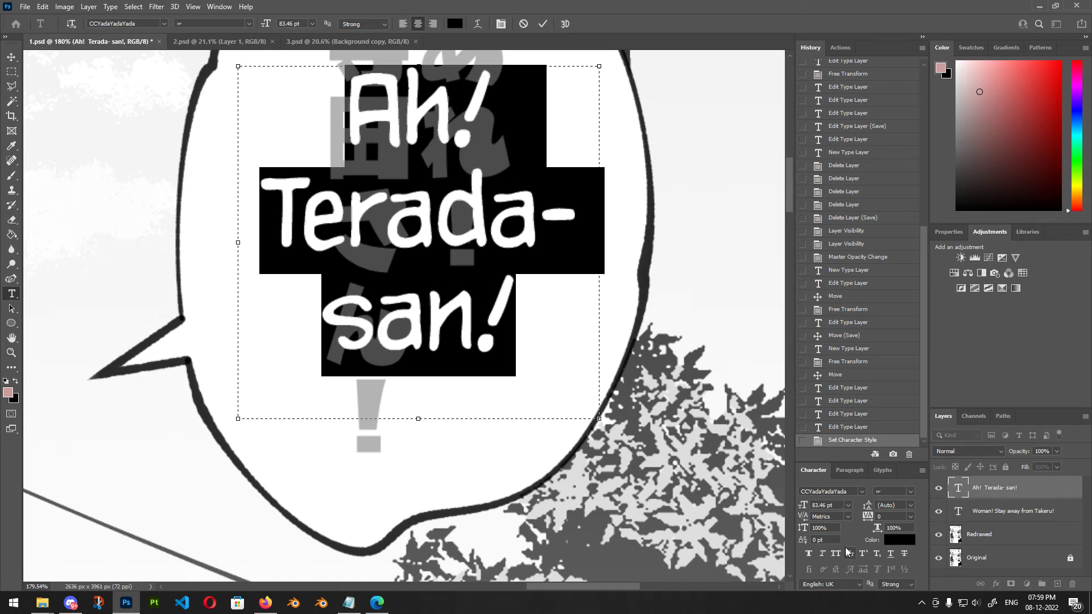
{"action": "left_click", "coordinate": [848, 516]}
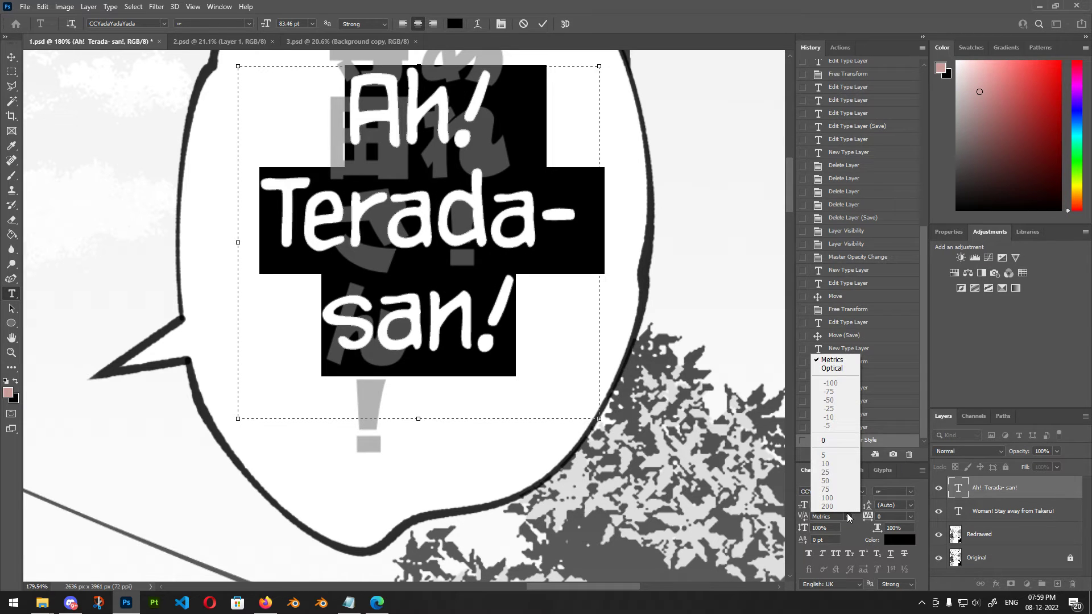
{"action": "left_click", "coordinate": [848, 513]}
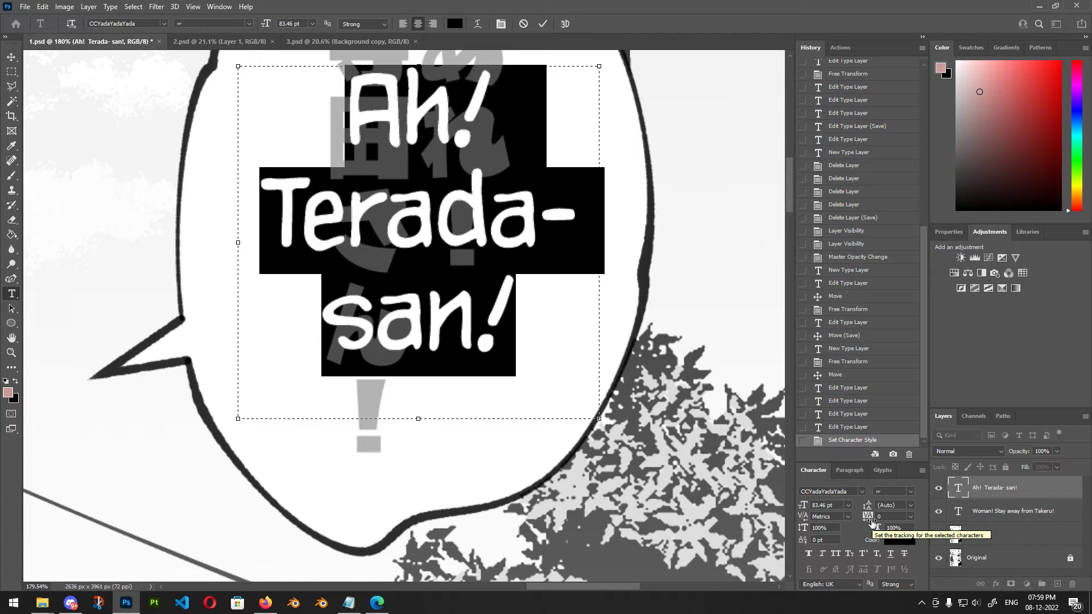
{"action": "left_click_drag", "start_coordinate": [871, 521], "coordinate": [884, 522]}
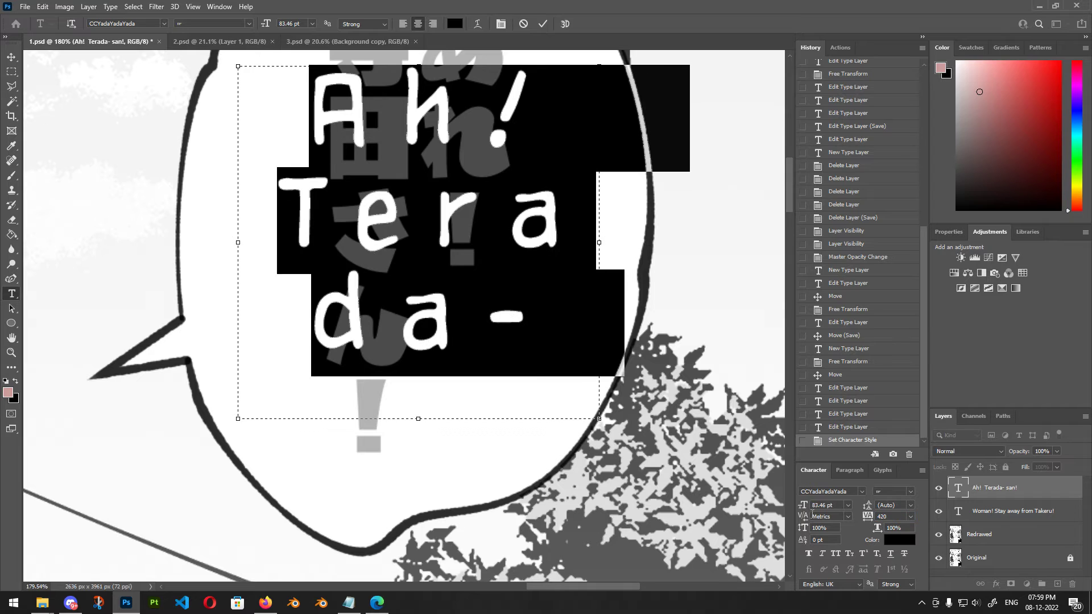
{"action": "left_click_drag", "start_coordinate": [804, 516], "coordinate": [804, 517]}
{"action": "key", "text": "ctrl+z"}
{"action": "left_click", "coordinate": [522, 23]}
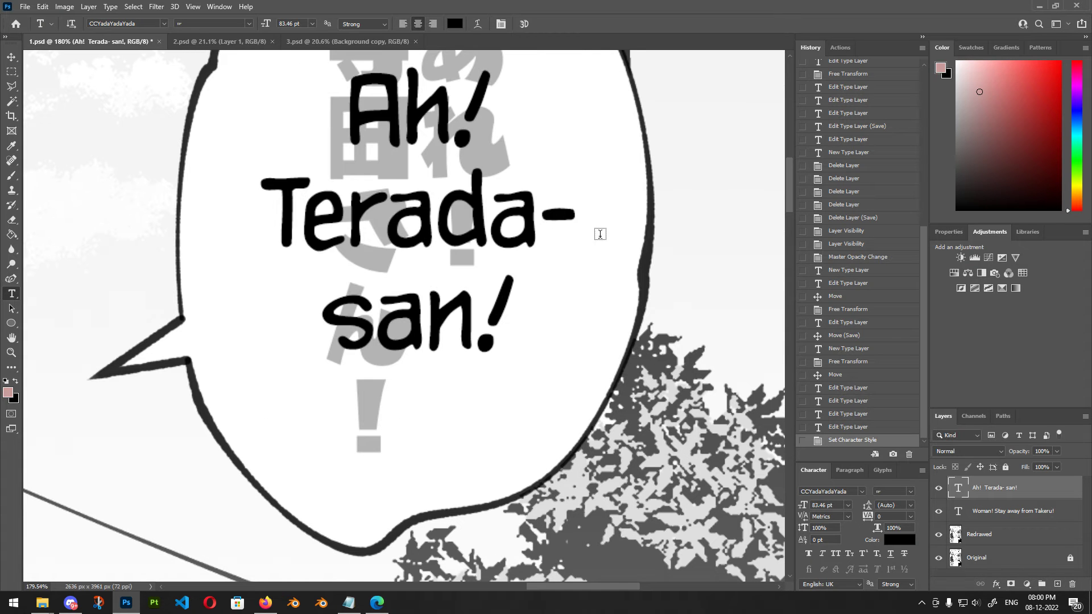
Try faux bold, faux italic, all caps and small caps on "san!", turning each off again, and cancel the edit.
{"action": "scroll", "coordinate": [577, 226], "scroll_direction": "down", "scroll_amount": 4}
{"action": "left_click", "coordinate": [530, 226]}
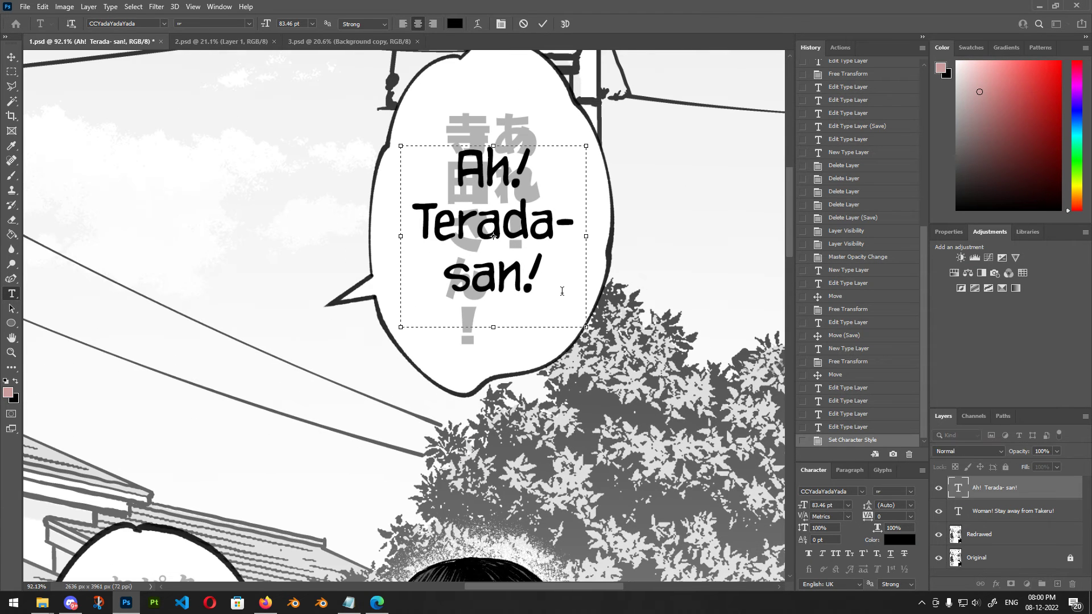
{"action": "scroll", "coordinate": [561, 281], "scroll_direction": "up", "scroll_amount": 5}
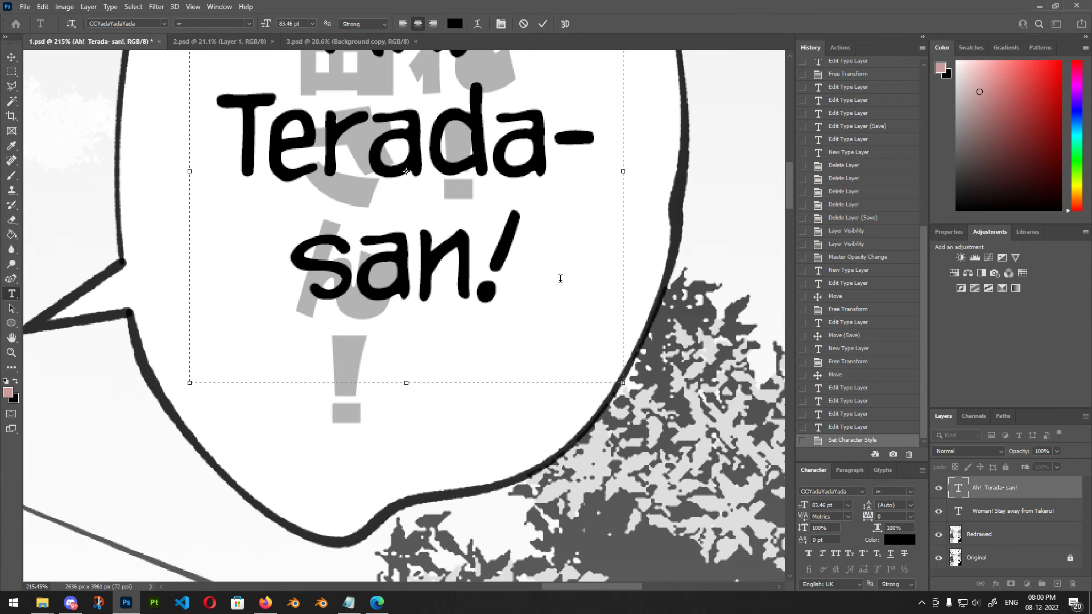
{"action": "left_click", "coordinate": [799, 522]}
{"action": "left_click", "coordinate": [836, 541]}
{"action": "left_click_drag", "start_coordinate": [522, 285], "coordinate": [86, 277]}
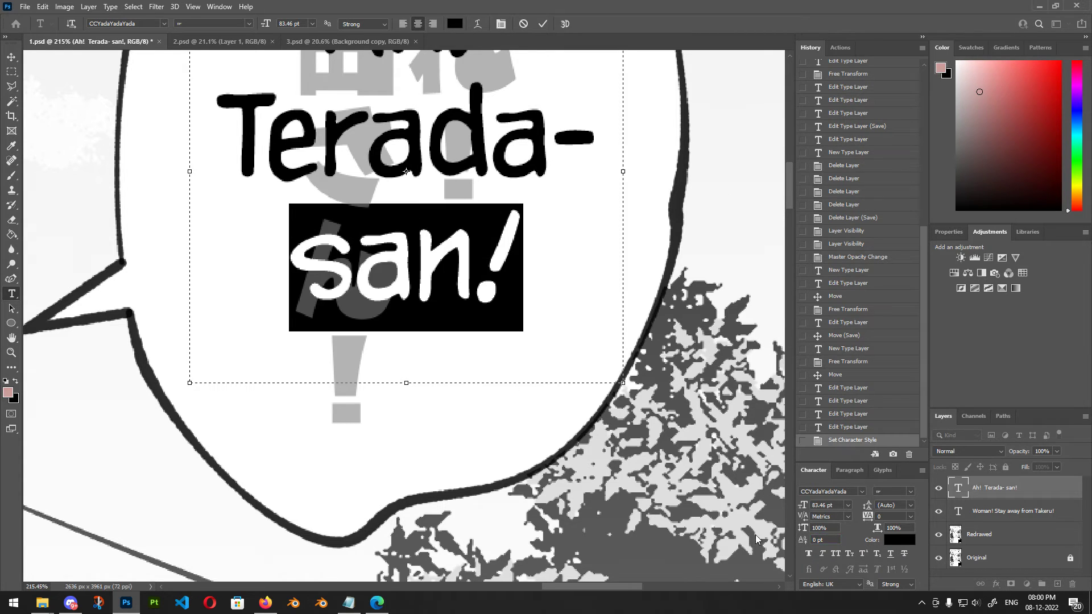
{"action": "left_click", "coordinate": [809, 554]}
{"action": "left_click", "coordinate": [809, 554]}
{"action": "left_click", "coordinate": [823, 554]}
{"action": "left_click", "coordinate": [823, 554]}
{"action": "left_click", "coordinate": [837, 557]}
{"action": "left_click", "coordinate": [837, 557]}
{"action": "left_click", "coordinate": [850, 555]}
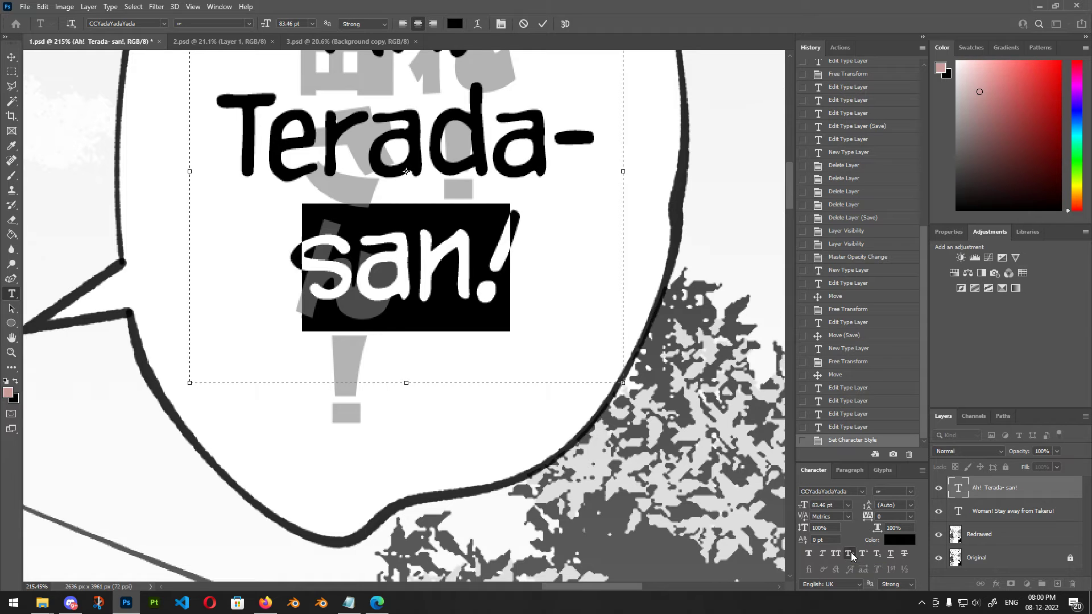
{"action": "left_click", "coordinate": [851, 555]}
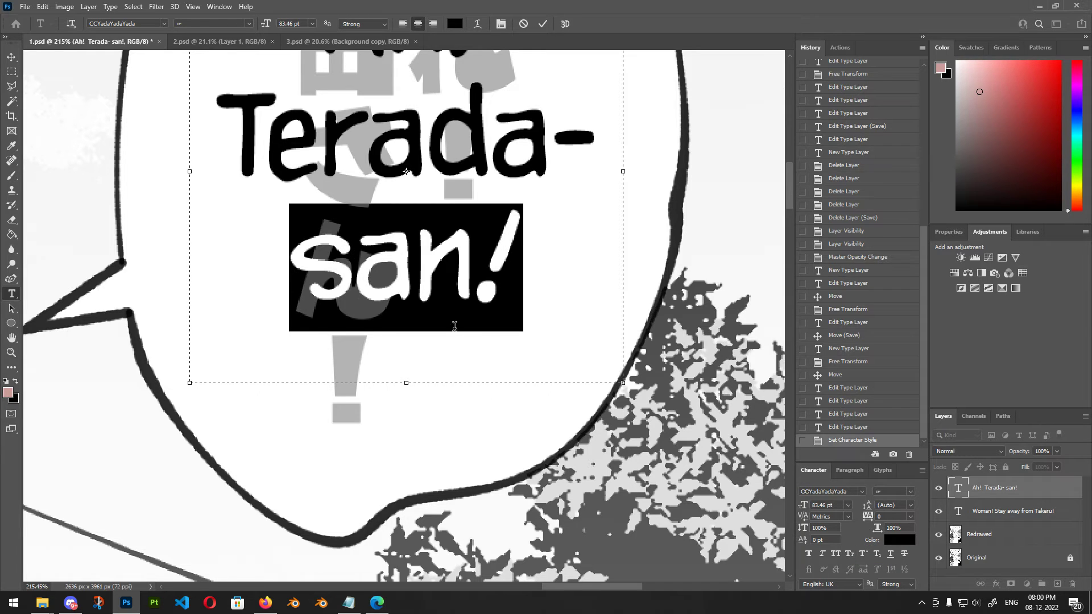
{"action": "left_click", "coordinate": [524, 23]}
Draw a new paragraph text box in the empty sky beside the "Ah! Terada-san!" bubble.
{"action": "scroll", "coordinate": [552, 250], "scroll_direction": "down", "scroll_amount": 9}
{"action": "scroll", "coordinate": [649, 333], "scroll_direction": "down", "scroll_amount": 4}
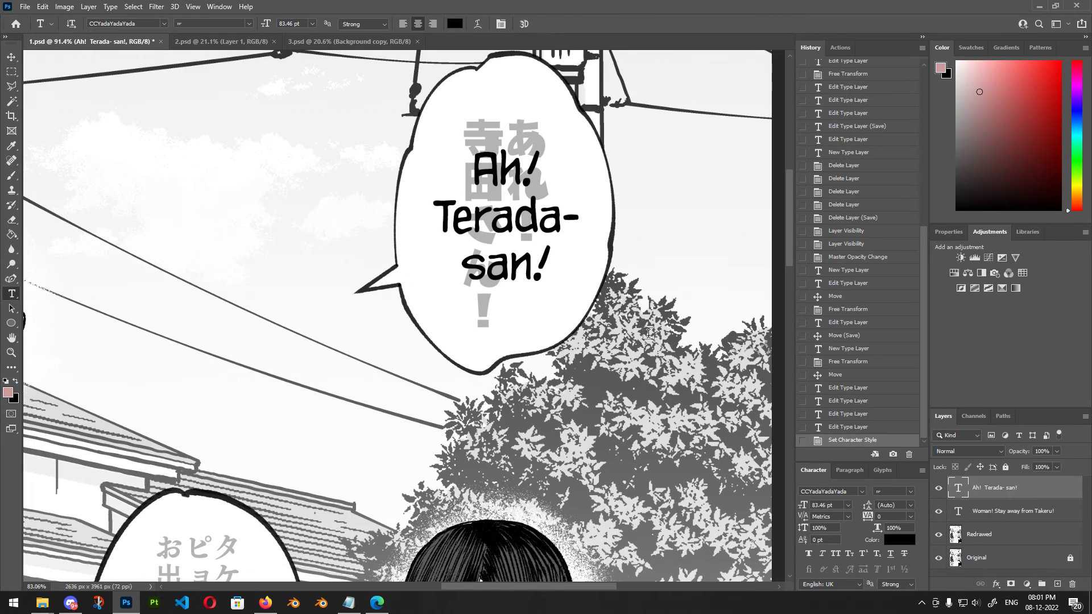
{"action": "scroll", "coordinate": [339, 156], "scroll_direction": "up", "scroll_amount": 4}
{"action": "scroll", "coordinate": [349, 212], "scroll_direction": "up", "scroll_amount": 5}
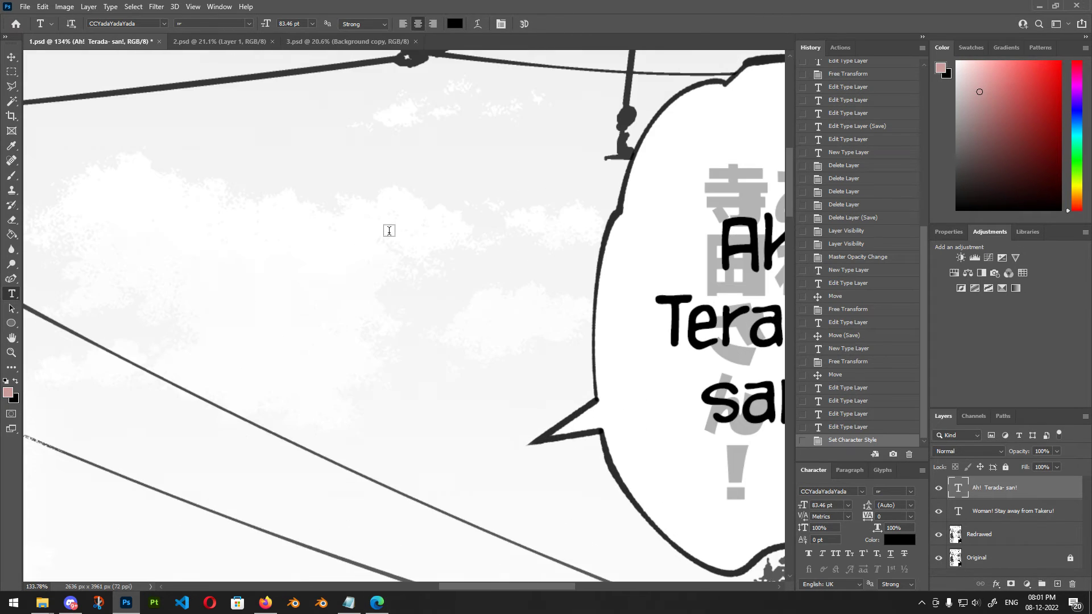
{"action": "left_click_drag", "start_coordinate": [189, 160], "coordinate": [495, 335]}
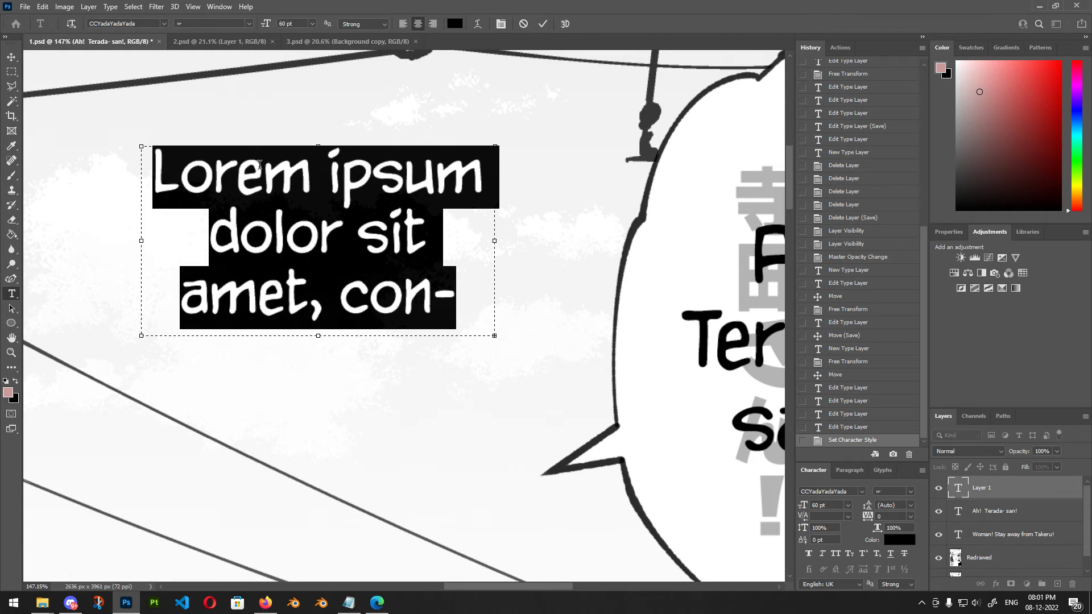
Set the new text box's font to Agency FB Regular and replace its placeholder with "Sample Text".
{"action": "left_click", "coordinate": [153, 23]}
{"action": "type", "text": "agency"}
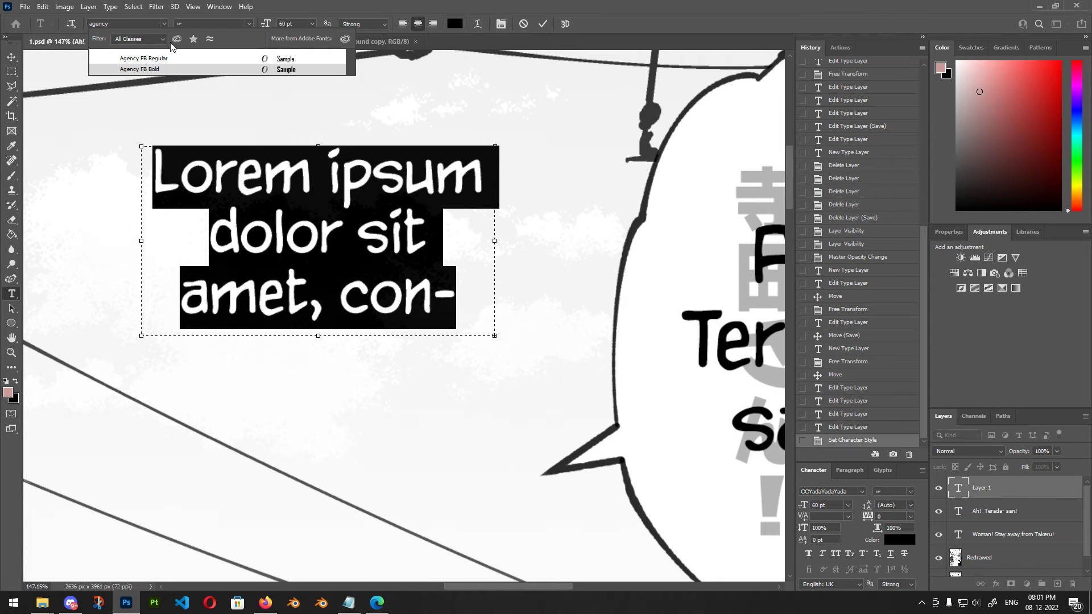
{"action": "key", "text": "Return"}
{"action": "left_click", "coordinate": [350, 240]}
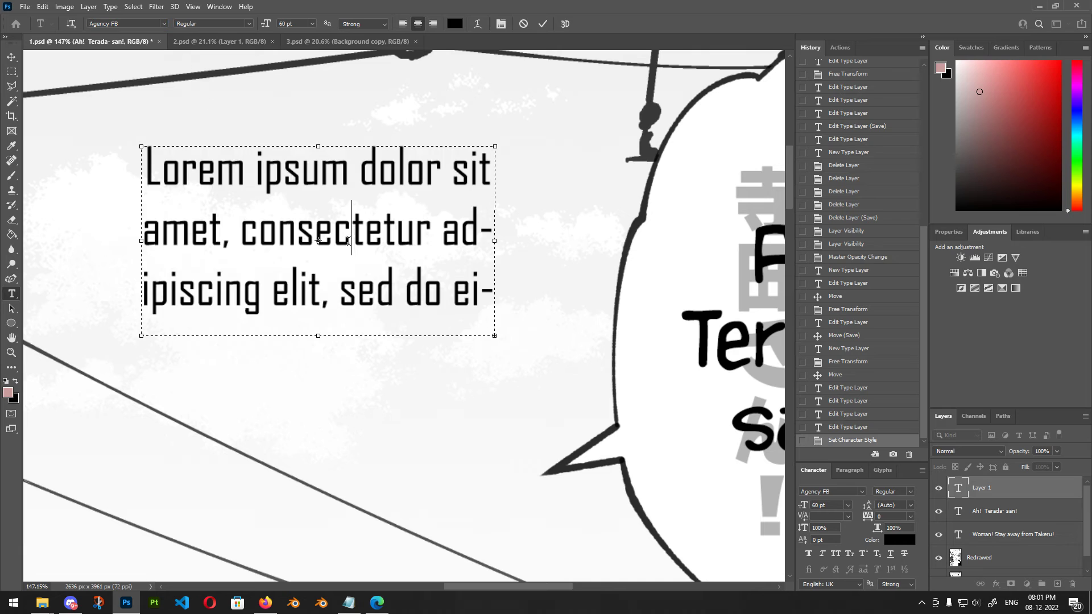
{"action": "key", "text": "ctrl+a"}
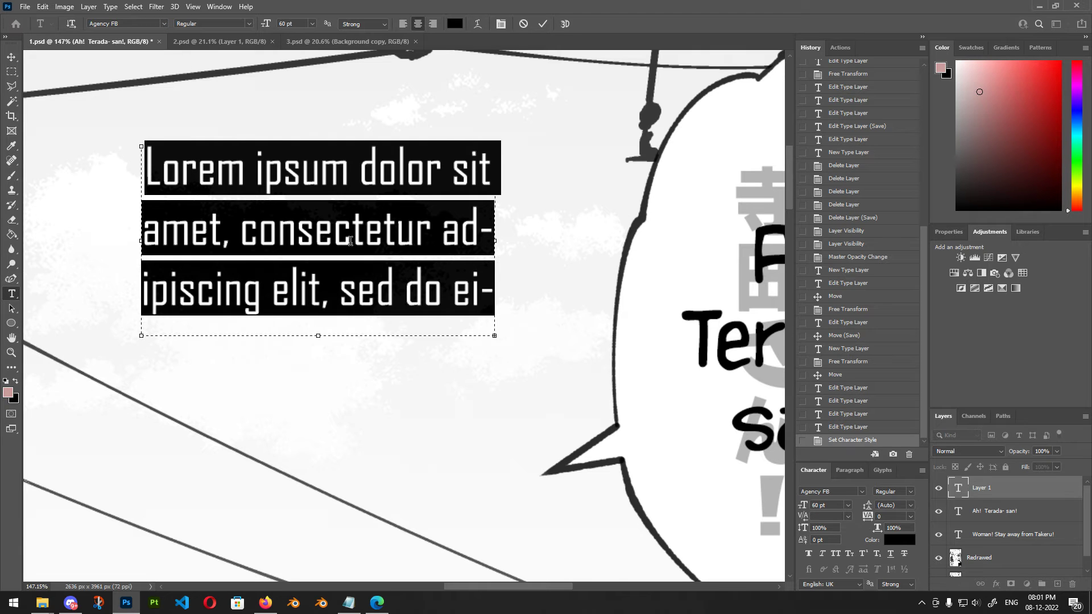
{"action": "type", "text": "Lo"}
{"action": "key", "text": "BackSpace"}
{"action": "key", "text": "BackSpace"}
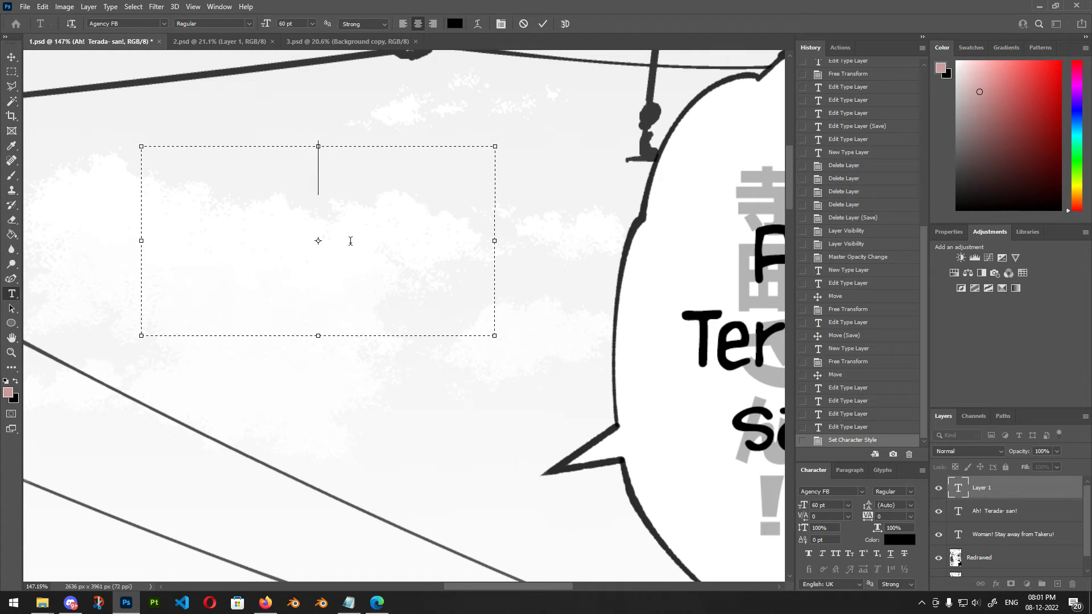
{"action": "type", "text": "Sample"}
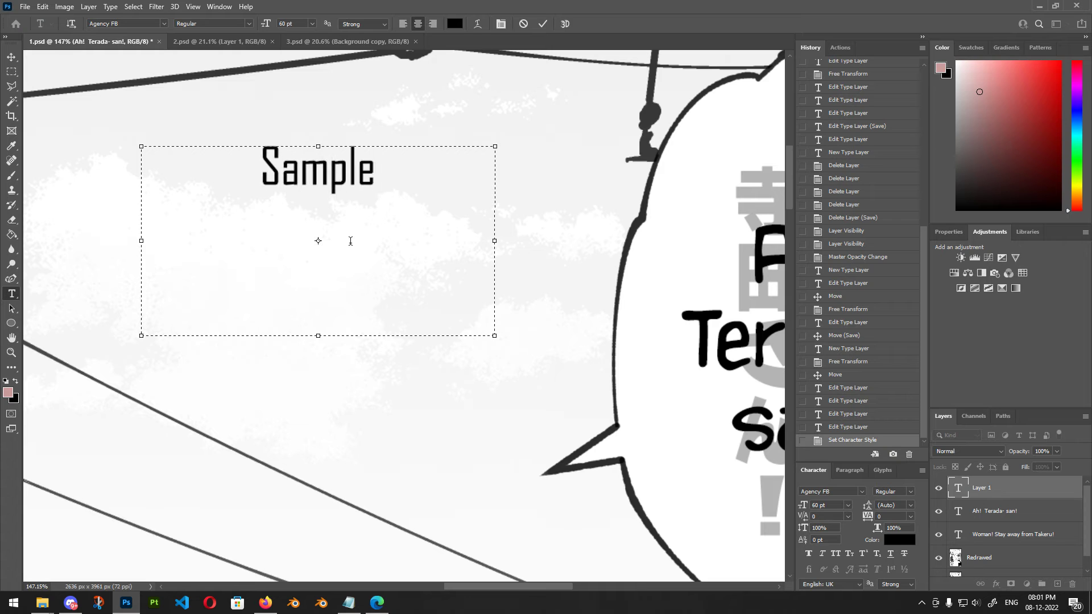
{"action": "type", "text": " Text"}
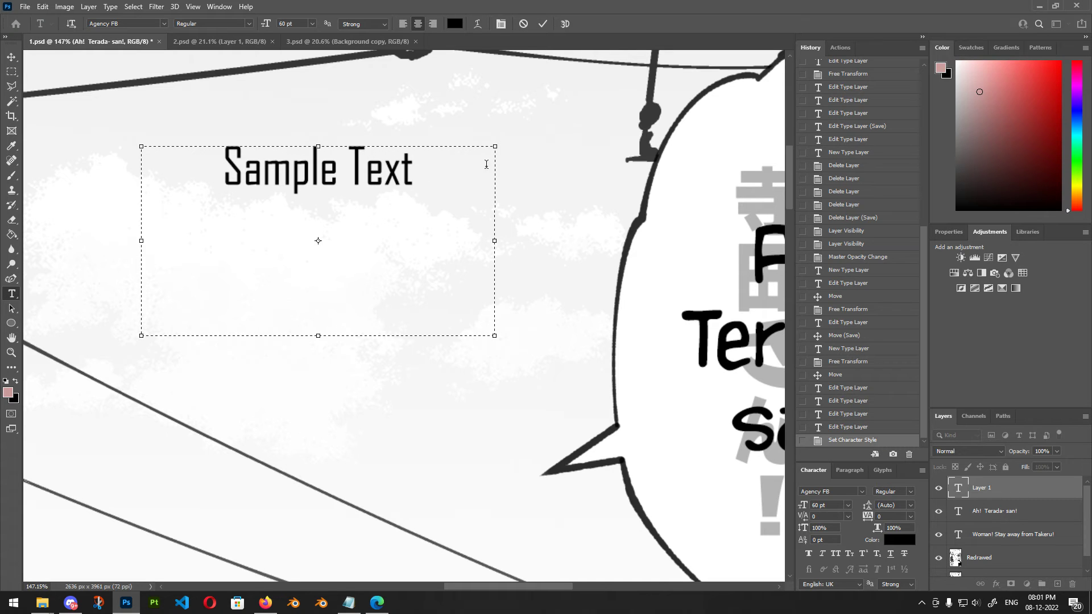
{"action": "left_click", "coordinate": [542, 23]}
Try small caps on the whole "Sample Text" and compare the size of its initial capitals with the other letters.
{"action": "scroll", "coordinate": [314, 157], "scroll_direction": "up", "scroll_amount": 5}
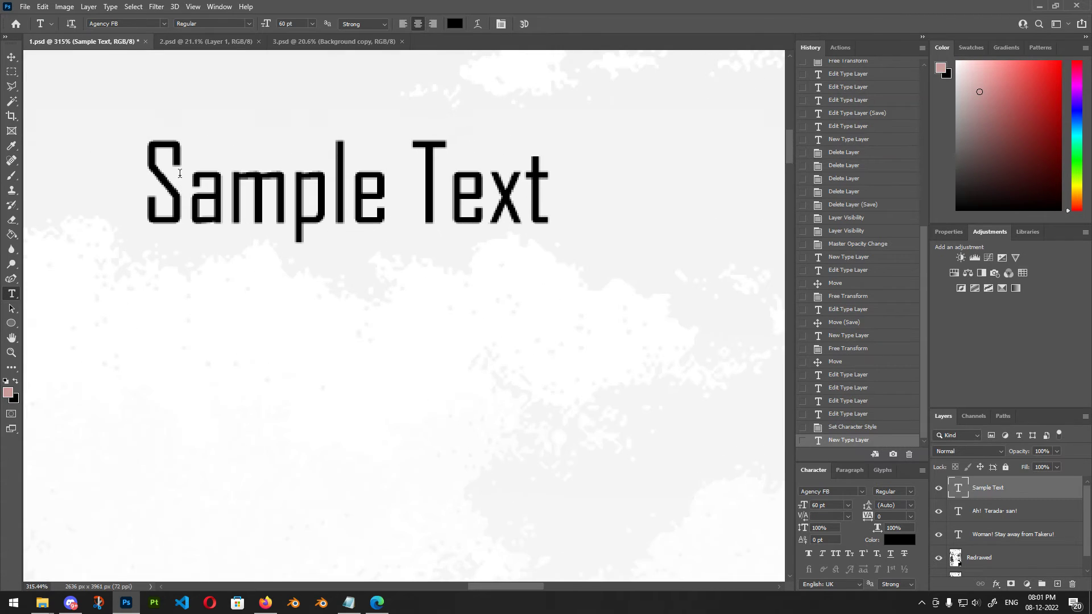
{"action": "left_click_drag", "start_coordinate": [171, 181], "coordinate": [140, 187]}
{"action": "left_click_drag", "start_coordinate": [450, 185], "coordinate": [402, 209]}
{"action": "key", "text": "ctrl+a"}
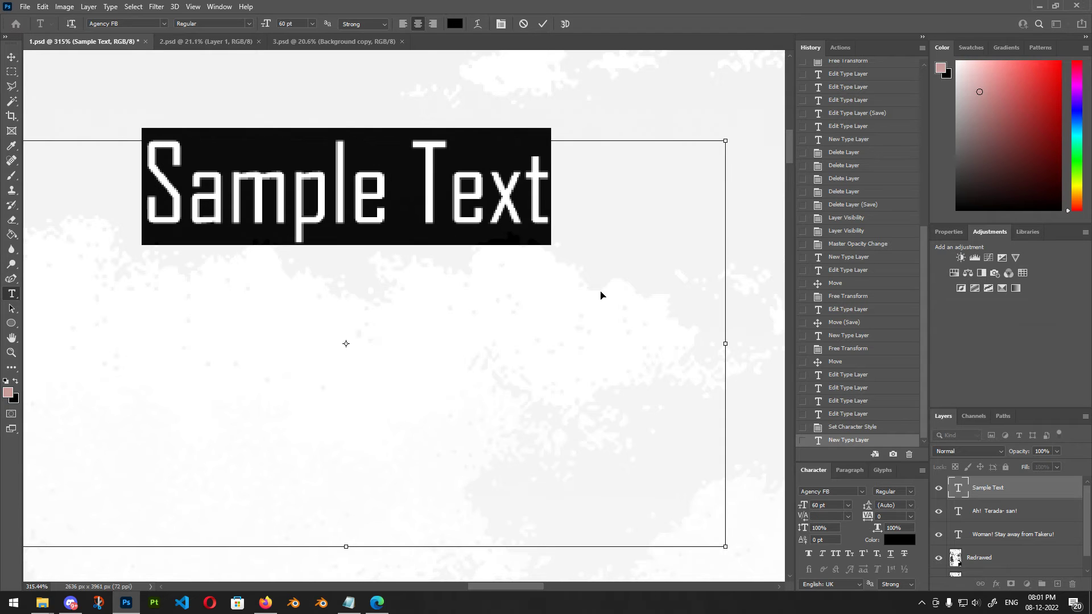
{"action": "left_click", "coordinate": [852, 555]}
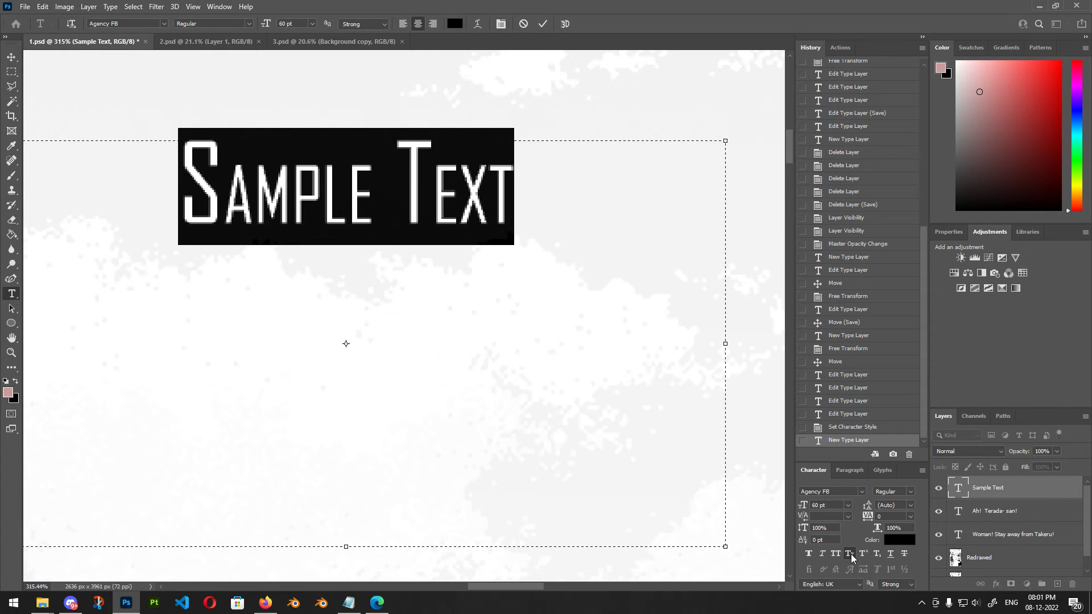
{"action": "left_click", "coordinate": [434, 185]}
{"action": "left_click", "coordinate": [501, 189]}
{"action": "left_click_drag", "start_coordinate": [501, 190], "coordinate": [147, 199]}
{"action": "left_click", "coordinate": [512, 197]}
{"action": "left_click_drag", "start_coordinate": [512, 198], "coordinate": [176, 197]}
{"action": "left_click", "coordinate": [431, 184]}
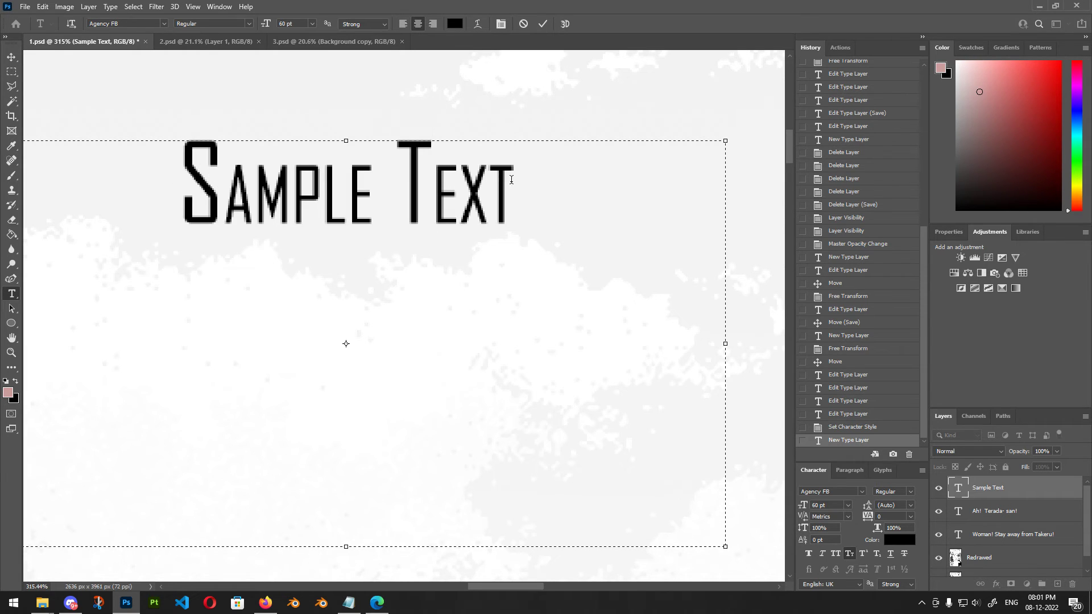
{"action": "left_click_drag", "start_coordinate": [510, 179], "coordinate": [146, 171]}
{"action": "left_click", "coordinate": [426, 180]}
Turn off small caps on "Sample Text" and delete the sample text layer.
{"action": "key", "text": "ctrl+a"}
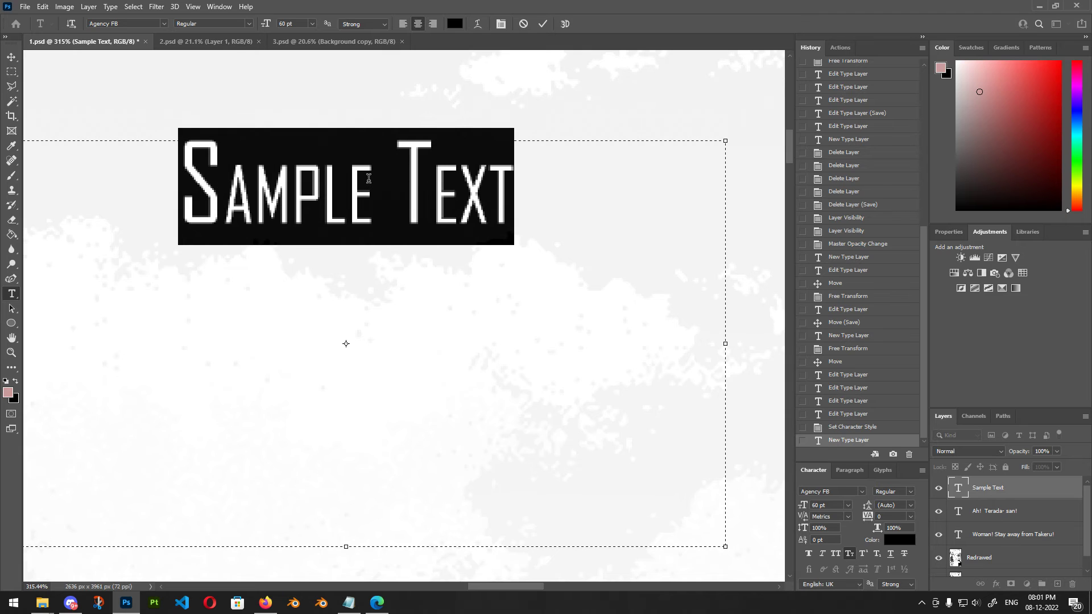
{"action": "left_click", "coordinate": [849, 554]}
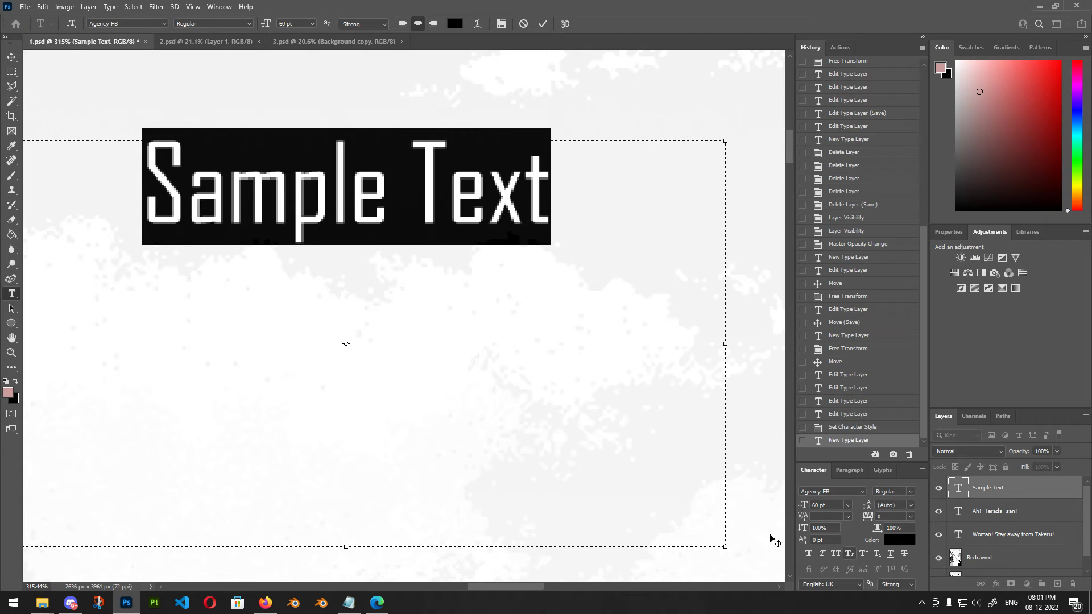
{"action": "left_click", "coordinate": [521, 188]}
{"action": "left_click", "coordinate": [522, 24]}
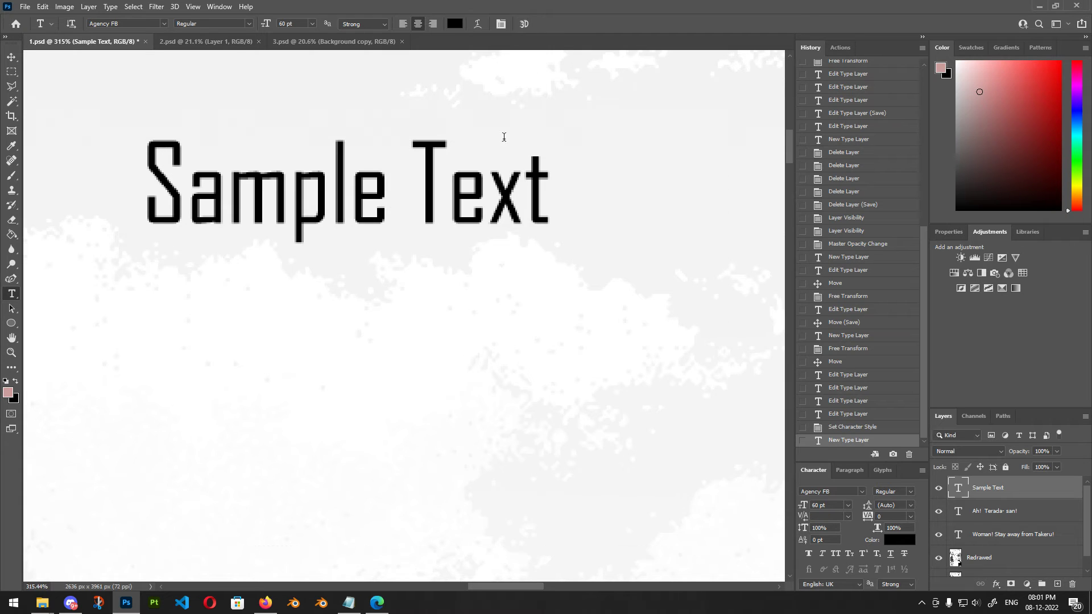
{"action": "key", "text": "Delete"}
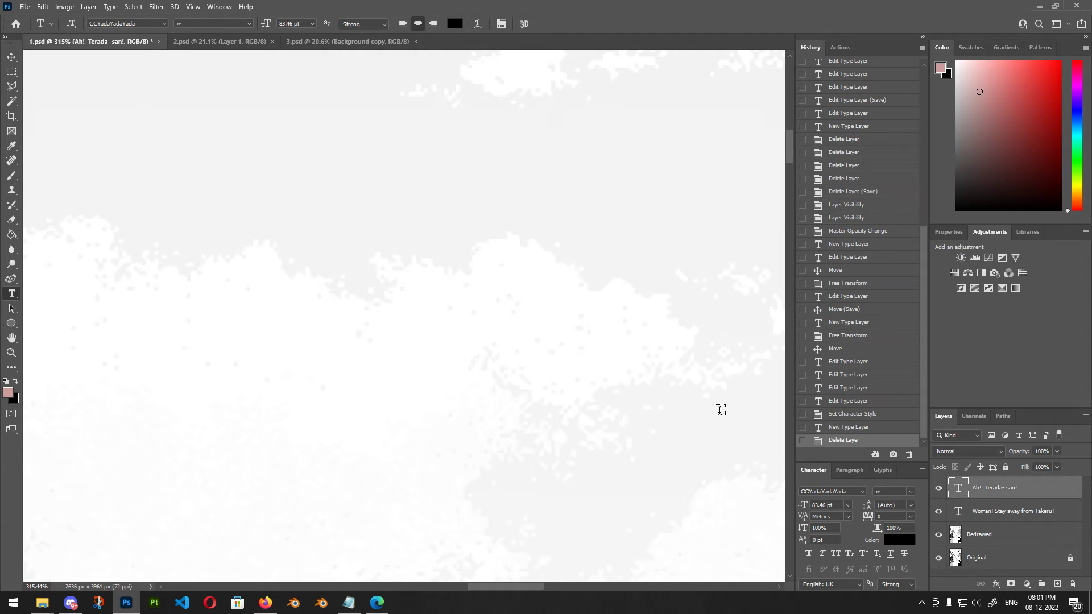
{"action": "scroll", "coordinate": [455, 293], "scroll_direction": "down", "scroll_amount": 8}
{"action": "scroll", "coordinate": [608, 165], "scroll_direction": "up", "scroll_amount": 4}
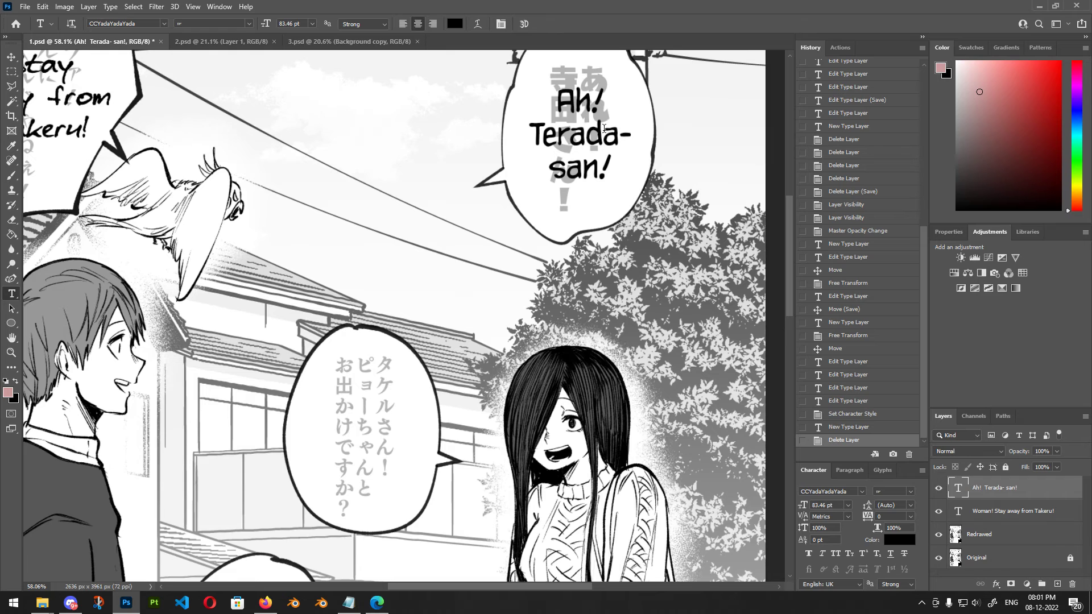
{"action": "scroll", "coordinate": [551, 156], "scroll_direction": "up", "scroll_amount": 2}
{"action": "left_click", "coordinate": [558, 161]}
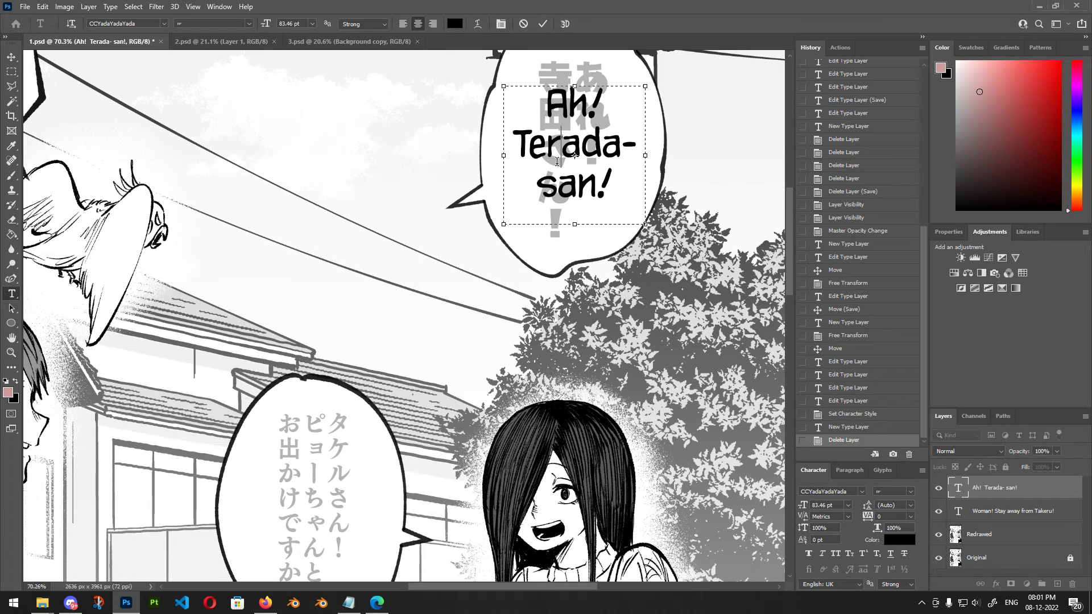
{"action": "left_click", "coordinate": [543, 24]}
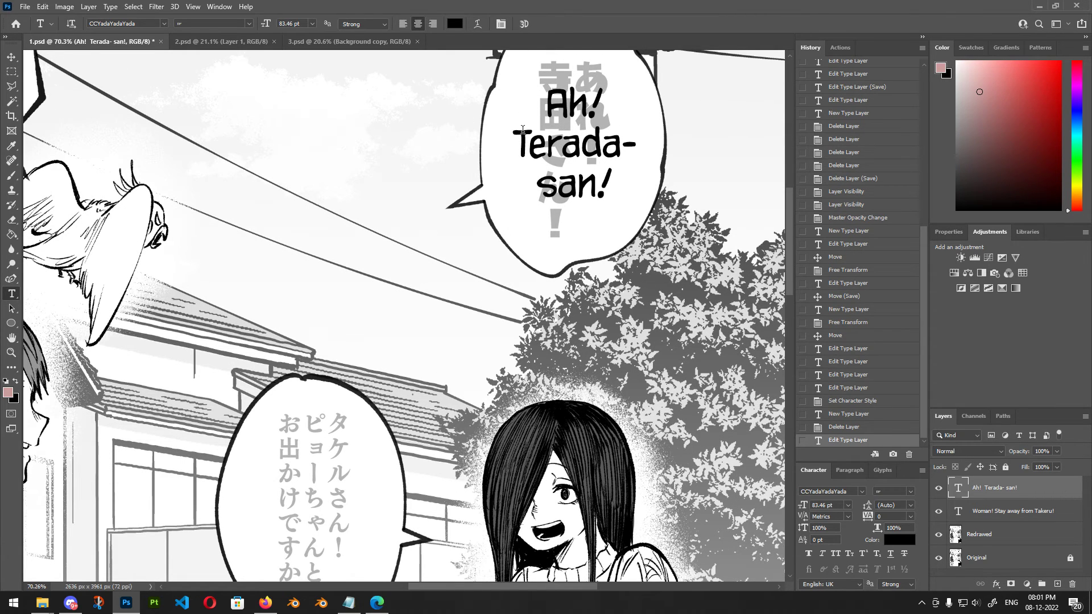
Copy the line "Takeru-san! Are you on a walk with Pyo-chan?" from the translation in Notepad and return to Photoshop.
{"action": "scroll", "coordinate": [515, 271], "scroll_direction": "down", "scroll_amount": 6}
{"action": "scroll", "coordinate": [466, 271], "scroll_direction": "up", "scroll_amount": 7}
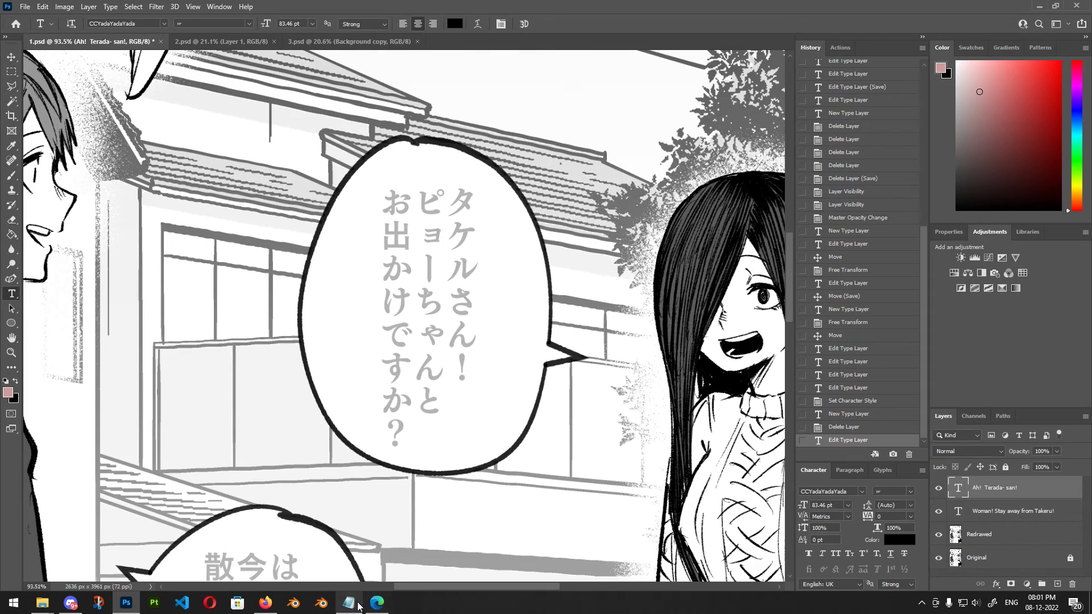
{"action": "left_click", "coordinate": [358, 606]}
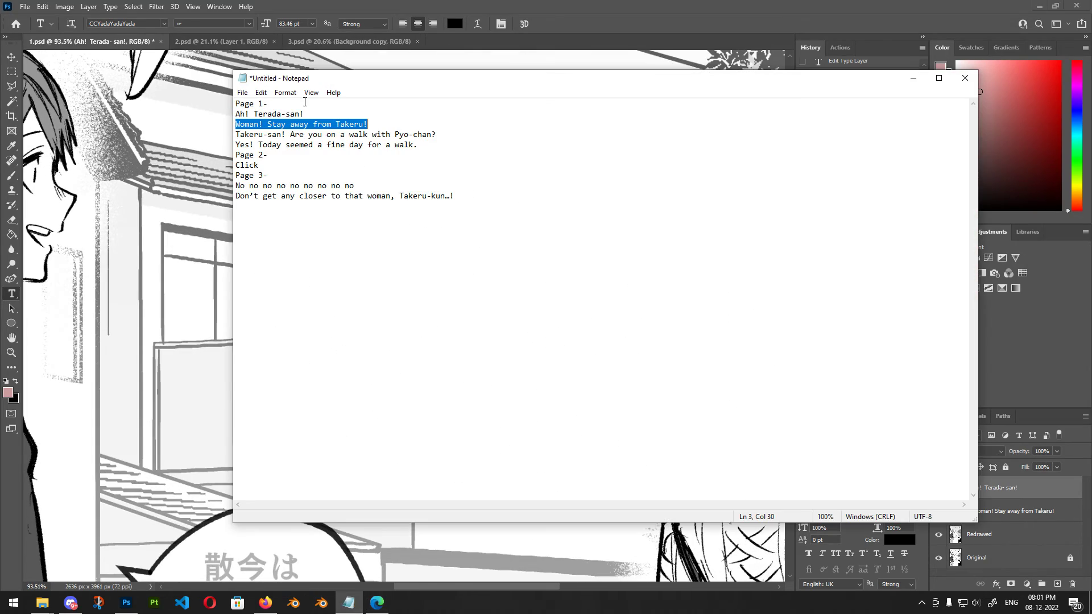
{"action": "left_click_drag", "start_coordinate": [237, 137], "coordinate": [439, 136]}
{"action": "key", "text": "ctrl+c"}
{"action": "left_click", "coordinate": [591, 5]}
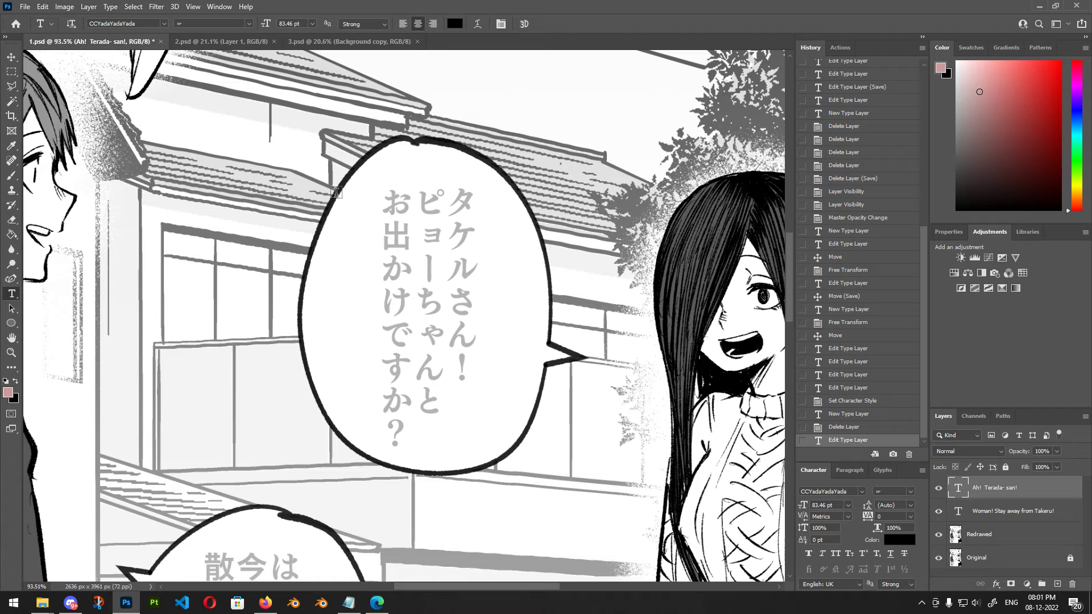
Paste the copied line into a new text box about 328 by 486 px in the middle bubble, breaking the line before the question mark.
{"action": "left_click_drag", "start_coordinate": [336, 192], "coordinate": [515, 453]}
{"action": "key", "text": "ctrl+v"}
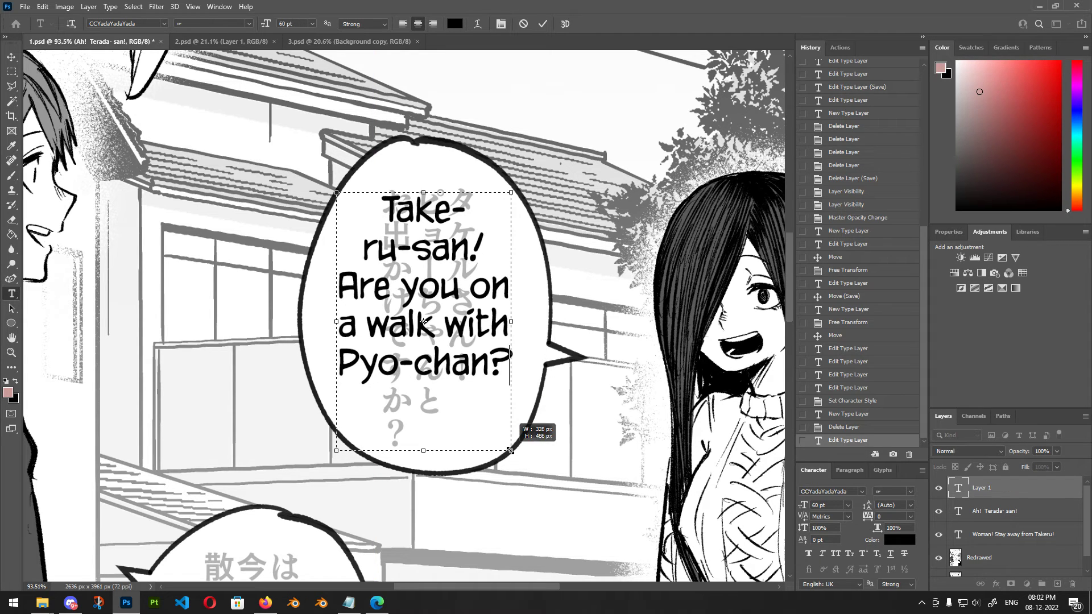
{"action": "left_click", "coordinate": [491, 369]}
{"action": "key", "text": "Return"}
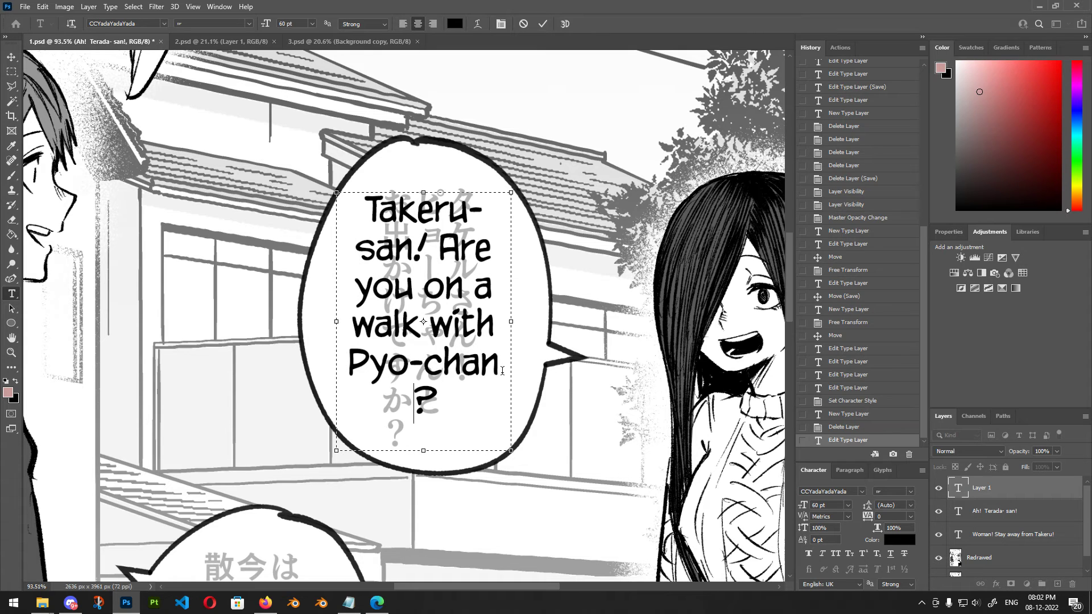
{"action": "left_click", "coordinate": [544, 25]}
Scale the "Takeru-san! Are you on a walk with Pyo-chan?" text to about 92.5% and center it in its bubble.
{"action": "key", "text": "v"}
{"action": "left_click_drag", "start_coordinate": [480, 330], "coordinate": [484, 334]}
{"action": "key", "text": "ctrl+t"}
{"action": "left_click_drag", "start_coordinate": [515, 456], "coordinate": [498, 435]}
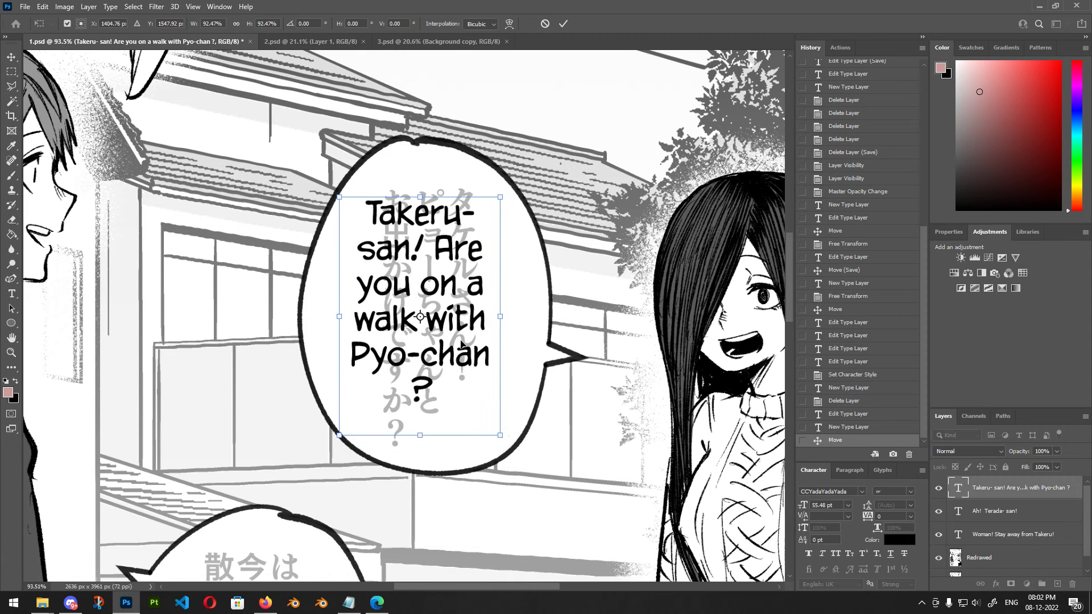
{"action": "left_click_drag", "start_coordinate": [458, 342], "coordinate": [467, 358]}
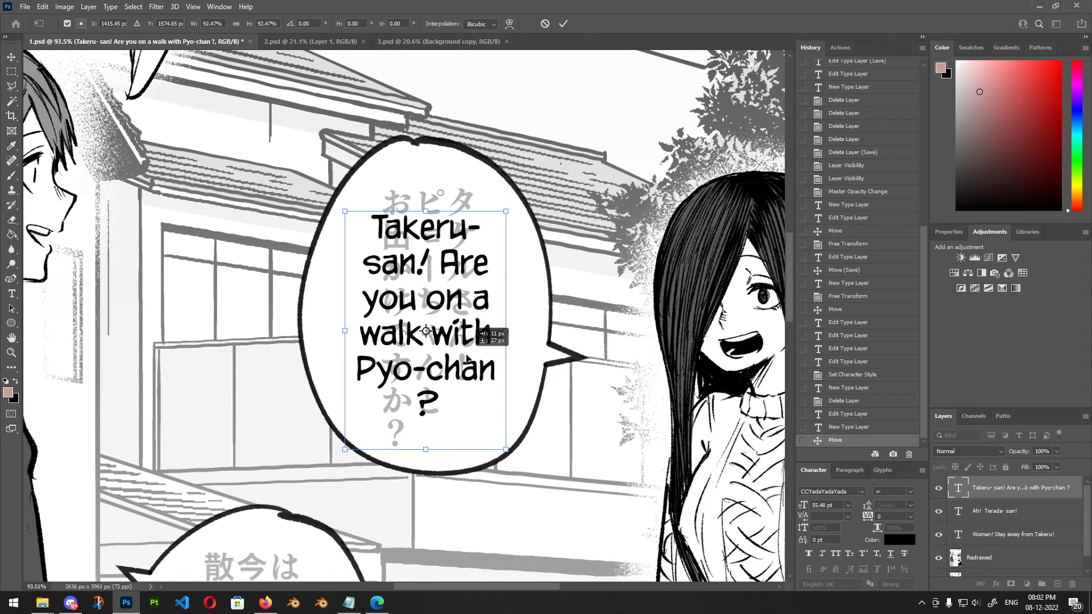
{"action": "left_click", "coordinate": [563, 24]}
Examine how the "Takeru-san! Are you on a walk with Pyo-chan?" text sits within its bubble.
{"action": "scroll", "coordinate": [435, 199], "scroll_direction": "up", "scroll_amount": 3}
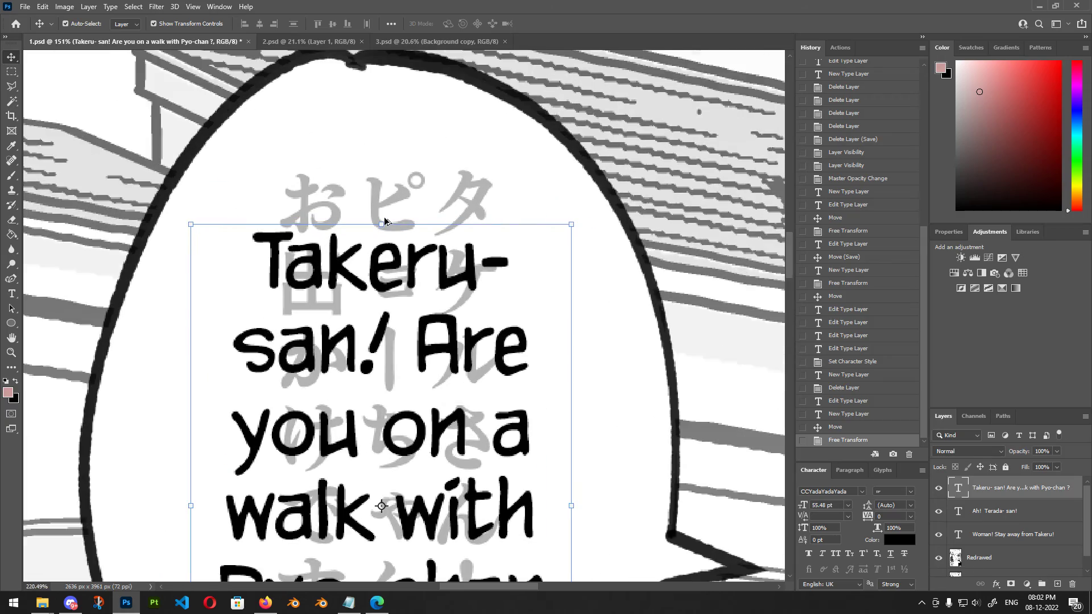
{"action": "scroll", "coordinate": [413, 169], "scroll_direction": "down", "scroll_amount": 4}
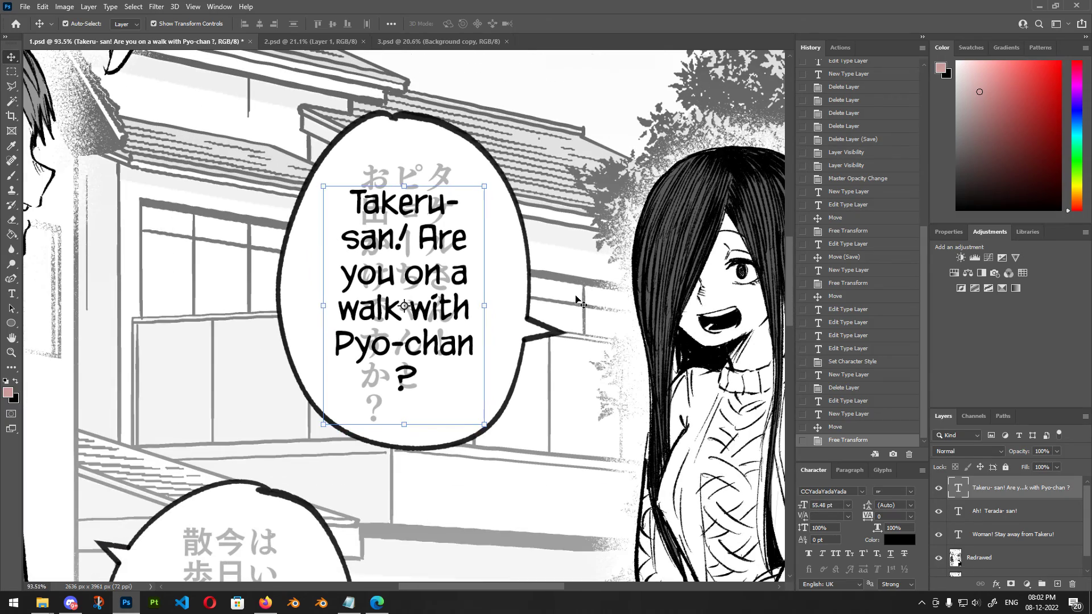
{"action": "left_click", "coordinate": [489, 196]}
{"action": "scroll", "coordinate": [489, 196], "scroll_direction": "down", "scroll_amount": 2}
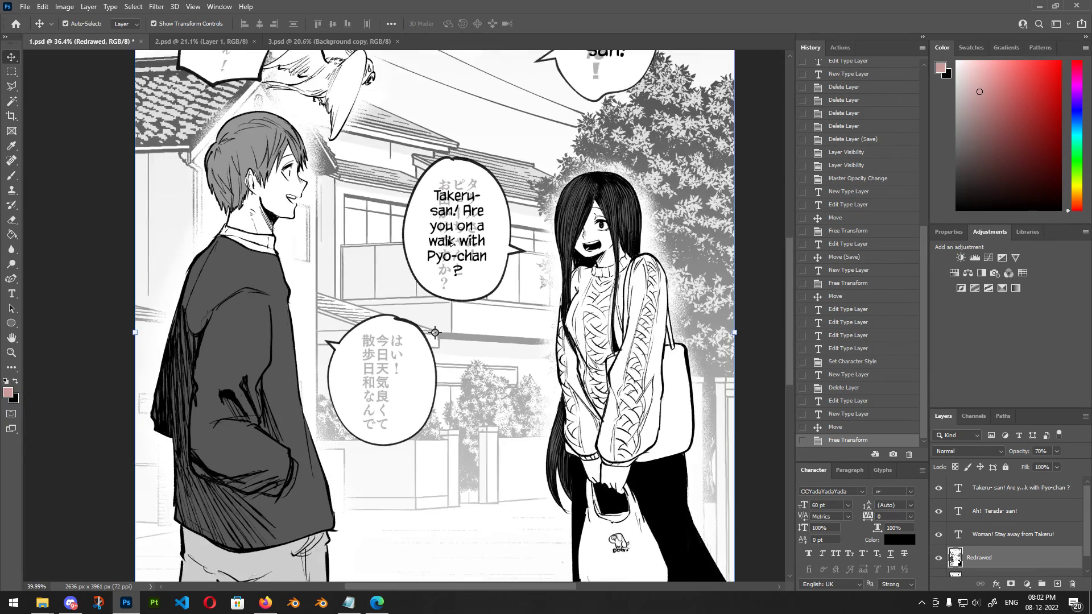
{"action": "scroll", "coordinate": [482, 211], "scroll_direction": "up", "scroll_amount": 1}
{"action": "scroll", "coordinate": [483, 211], "scroll_direction": "up", "scroll_amount": 4}
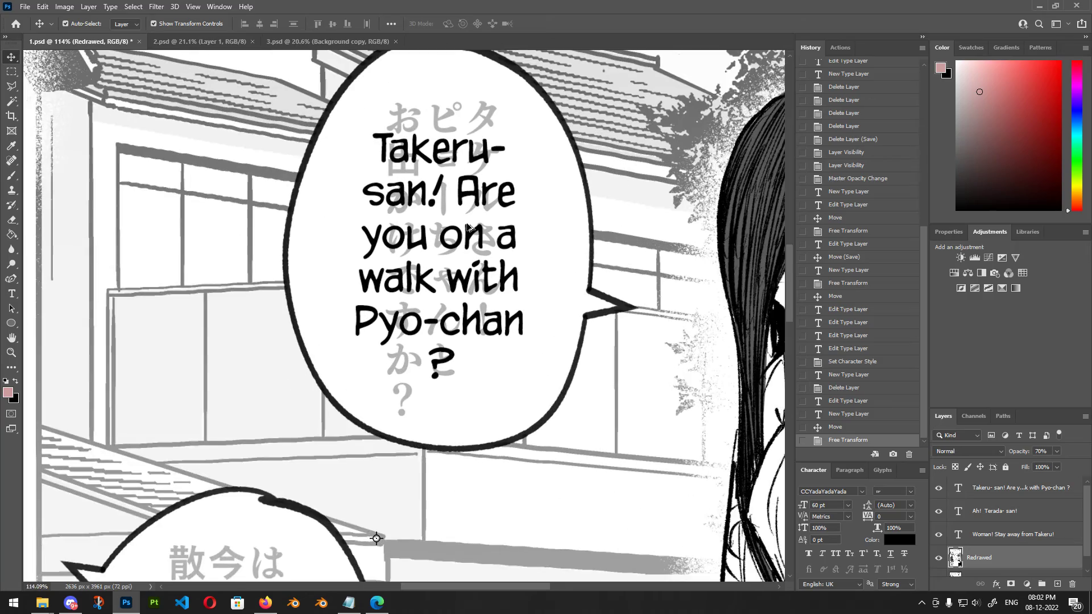
{"action": "scroll", "coordinate": [466, 228], "scroll_direction": "down", "scroll_amount": 6}
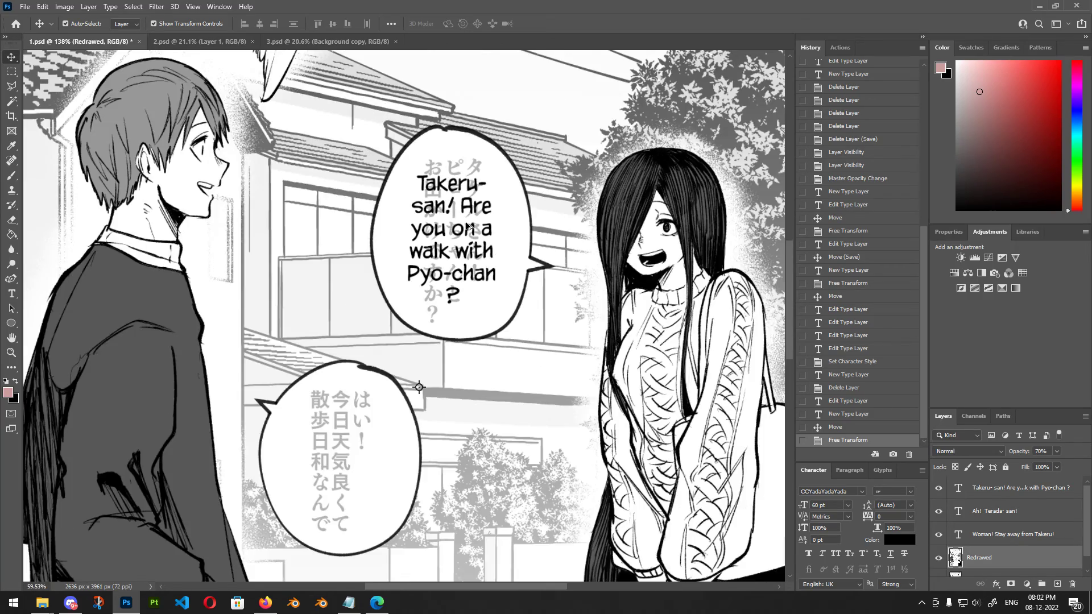
Copy the line "Yes! Today seemed a fine day for a walk." from the translation in Notepad and return to Photoshop.
{"action": "scroll", "coordinate": [426, 292], "scroll_direction": "up", "scroll_amount": 4}
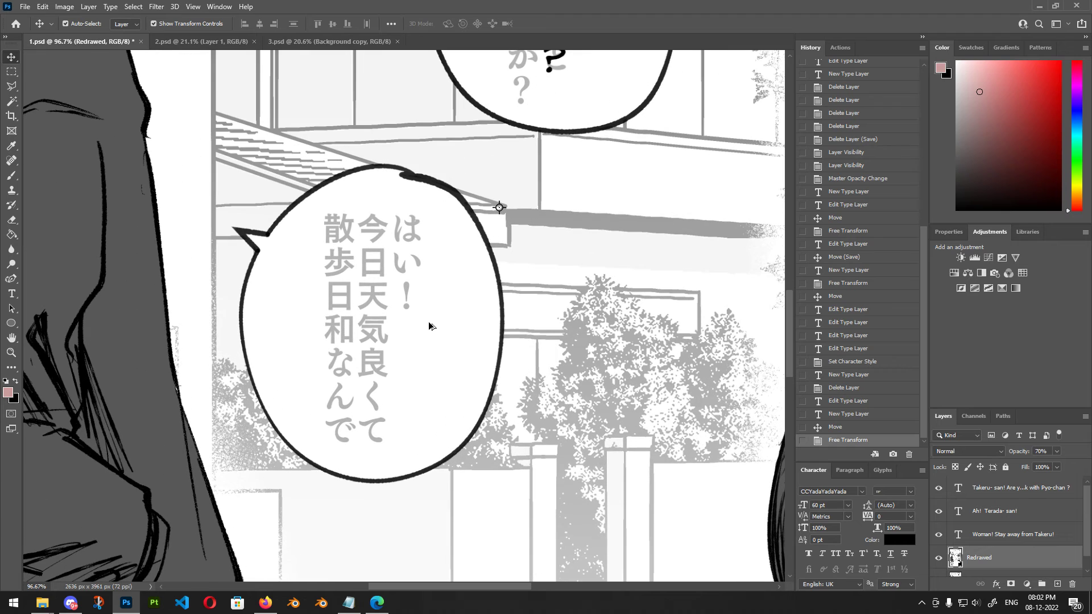
{"action": "left_click", "coordinate": [348, 603]}
{"action": "left_click_drag", "start_coordinate": [449, 144], "coordinate": [235, 145]}
{"action": "key", "text": "ctrl+c"}
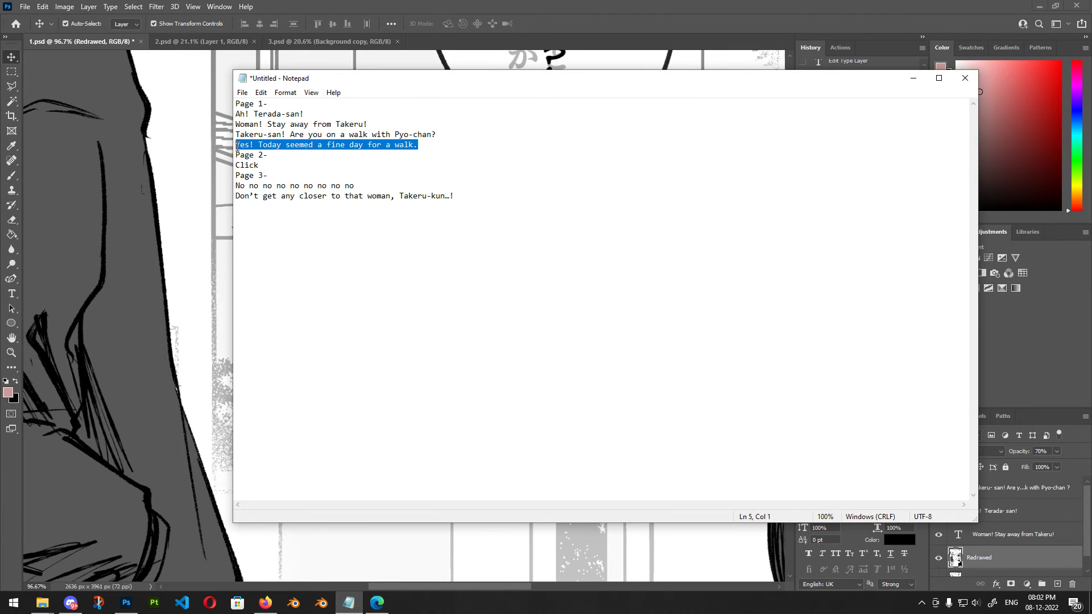
{"action": "left_click", "coordinate": [553, 52]}
Paste "Yes! Today seemed a fine day for a walk." into a new text box filling most of the lower bubble.
{"action": "key", "text": "t"}
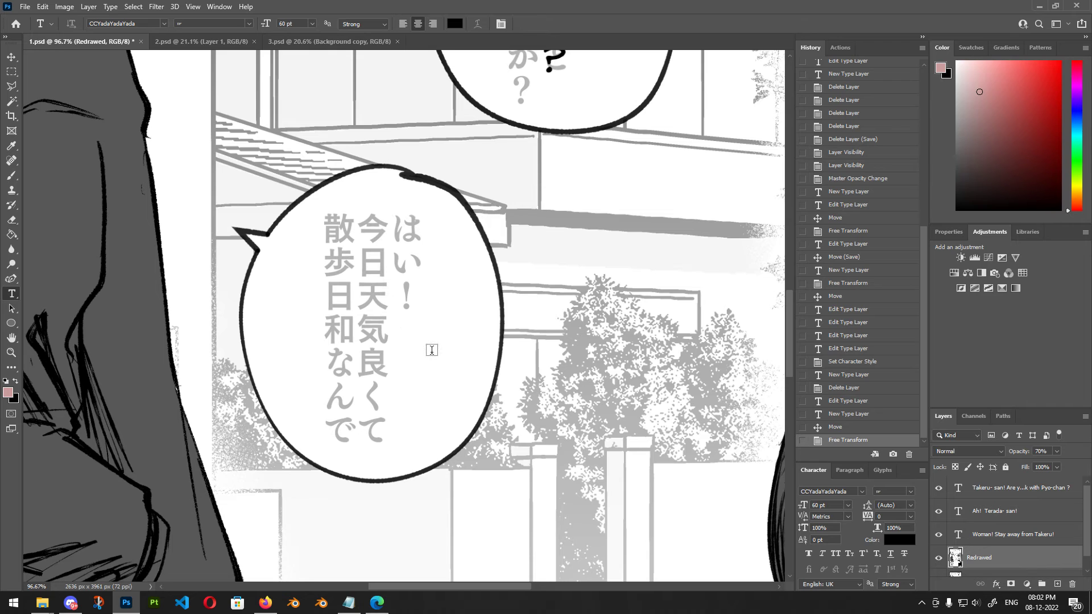
{"action": "scroll", "coordinate": [415, 441], "scroll_direction": "up", "scroll_amount": 2}
{"action": "left_click_drag", "start_coordinate": [261, 128], "coordinate": [476, 458]}
{"action": "key", "text": "ctrl+v"}
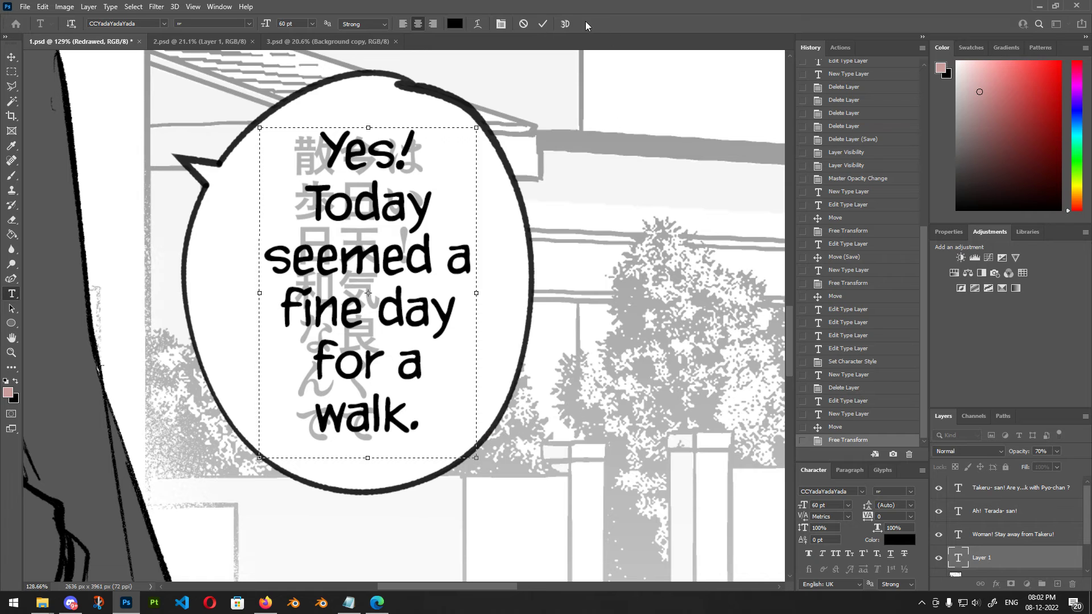
{"action": "key", "text": "ctrl+Return"}
Scale the "Yes! Today seemed a fine day for a walk." text to about 89.35% and center it in its bubble.
{"action": "key", "text": "v"}
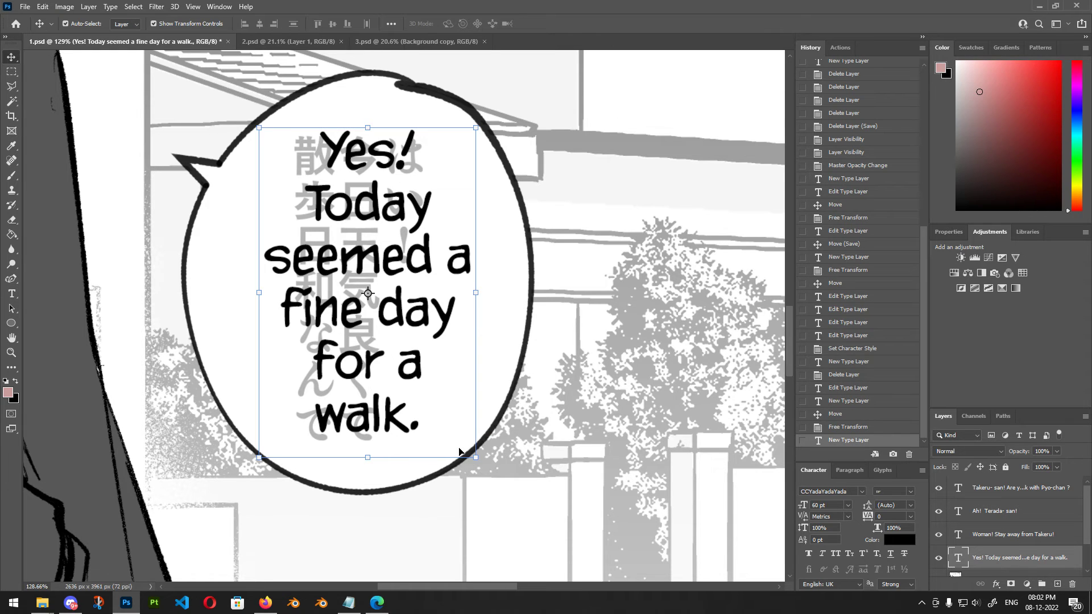
{"action": "left_click_drag", "start_coordinate": [475, 457], "coordinate": [455, 425]}
{"action": "left_click_drag", "start_coordinate": [408, 270], "coordinate": [405, 294]}
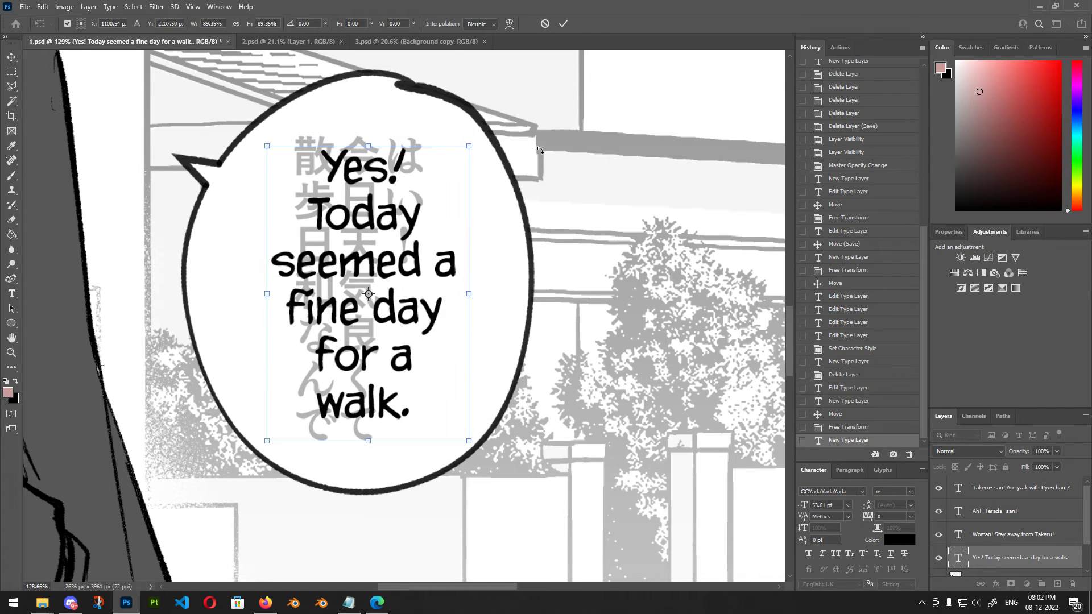
{"action": "left_click", "coordinate": [565, 24]}
{"action": "left_click", "coordinate": [432, 156]}
Examine how the four typeset bubbles look together on the page, both up close and as a whole.
{"action": "scroll", "coordinate": [390, 176], "scroll_direction": "down", "scroll_amount": 13}
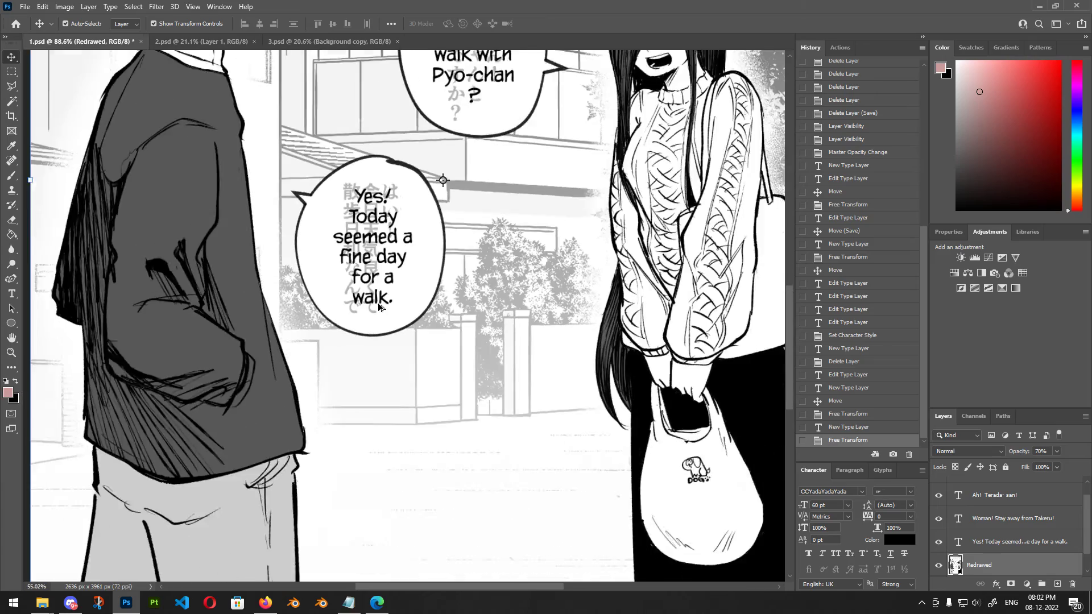
{"action": "scroll", "coordinate": [382, 336], "scroll_direction": "down", "scroll_amount": 5}
{"action": "scroll", "coordinate": [418, 215], "scroll_direction": "up", "scroll_amount": 5}
{"action": "scroll", "coordinate": [438, 305], "scroll_direction": "down", "scroll_amount": 5}
{"action": "scroll", "coordinate": [432, 243], "scroll_direction": "up", "scroll_amount": 5}
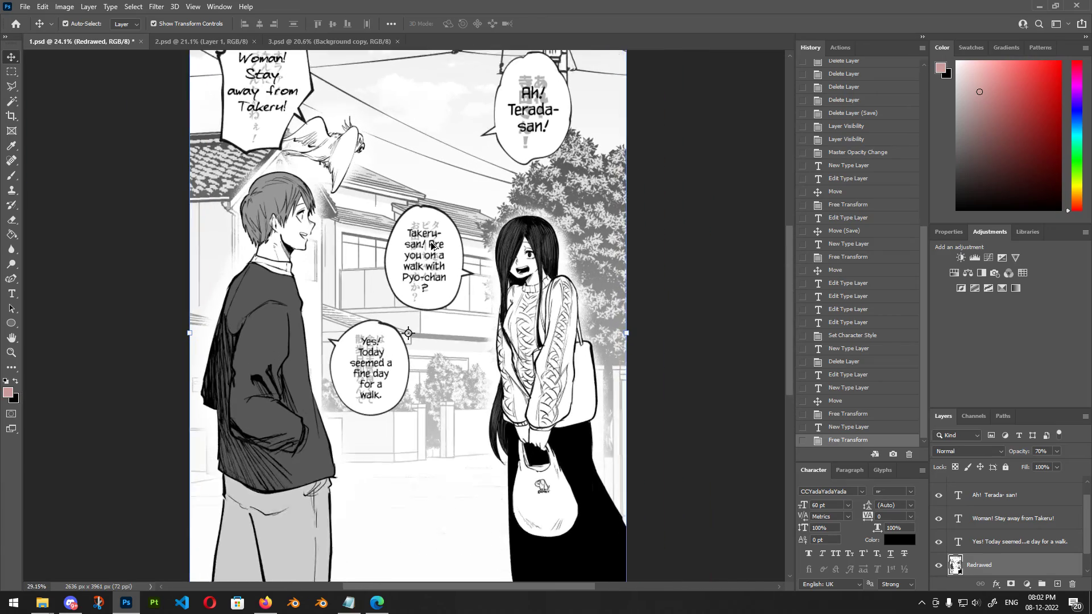
{"action": "scroll", "coordinate": [432, 244], "scroll_direction": "up", "scroll_amount": 3}
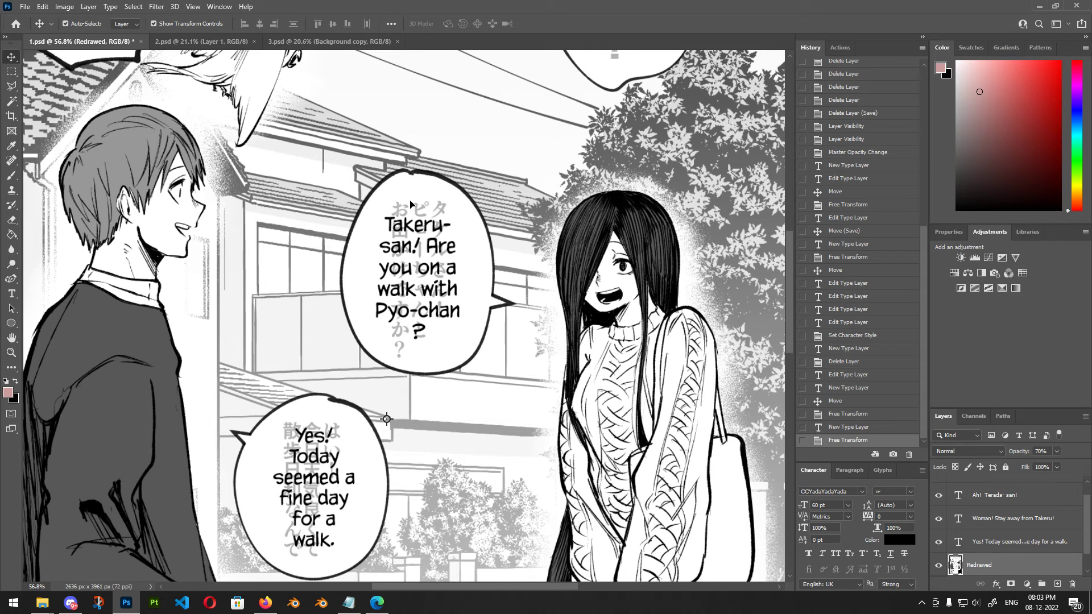
{"action": "scroll", "coordinate": [402, 165], "scroll_direction": "down", "scroll_amount": 4}
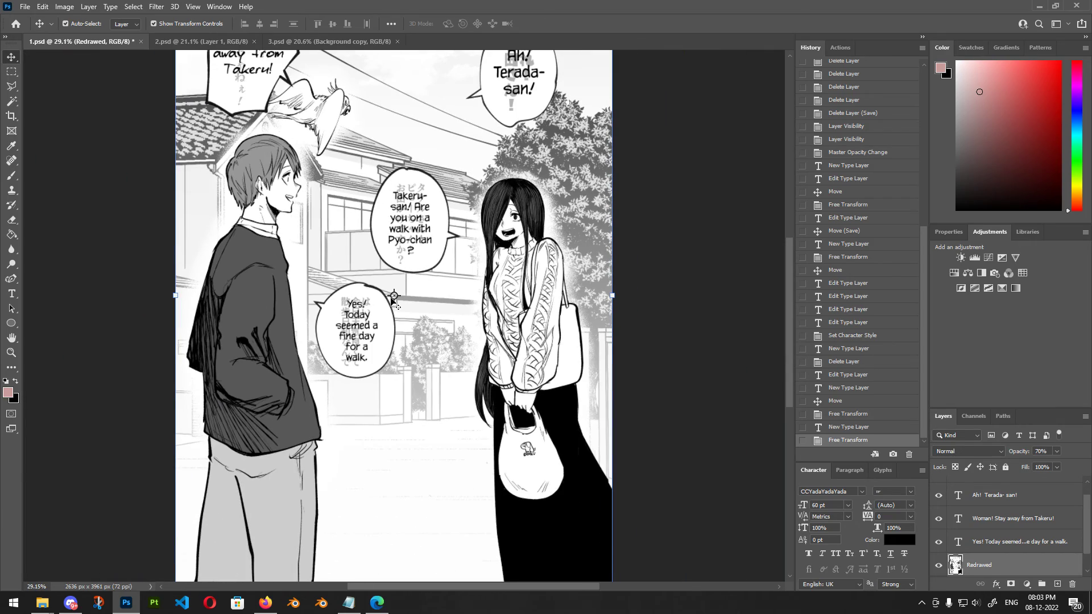
{"action": "scroll", "coordinate": [393, 264], "scroll_direction": "up", "scroll_amount": 4}
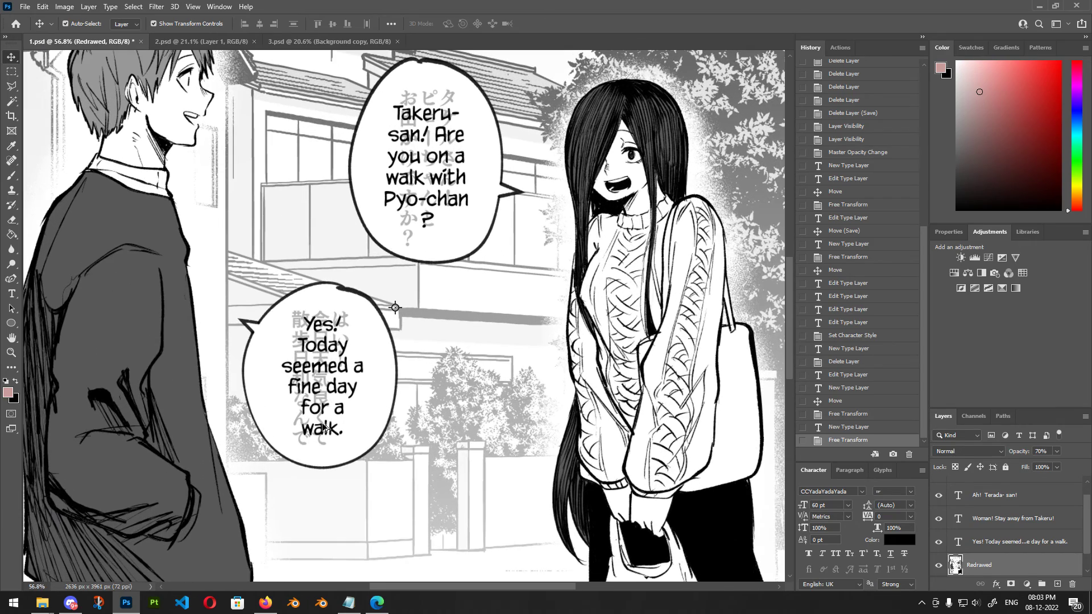
{"action": "scroll", "coordinate": [375, 350], "scroll_direction": "down", "scroll_amount": 5}
{"action": "scroll", "coordinate": [376, 349], "scroll_direction": "up", "scroll_amount": 3}
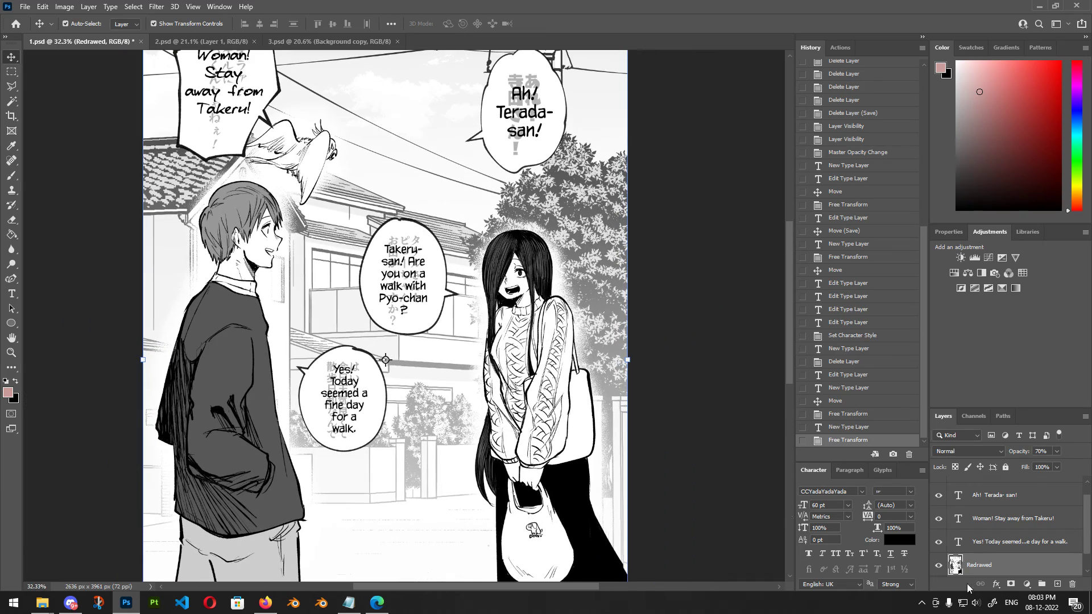
{"action": "scroll", "coordinate": [506, 389], "scroll_direction": "down", "scroll_amount": 1}
{"action": "scroll", "coordinate": [506, 390], "scroll_direction": "down", "scroll_amount": 1}
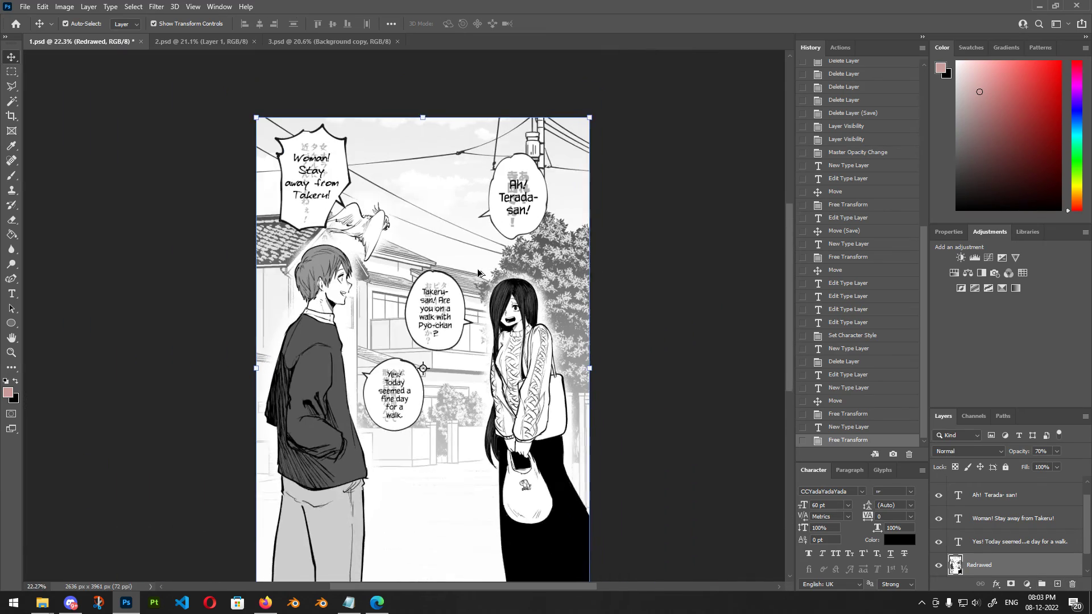
{"action": "scroll", "coordinate": [478, 273], "scroll_direction": "up", "scroll_amount": 2}
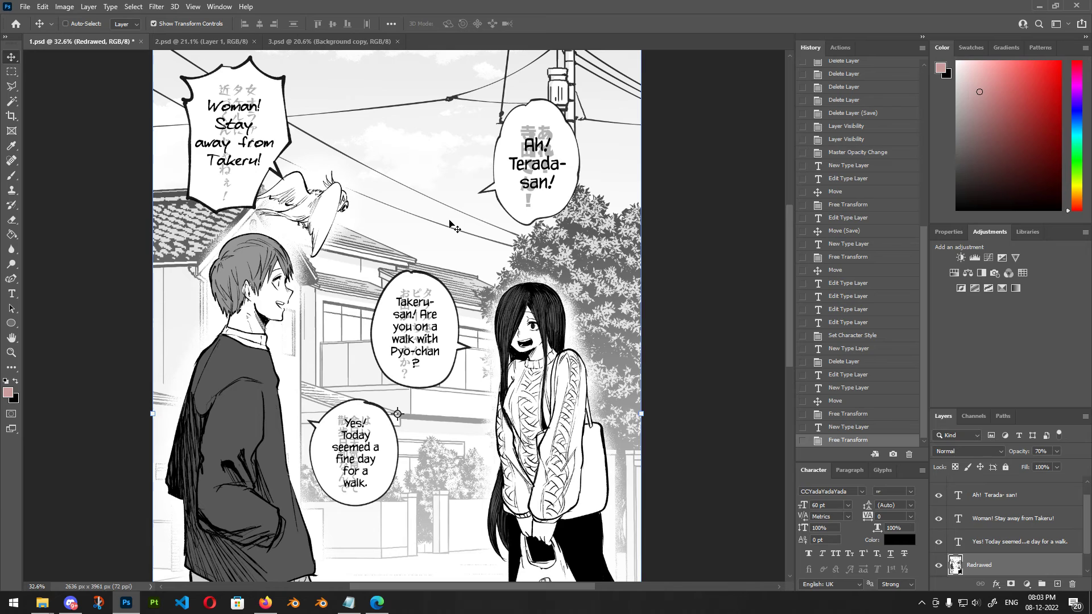
Save the page, raise the Redrawed layer's opacity to 100%, and save again.
{"action": "key", "text": "ctrl+s"}
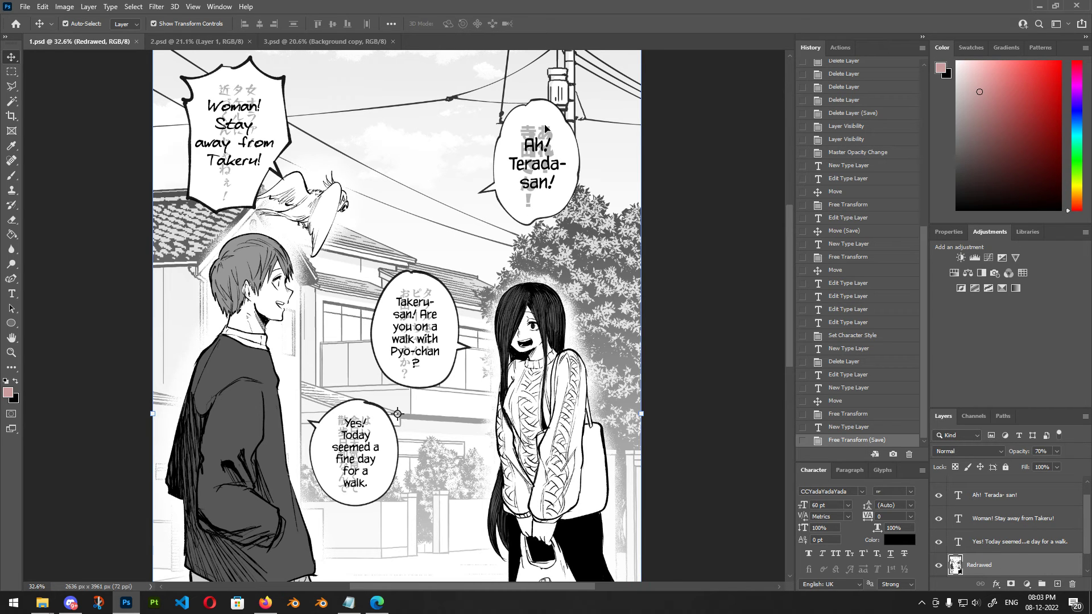
{"action": "scroll", "coordinate": [541, 117], "scroll_direction": "up", "scroll_amount": 5}
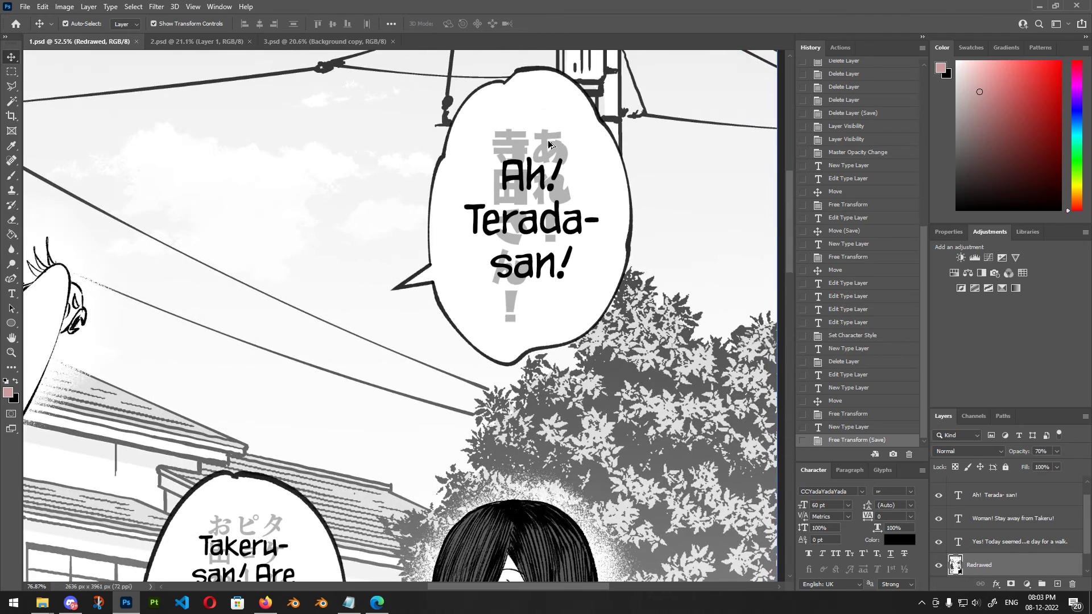
{"action": "scroll", "coordinate": [983, 552], "scroll_direction": "down", "scroll_amount": 1}
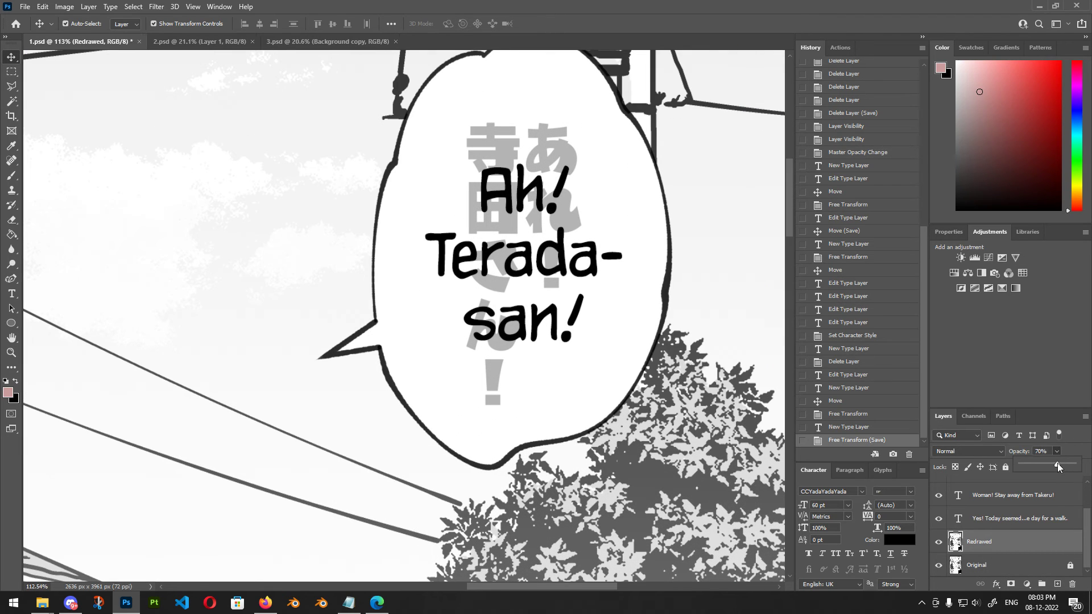
{"action": "left_click_drag", "start_coordinate": [1057, 463], "coordinate": [1088, 468]}
{"action": "key", "text": "ctrl+s"}
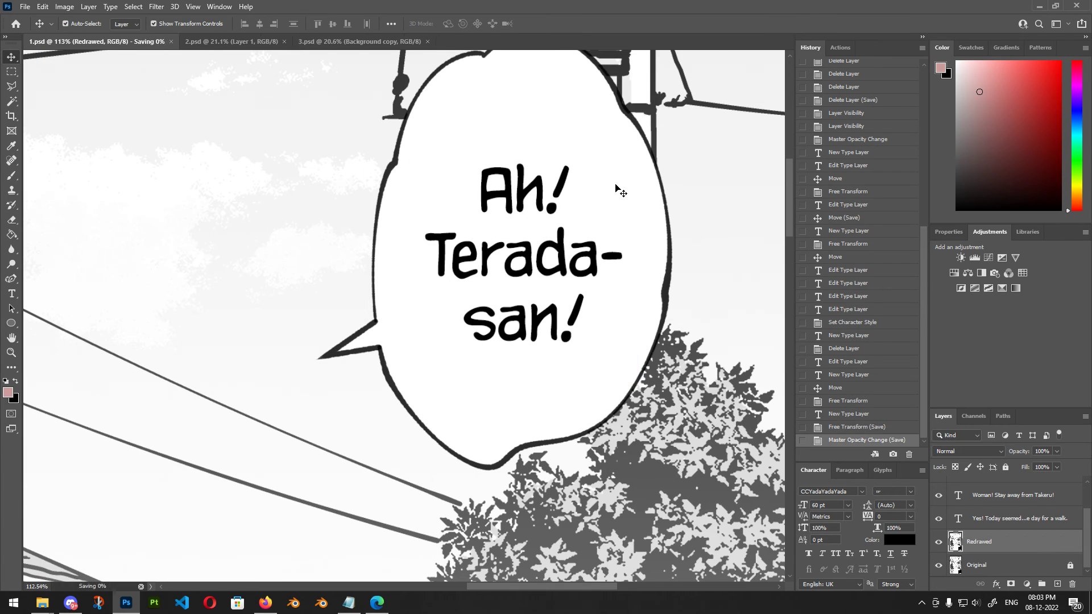
Demonstrate opacity changes on the Redrawed layer by setting 90%, 50%, 40%, 10%, 90%, 10%, 0% and 11%.
{"action": "scroll", "coordinate": [618, 184], "scroll_direction": "down", "scroll_amount": 5}
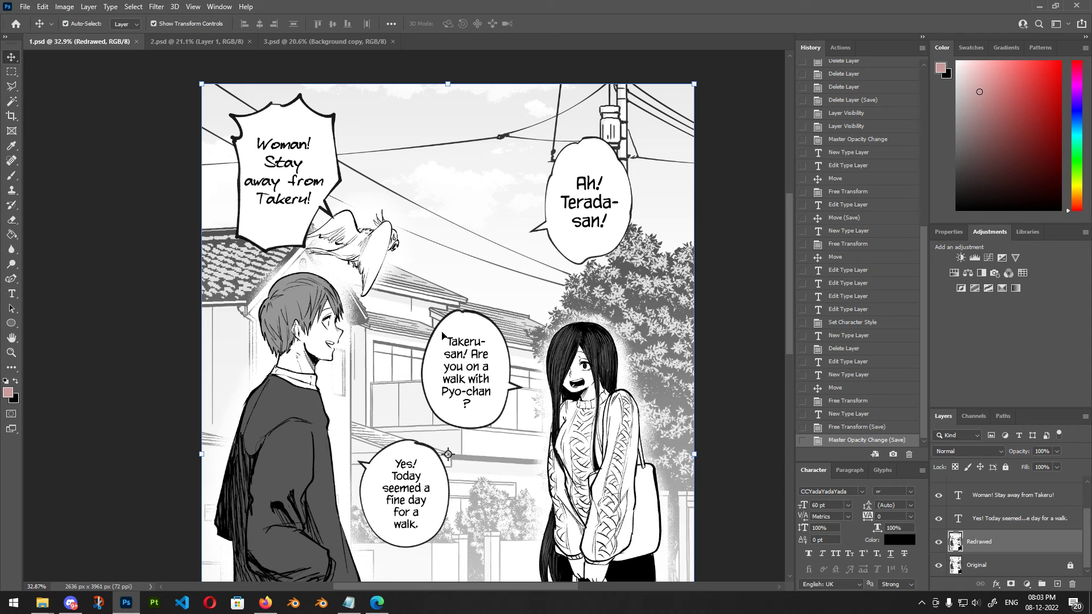
{"action": "key", "text": "9"}
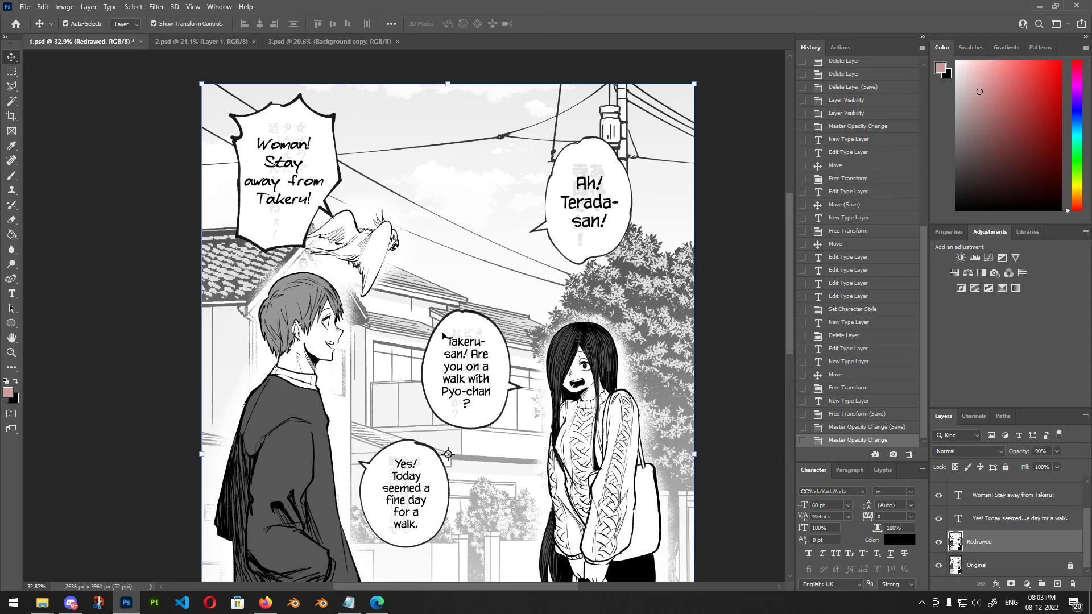
{"action": "key", "text": "5"}
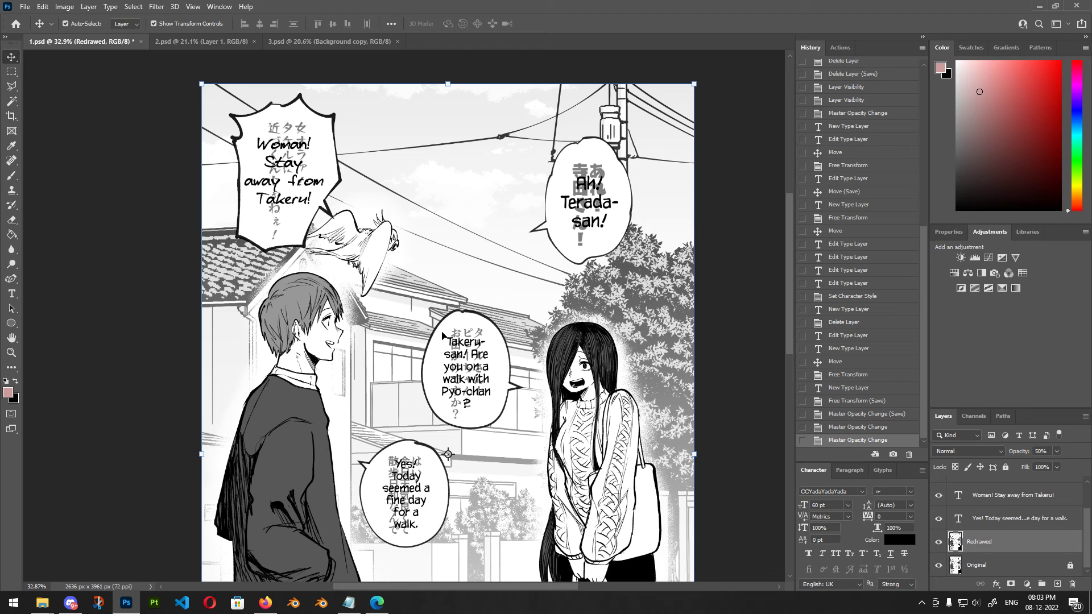
{"action": "key", "text": "4"}
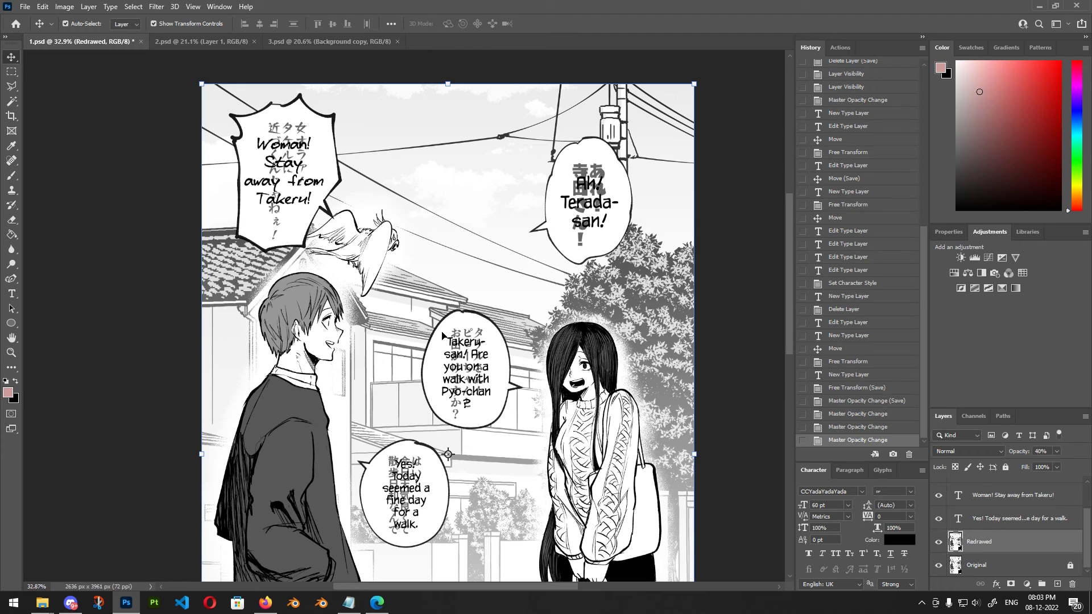
{"action": "key", "text": "1"}
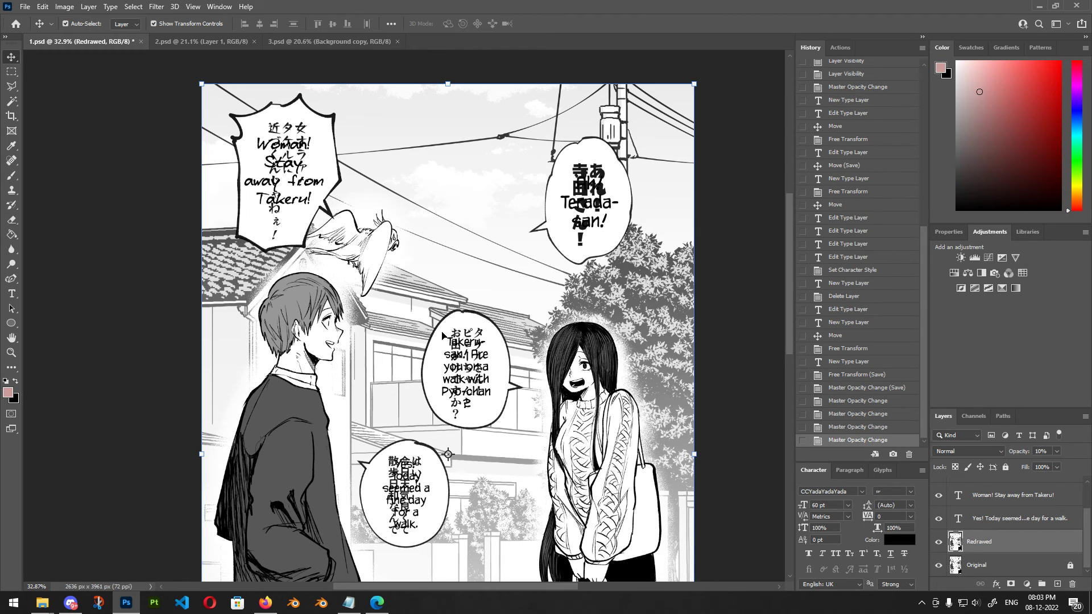
{"action": "key", "text": "9"}
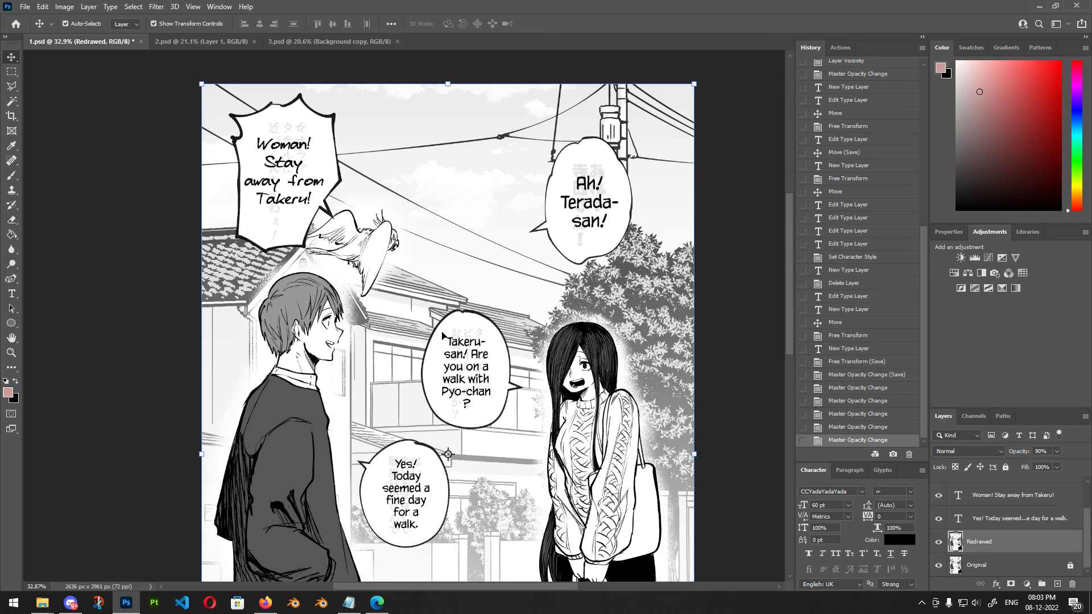
{"action": "key", "text": "1"}
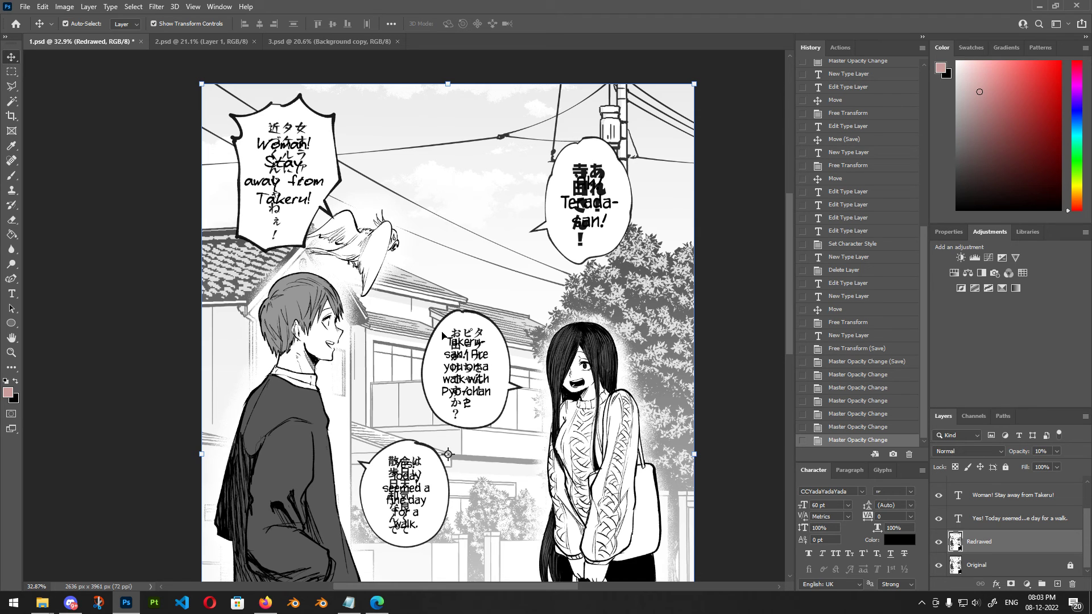
{"action": "key", "text": "0"}
{"action": "key", "text": "0"}
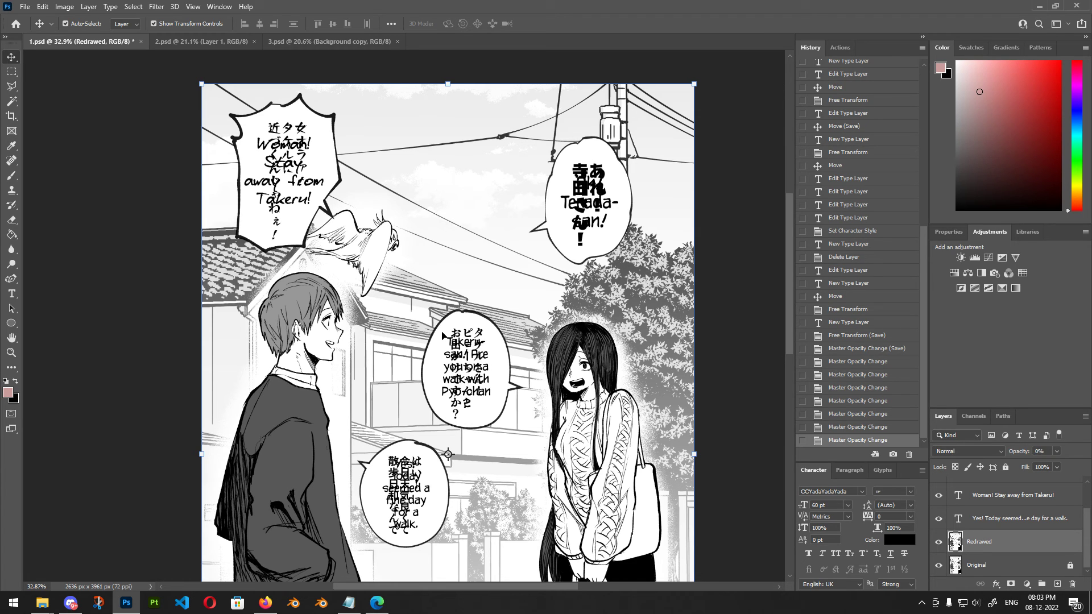
{"action": "key", "text": "0"}
{"action": "key", "text": "0"}
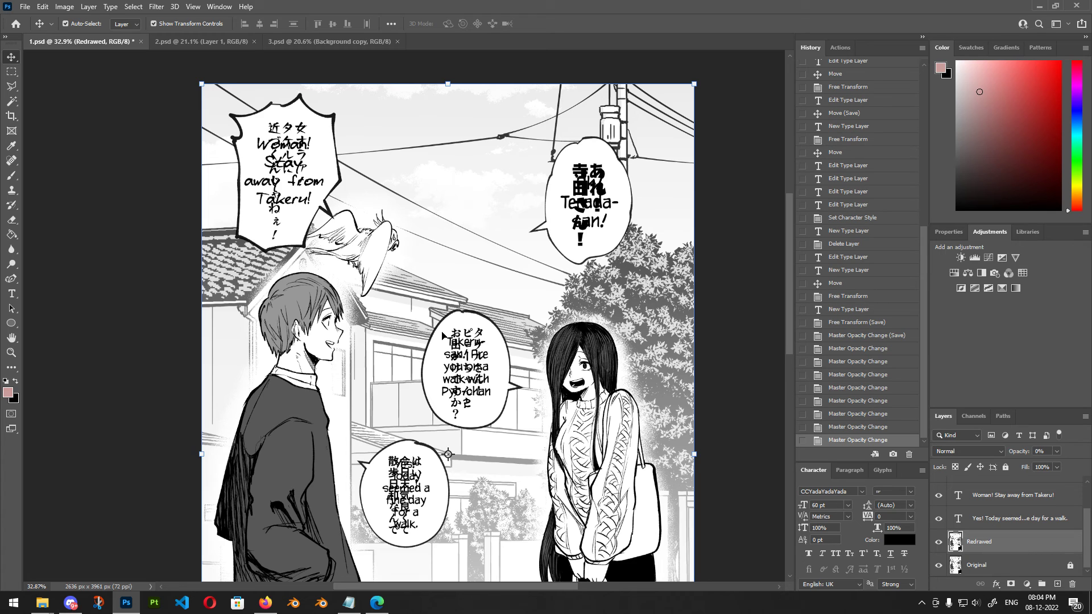
{"action": "key", "text": "1"}
{"action": "key", "text": "1"}
Delete the Redrawed layer to compare with the Original layer, and undo the deletion.
{"action": "key", "text": "Delete"}
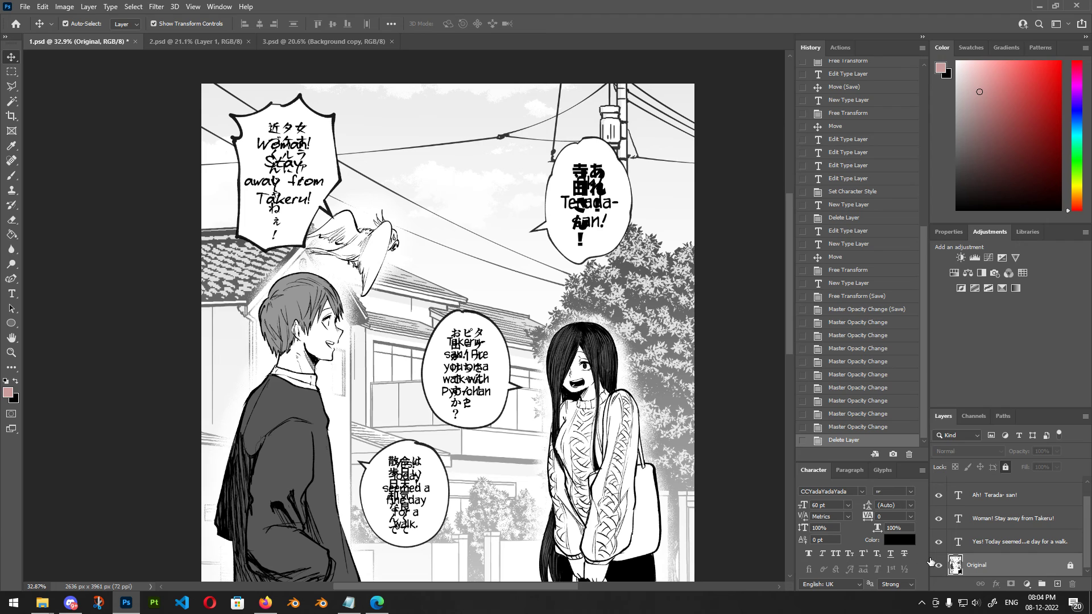
{"action": "scroll", "coordinate": [965, 557], "scroll_direction": "up", "scroll_amount": 1}
{"action": "scroll", "coordinate": [965, 556], "scroll_direction": "down", "scroll_amount": 1}
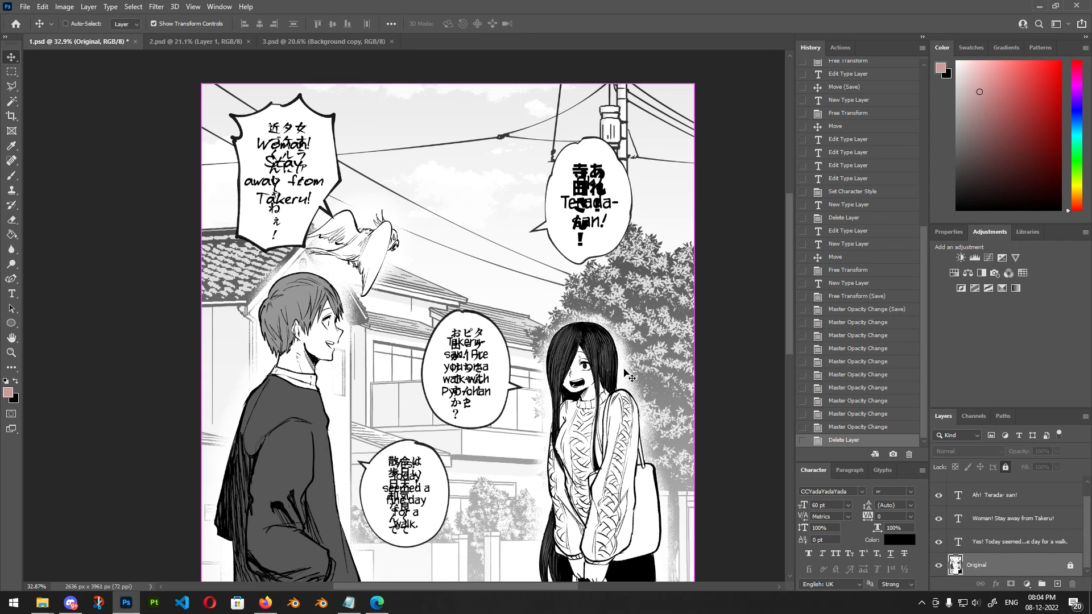
{"action": "key", "text": "ctrl+z"}
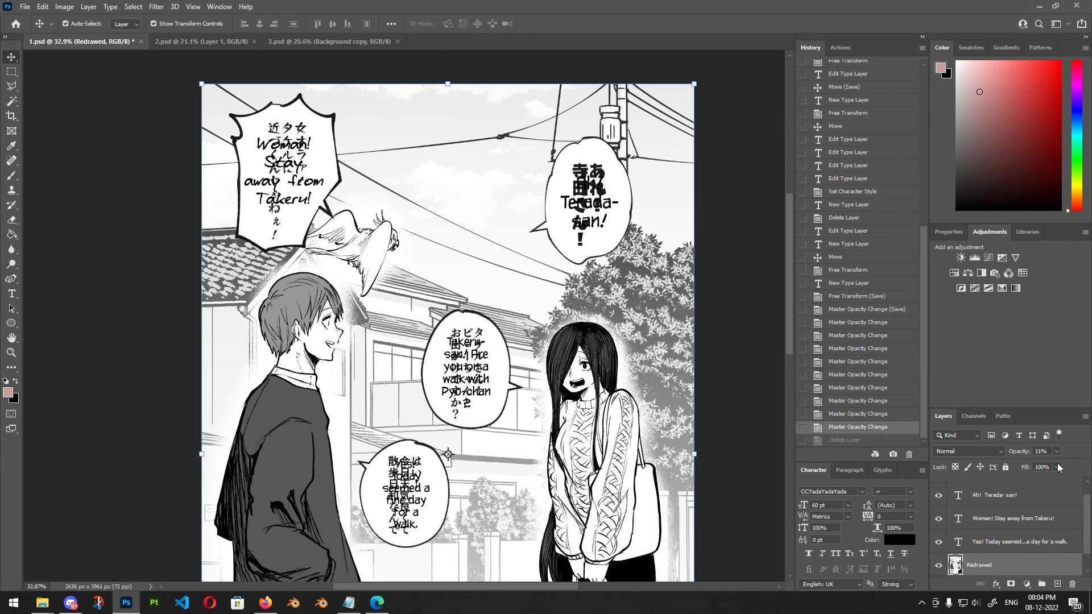
Set the Redrawed layer's opacity back to 100% and inspect the "Ah! Terada-san!" bubble.
{"action": "left_click", "coordinate": [1058, 467]}
{"action": "left_click_drag", "start_coordinate": [1044, 467], "coordinate": [1084, 465]}
{"action": "scroll", "coordinate": [652, 203], "scroll_direction": "up", "scroll_amount": 1}
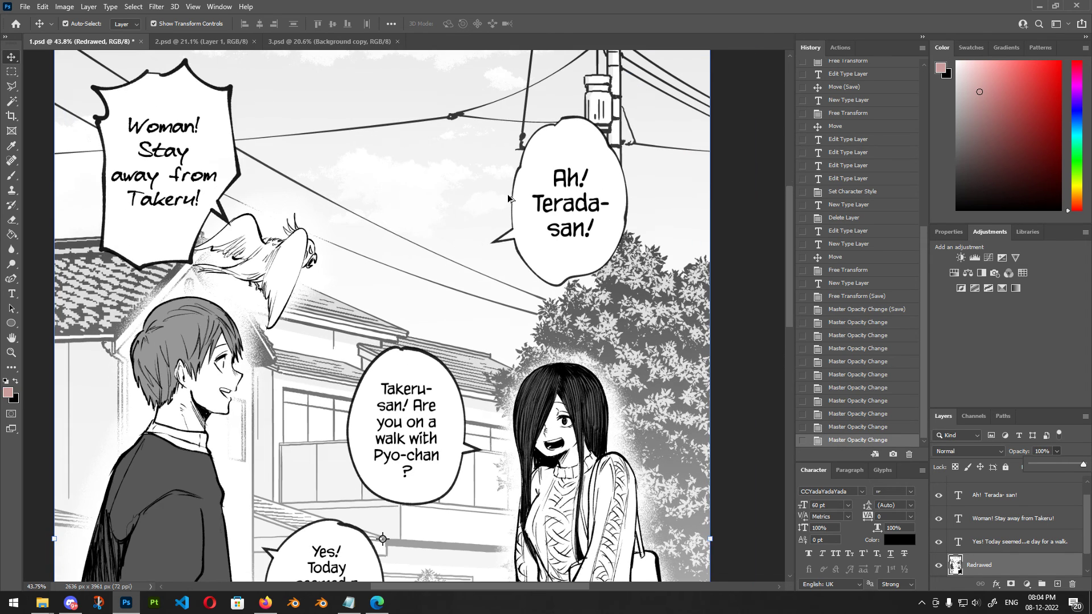
{"action": "scroll", "coordinate": [508, 197], "scroll_direction": "up", "scroll_amount": 1}
{"action": "scroll", "coordinate": [625, 154], "scroll_direction": "up", "scroll_amount": 2}
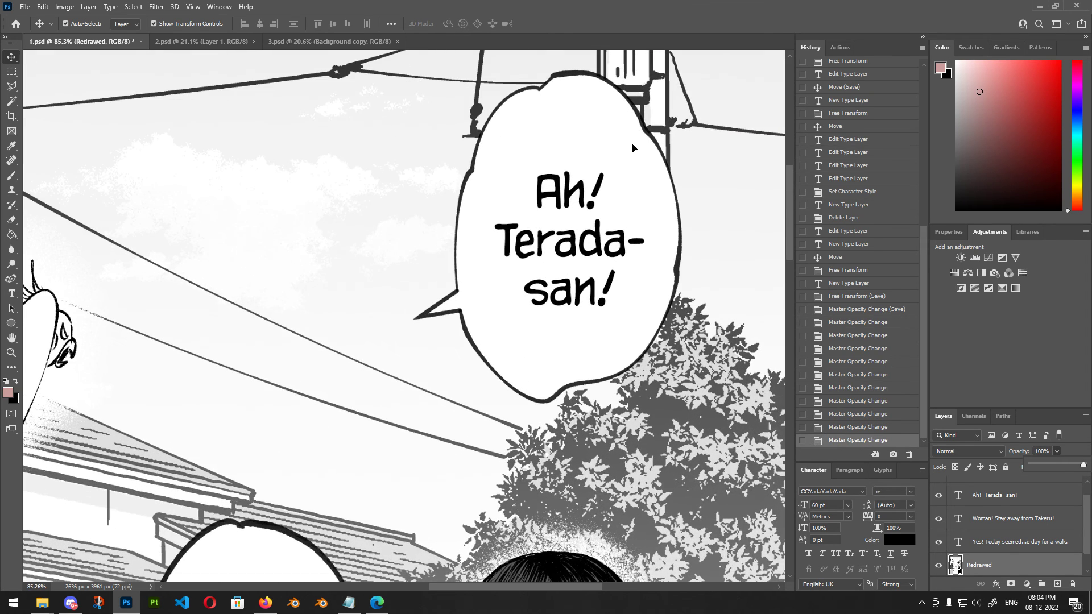
Demonstrate two-digit opacity values on the Redrawed layer by setting 15%, 89%, 99% and 0%.
{"action": "left_click", "coordinate": [985, 566]}
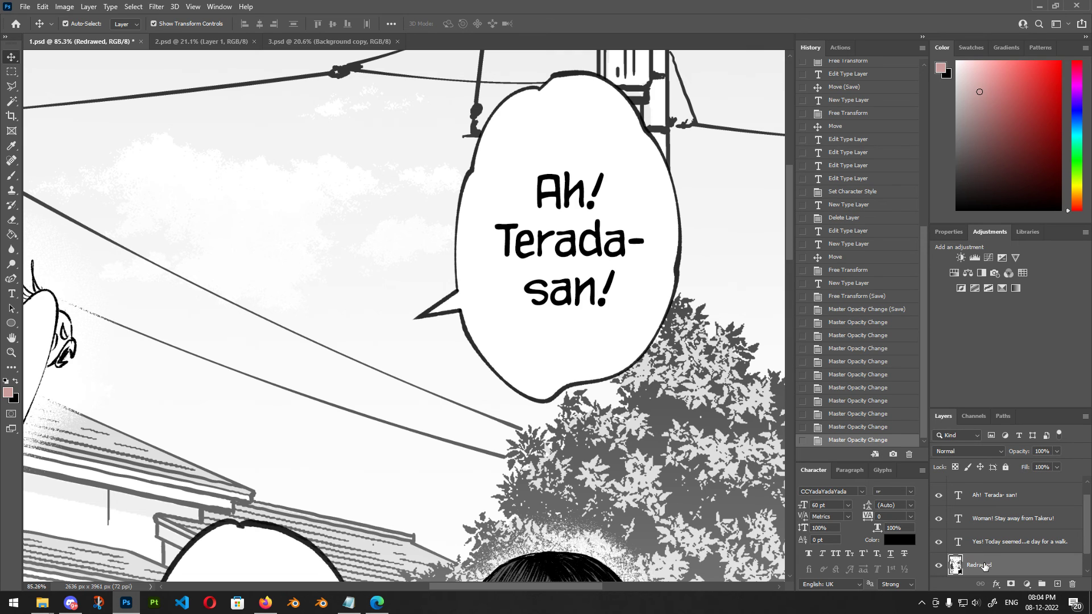
{"action": "key", "text": "1"}
{"action": "key", "text": "5"}
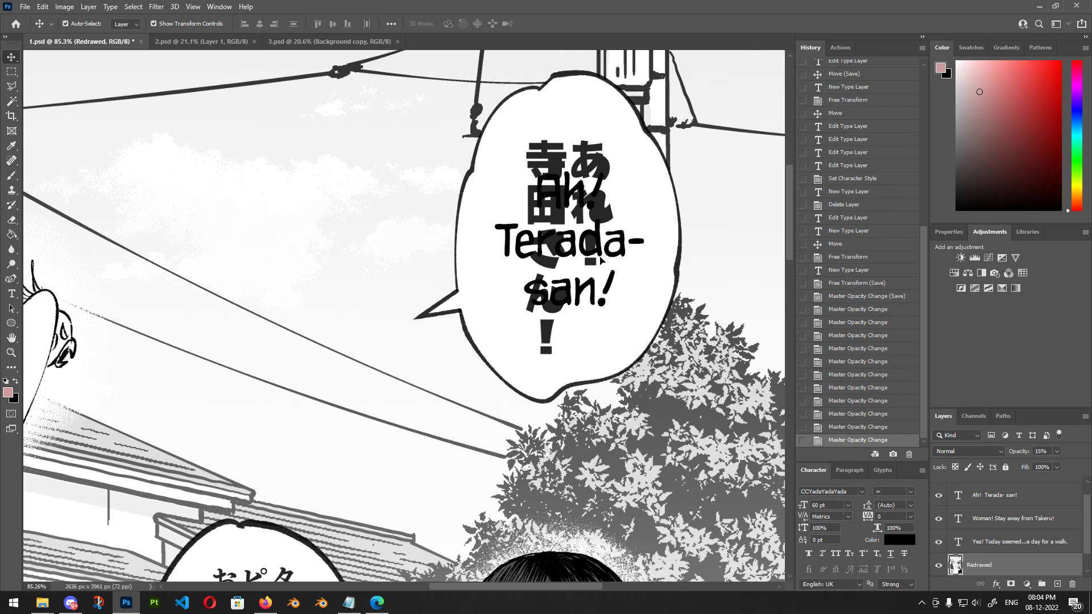
{"action": "key", "text": "8"}
{"action": "key", "text": "9"}
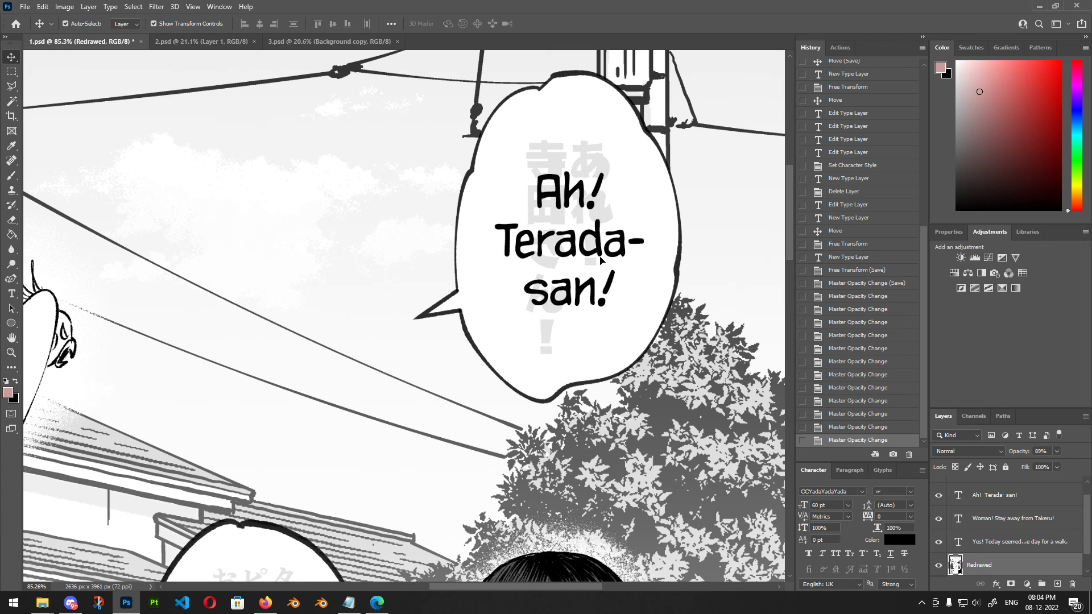
{"action": "key", "text": "9"}
{"action": "key", "text": "9"}
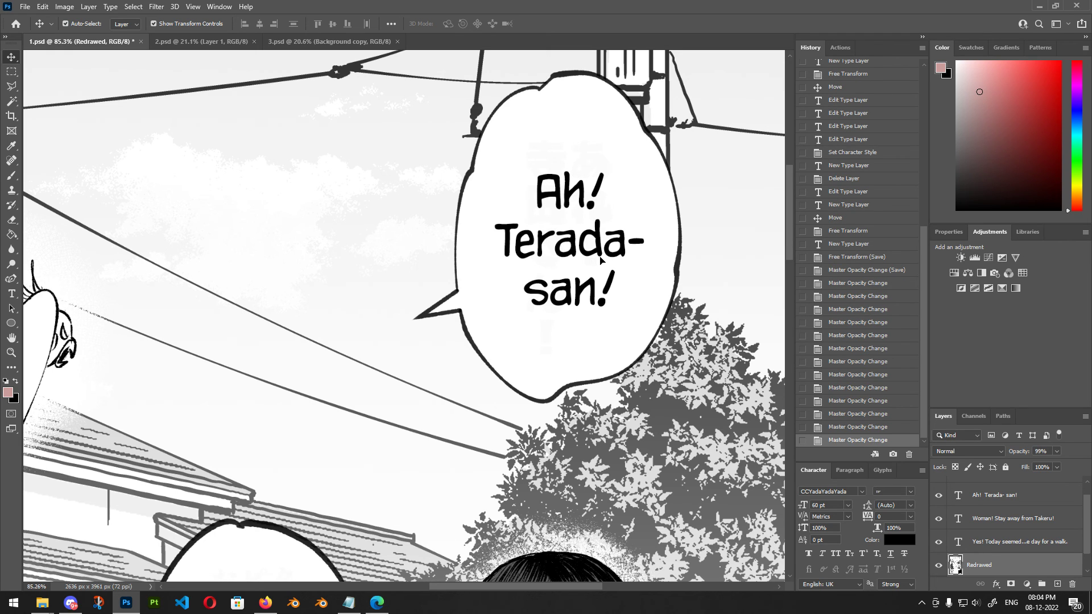
{"action": "key", "text": "0"}
{"action": "key", "text": "0"}
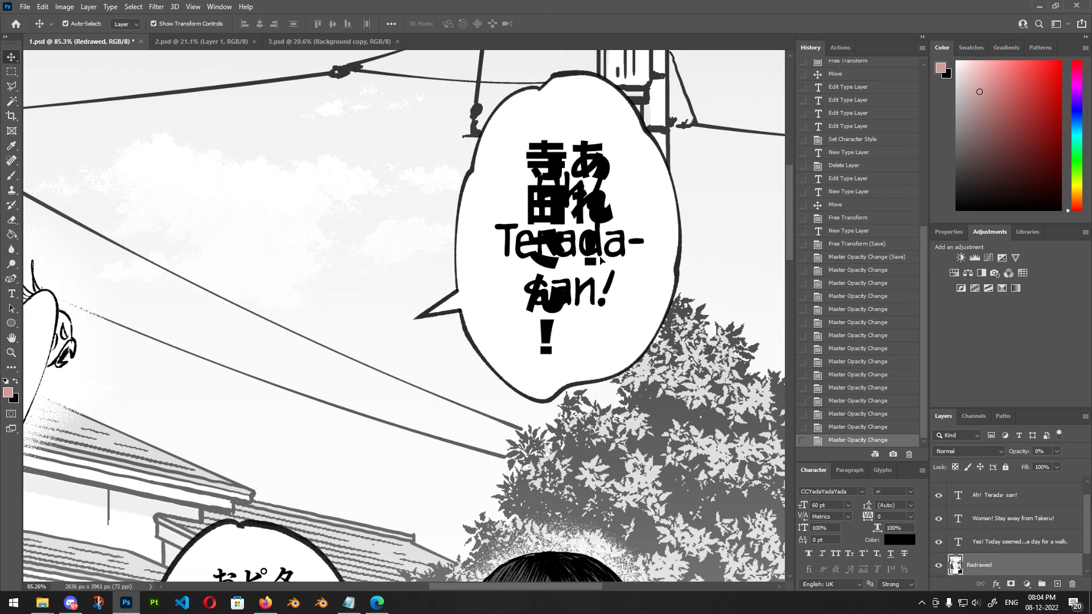
Restore the Redrawed layer's opacity to 100% and save the page.
{"action": "left_click", "coordinate": [1057, 451]}
{"action": "left_click_drag", "start_coordinate": [1036, 469], "coordinate": [1085, 470]}
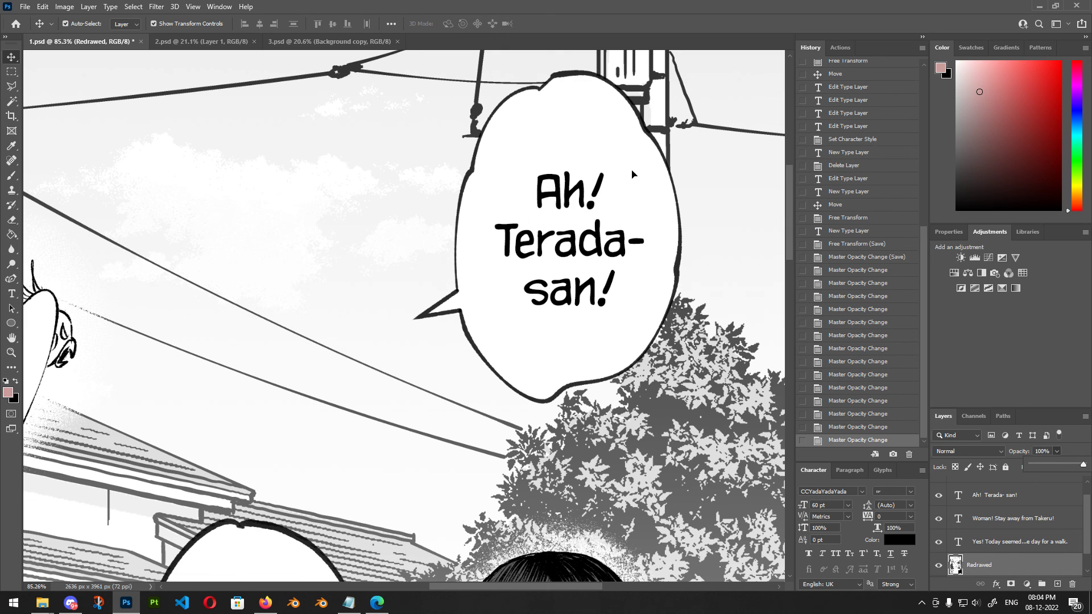
{"action": "key", "text": "ctrl+s"}
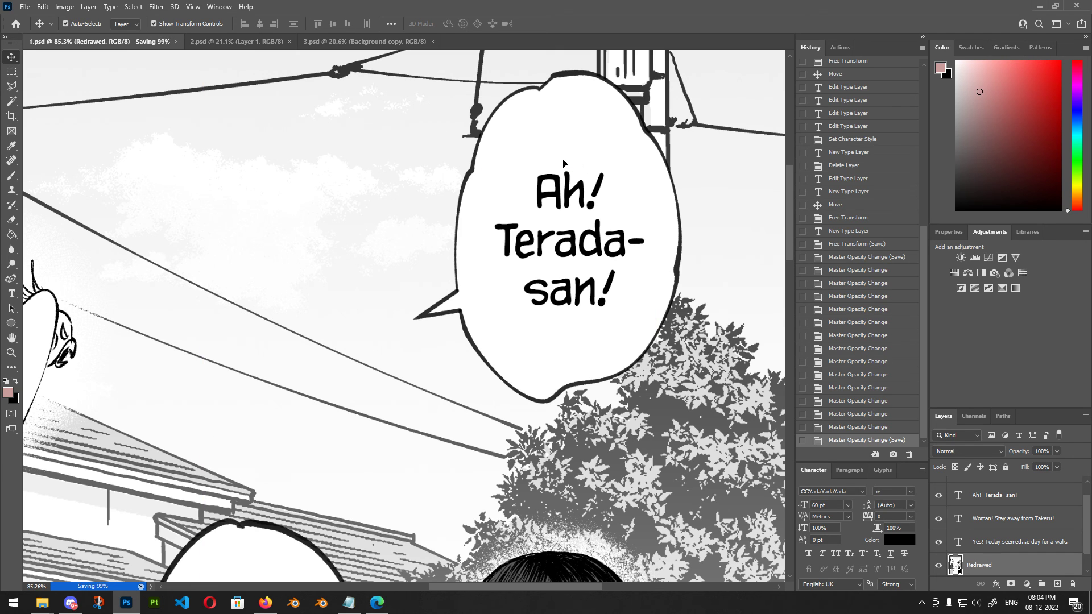
Deselect all layers and examine the typeset page as a whole and the lettering in its four speech bubbles.
{"action": "scroll", "coordinate": [563, 163], "scroll_direction": "down", "scroll_amount": 6}
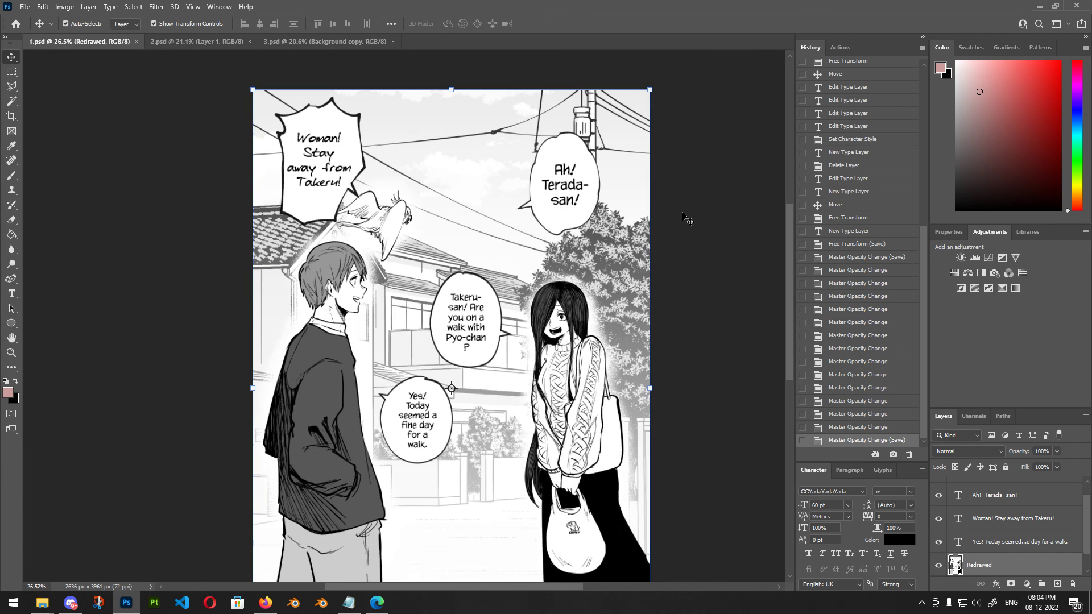
{"action": "left_click", "coordinate": [682, 214], "text": "ctrl"}
{"action": "scroll", "coordinate": [292, 167], "scroll_direction": "up", "scroll_amount": 4}
{"action": "scroll", "coordinate": [373, 159], "scroll_direction": "down", "scroll_amount": 4}
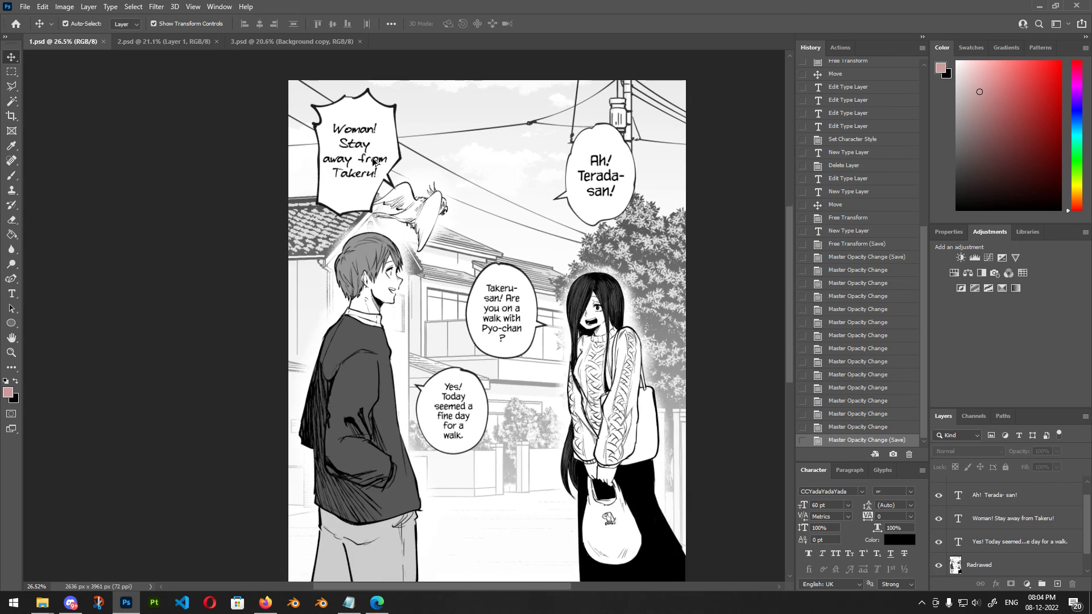
{"action": "scroll", "coordinate": [250, 177], "scroll_direction": "down", "scroll_amount": 2}
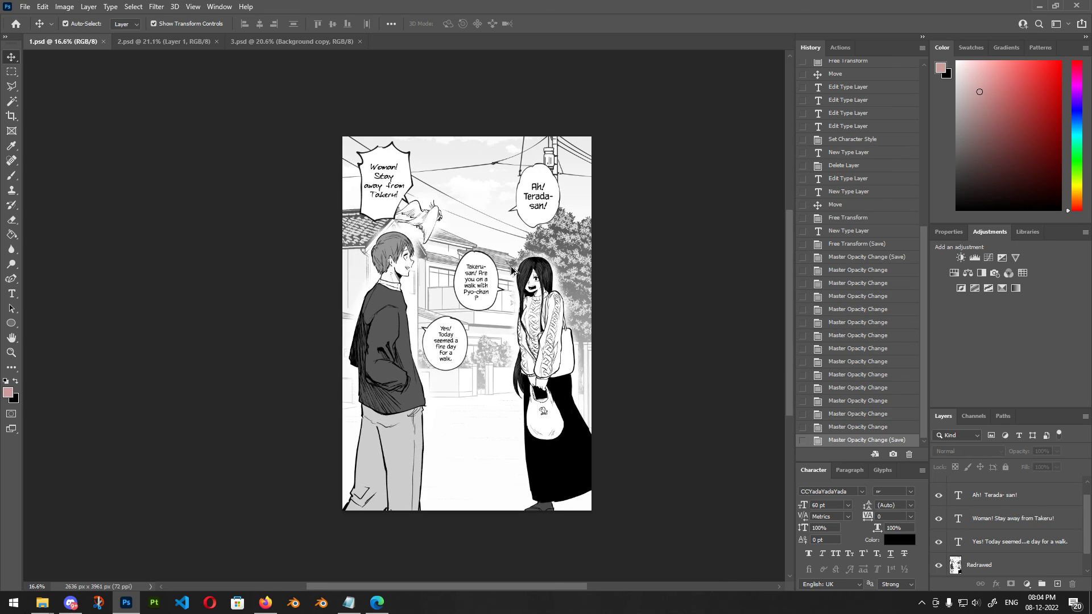
{"action": "scroll", "coordinate": [398, 370], "scroll_direction": "up", "scroll_amount": 5}
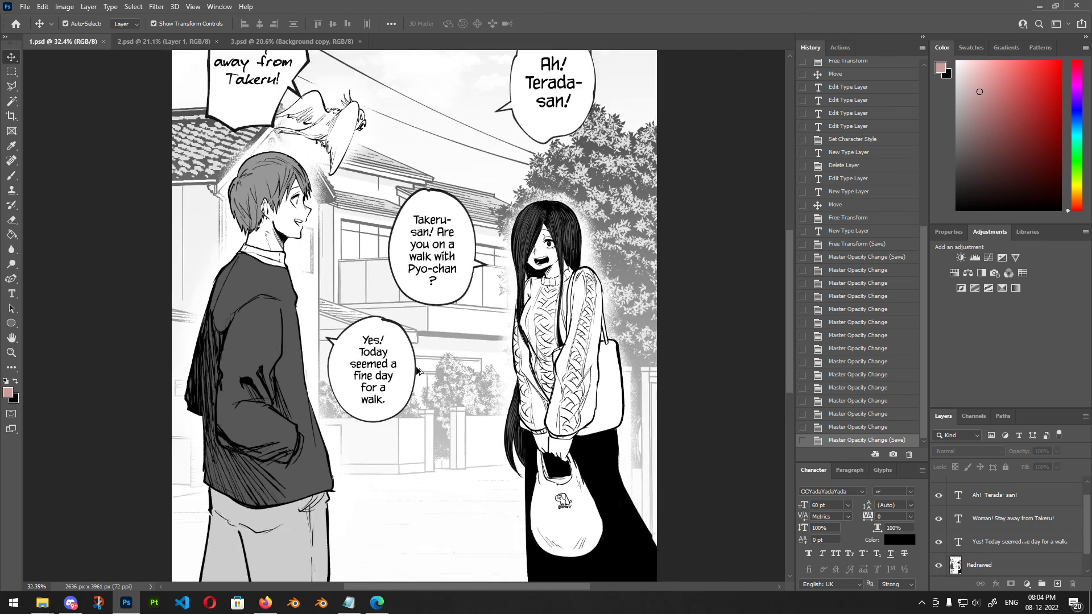
{"action": "scroll", "coordinate": [370, 384], "scroll_direction": "down", "scroll_amount": 3}
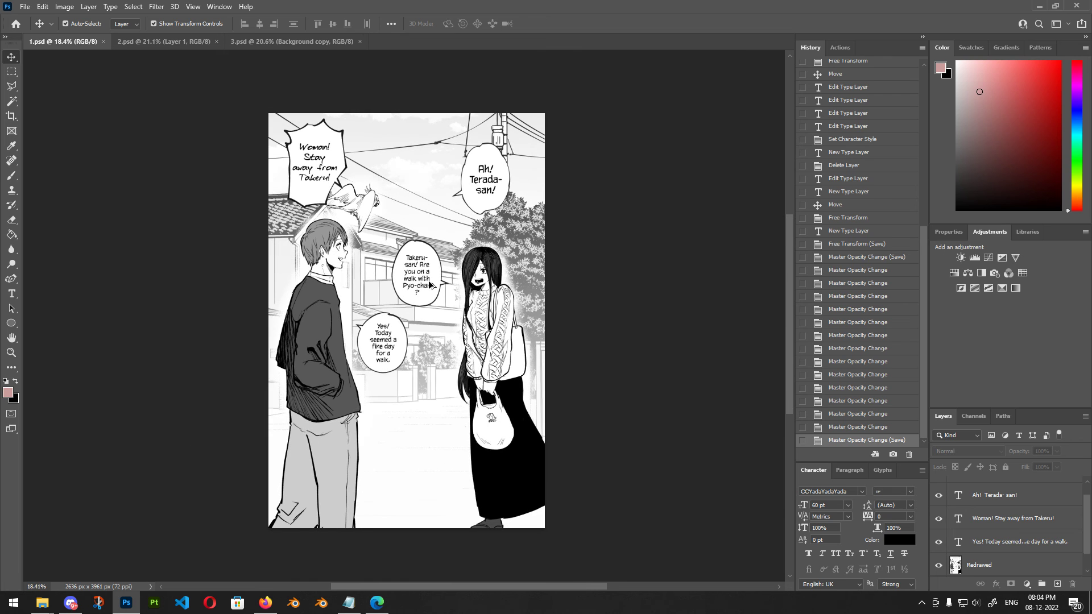
{"action": "scroll", "coordinate": [436, 275], "scroll_direction": "up", "scroll_amount": 3}
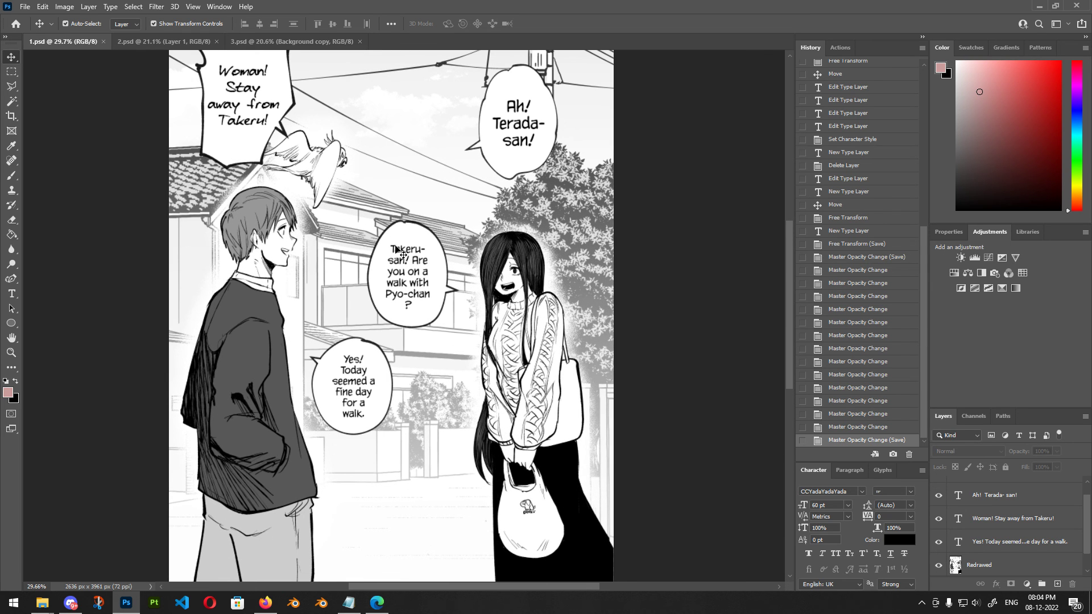
{"action": "scroll", "coordinate": [443, 304], "scroll_direction": "down", "scroll_amount": 2}
{"action": "scroll", "coordinate": [418, 239], "scroll_direction": "up", "scroll_amount": 2}
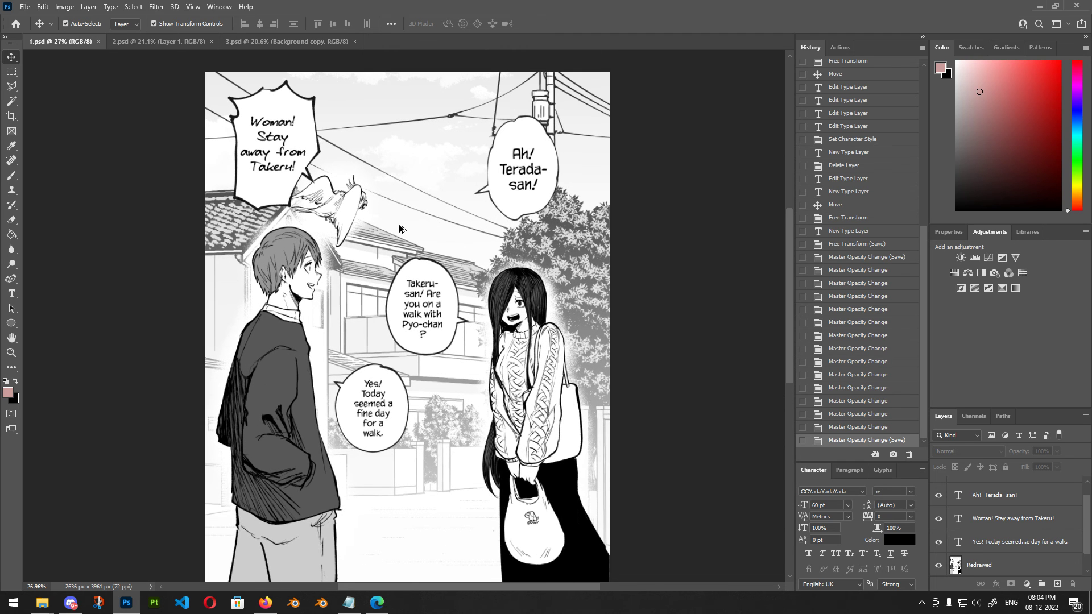
{"action": "scroll", "coordinate": [400, 225], "scroll_direction": "down", "scroll_amount": 2}
{"action": "scroll", "coordinate": [400, 225], "scroll_direction": "up", "scroll_amount": 1}
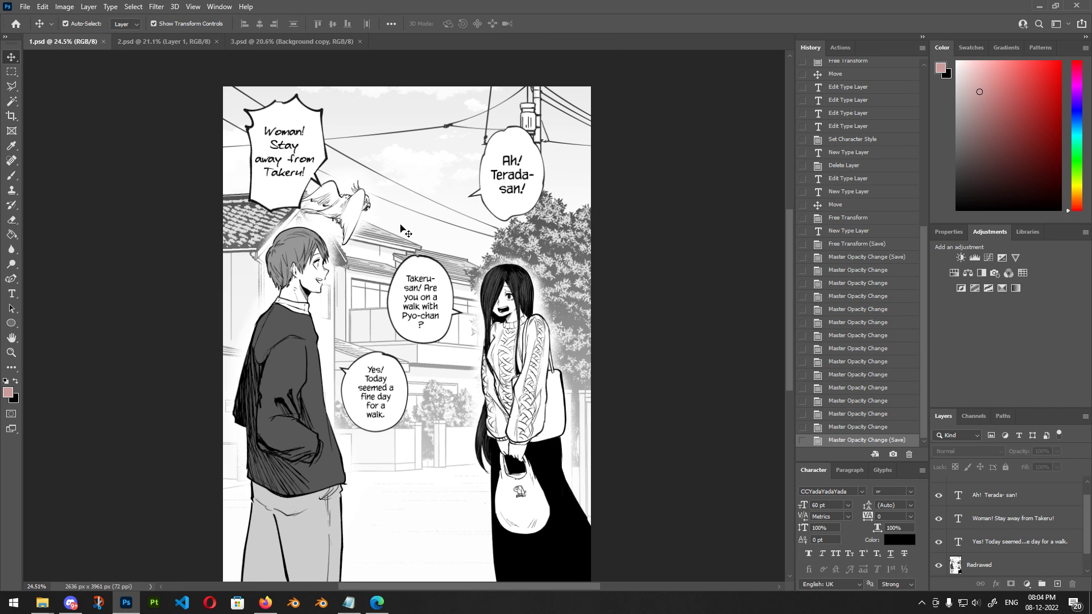
{"action": "key", "text": "alt+z"}
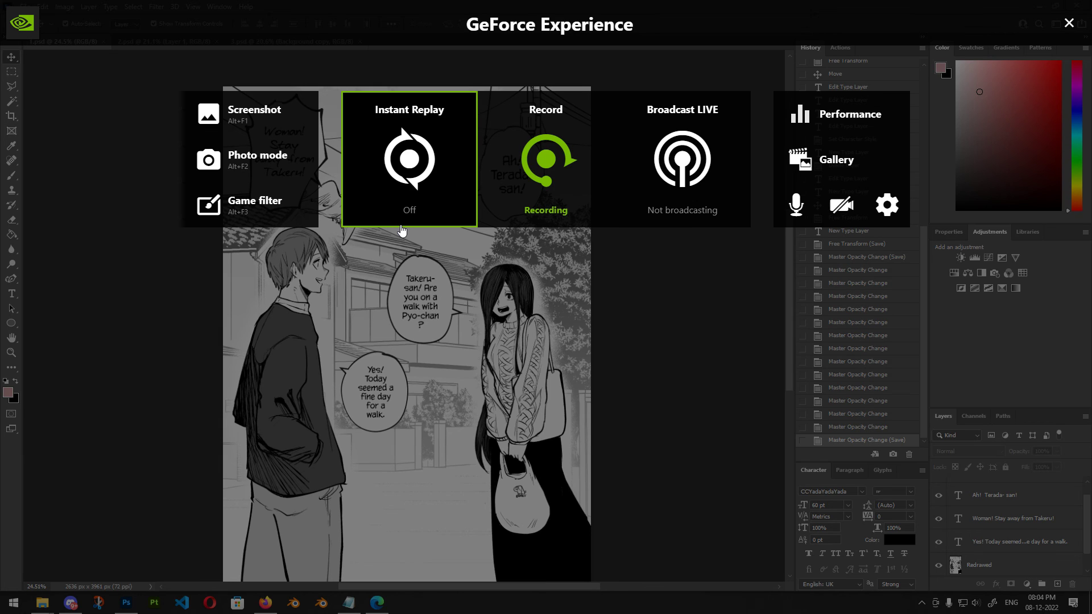